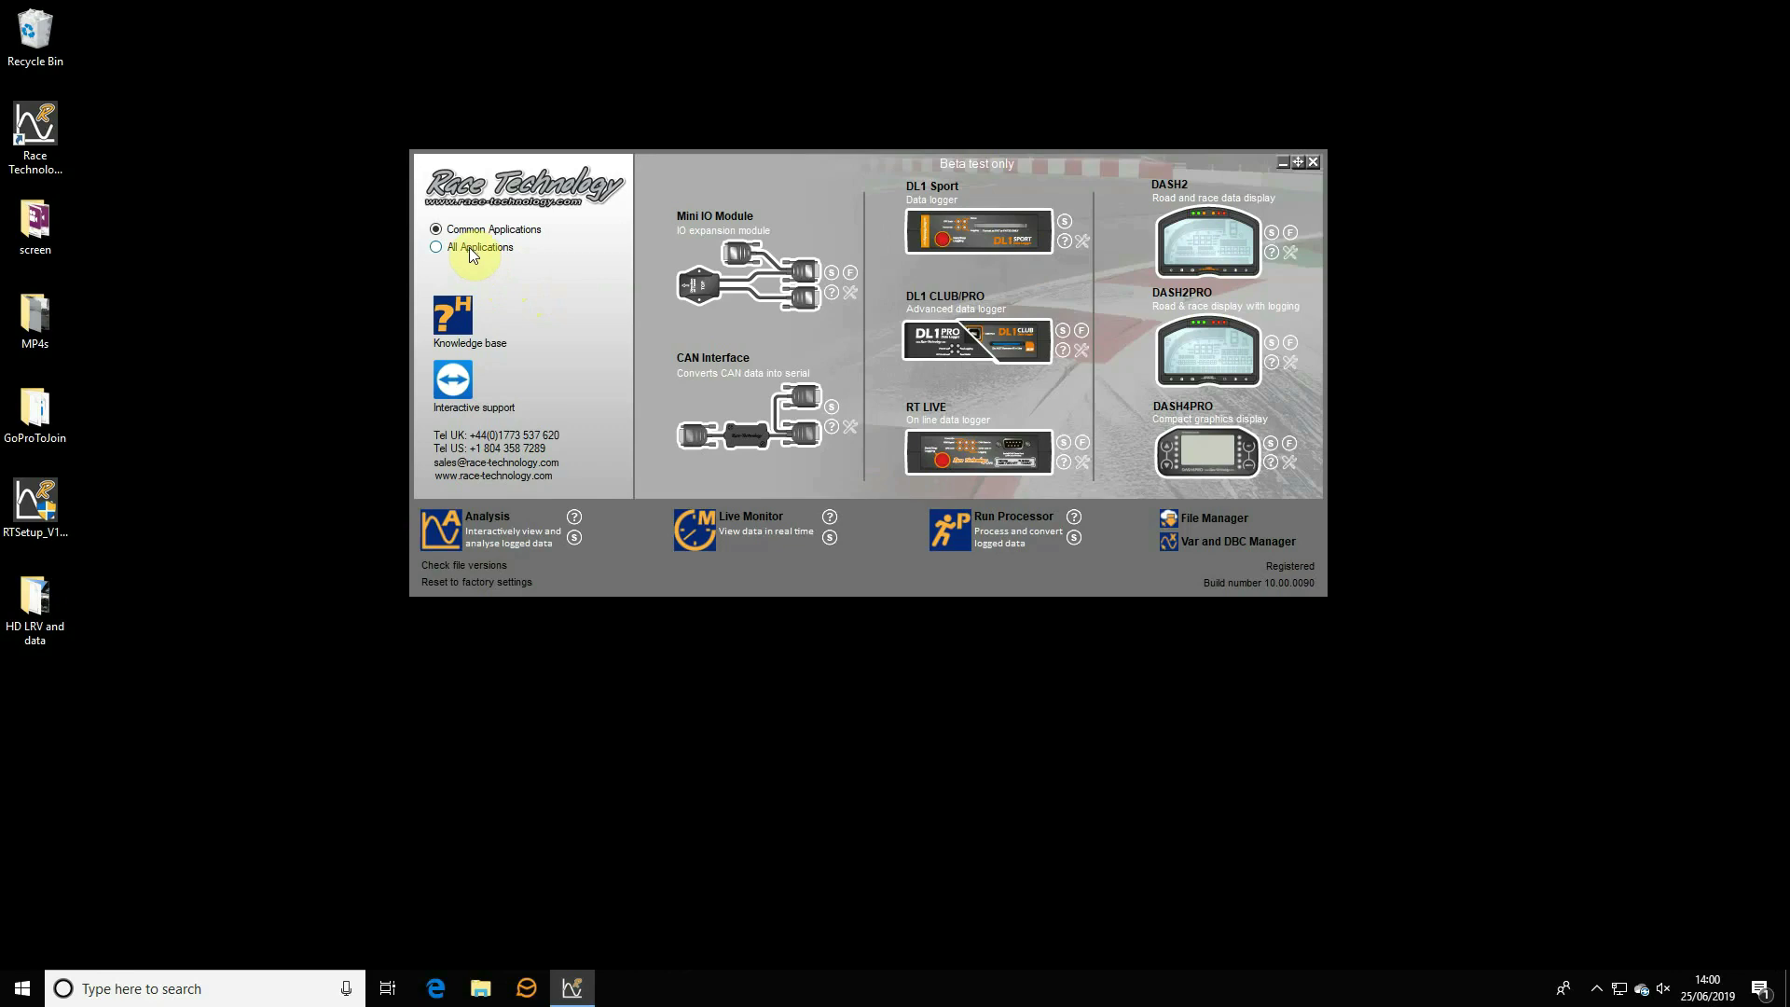
- Launch GoPro Video Joiner from All Applications and join video 0108's LRV chapters into one file
{"action": "left_click", "coordinate": [436, 247]}
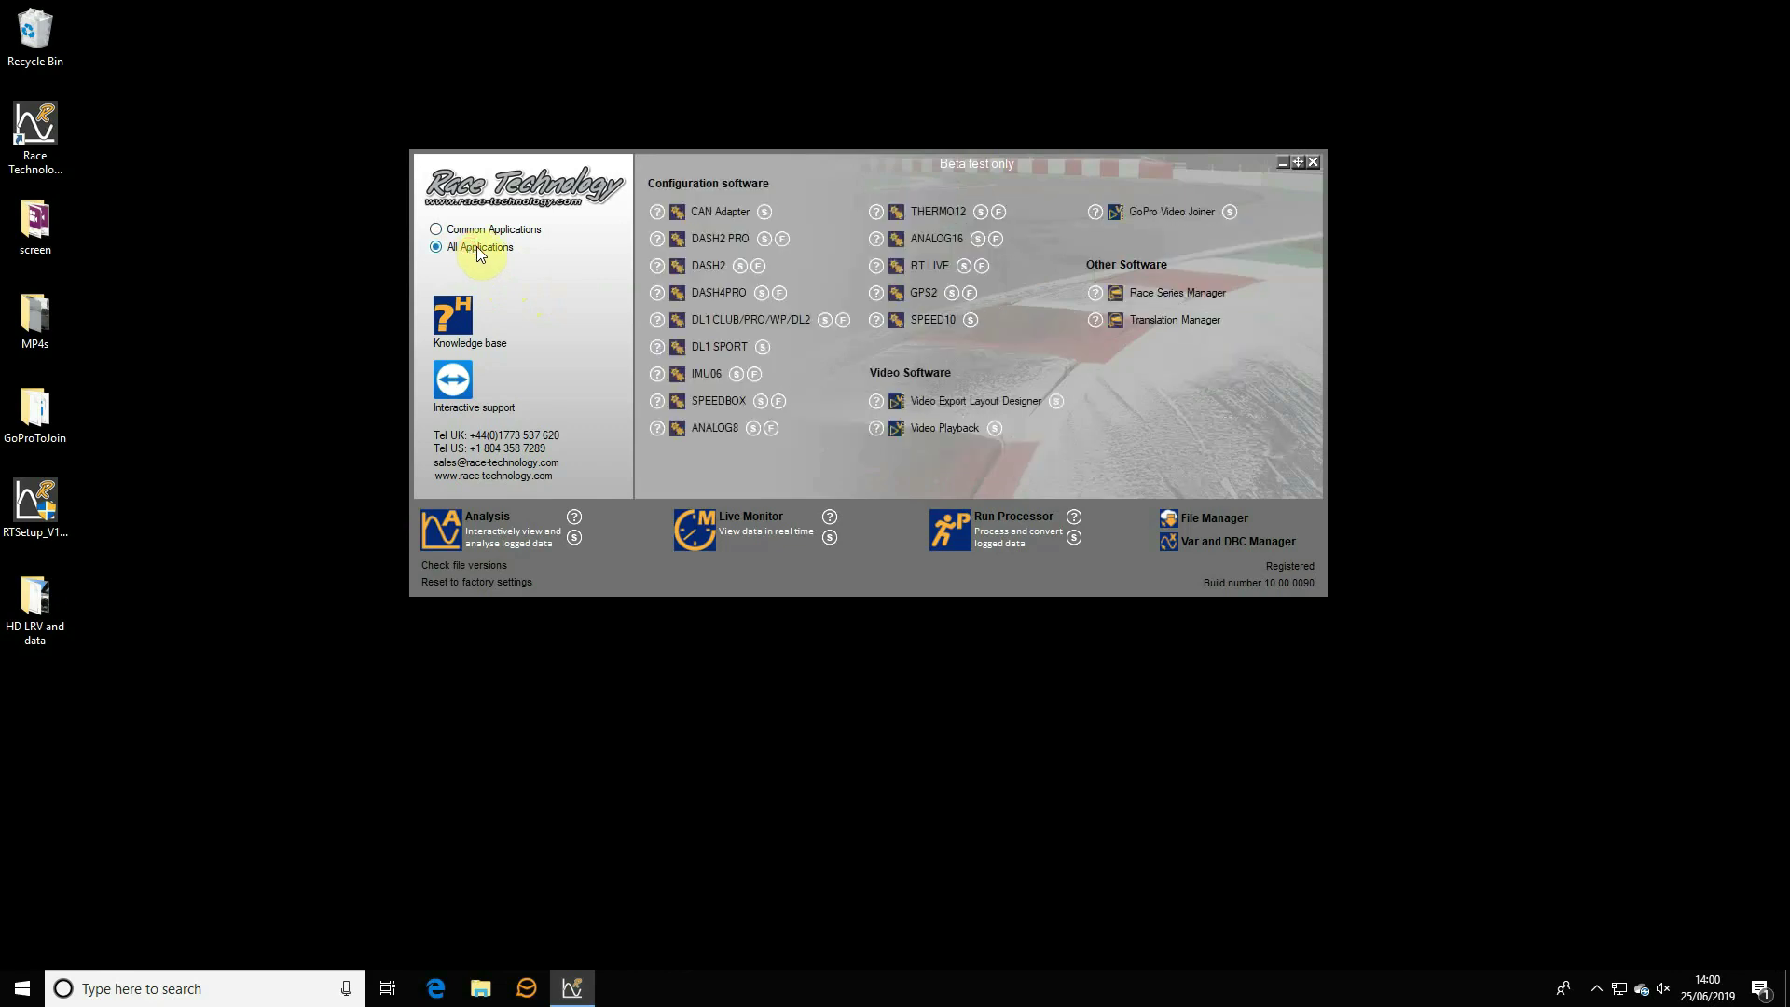
{"action": "left_click", "coordinate": [1161, 213]}
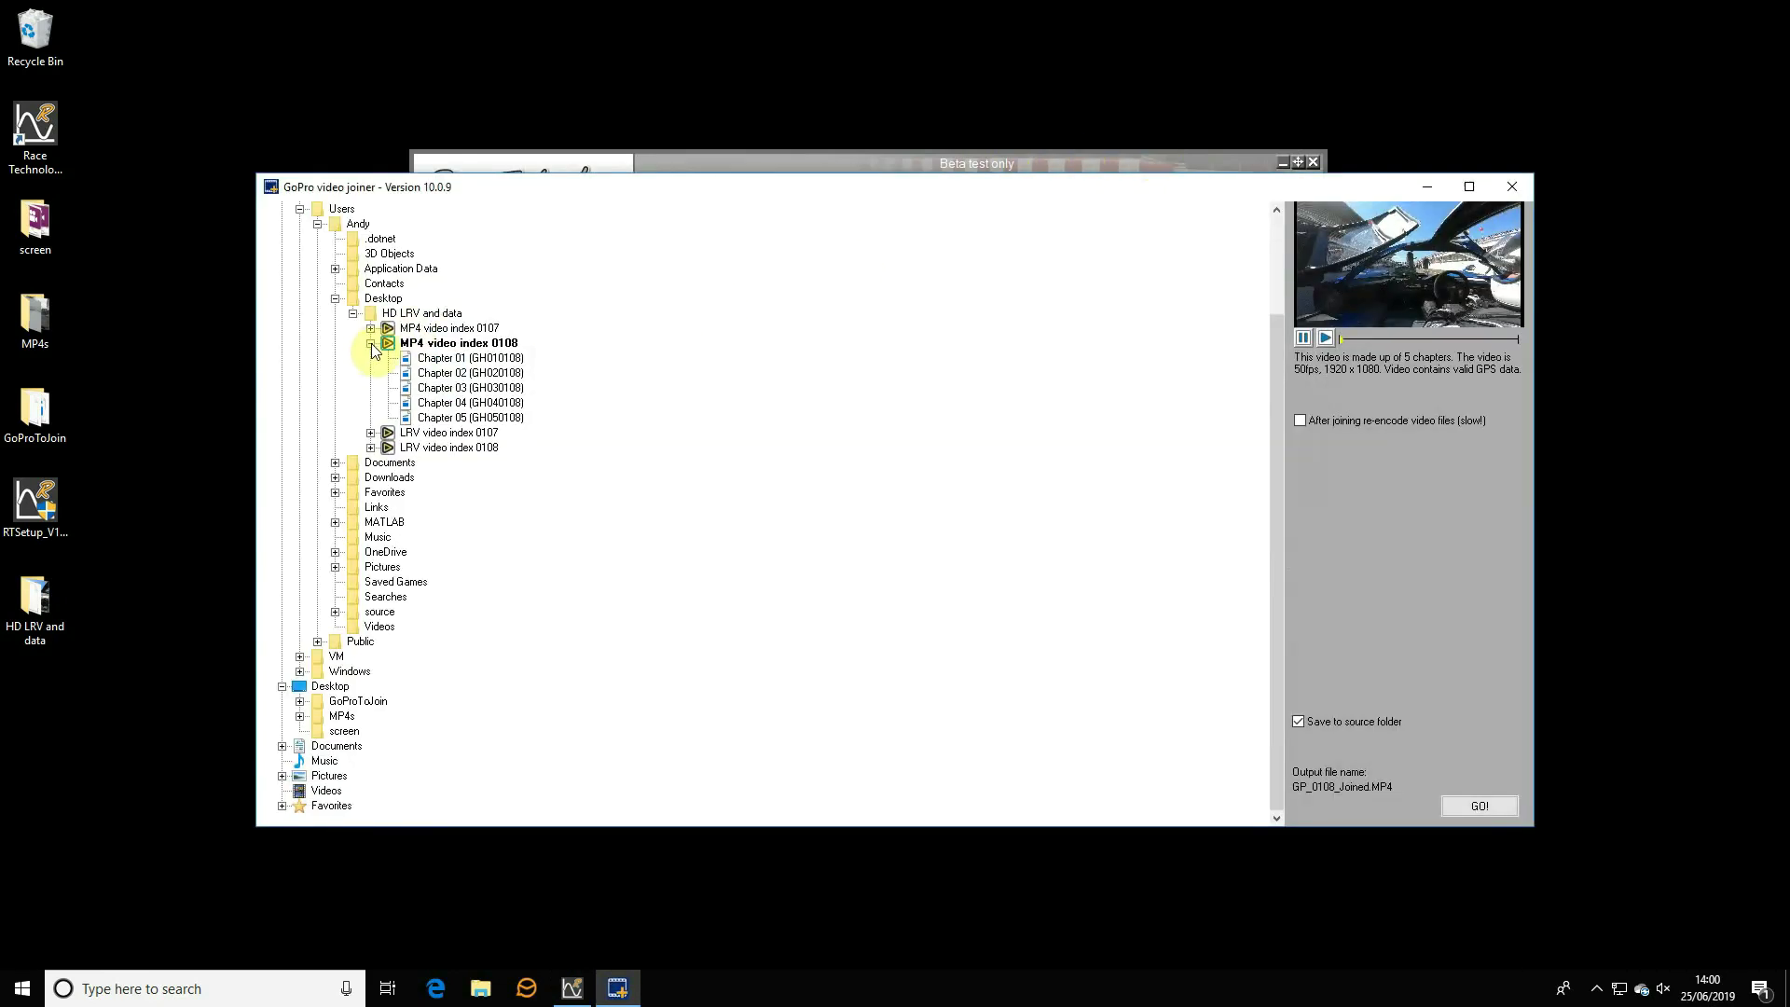
{"action": "left_click", "coordinate": [371, 344]}
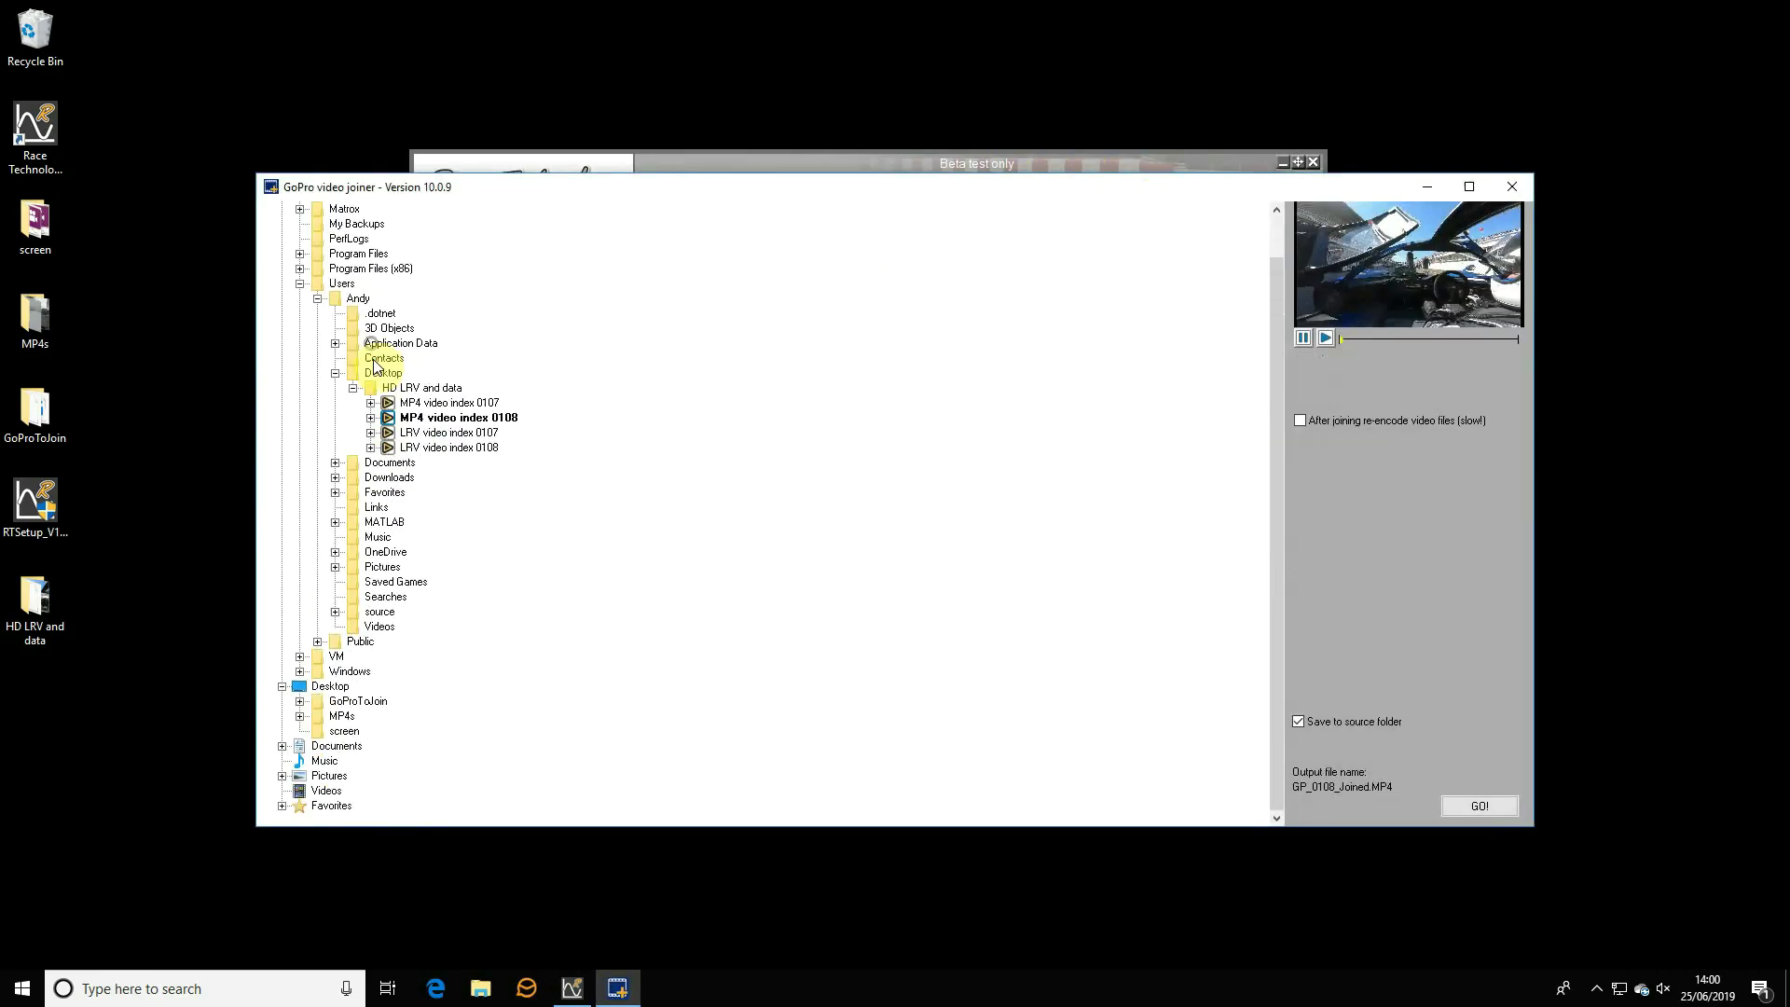
{"action": "left_click", "coordinate": [370, 447]}
{"action": "left_click", "coordinate": [426, 449]}
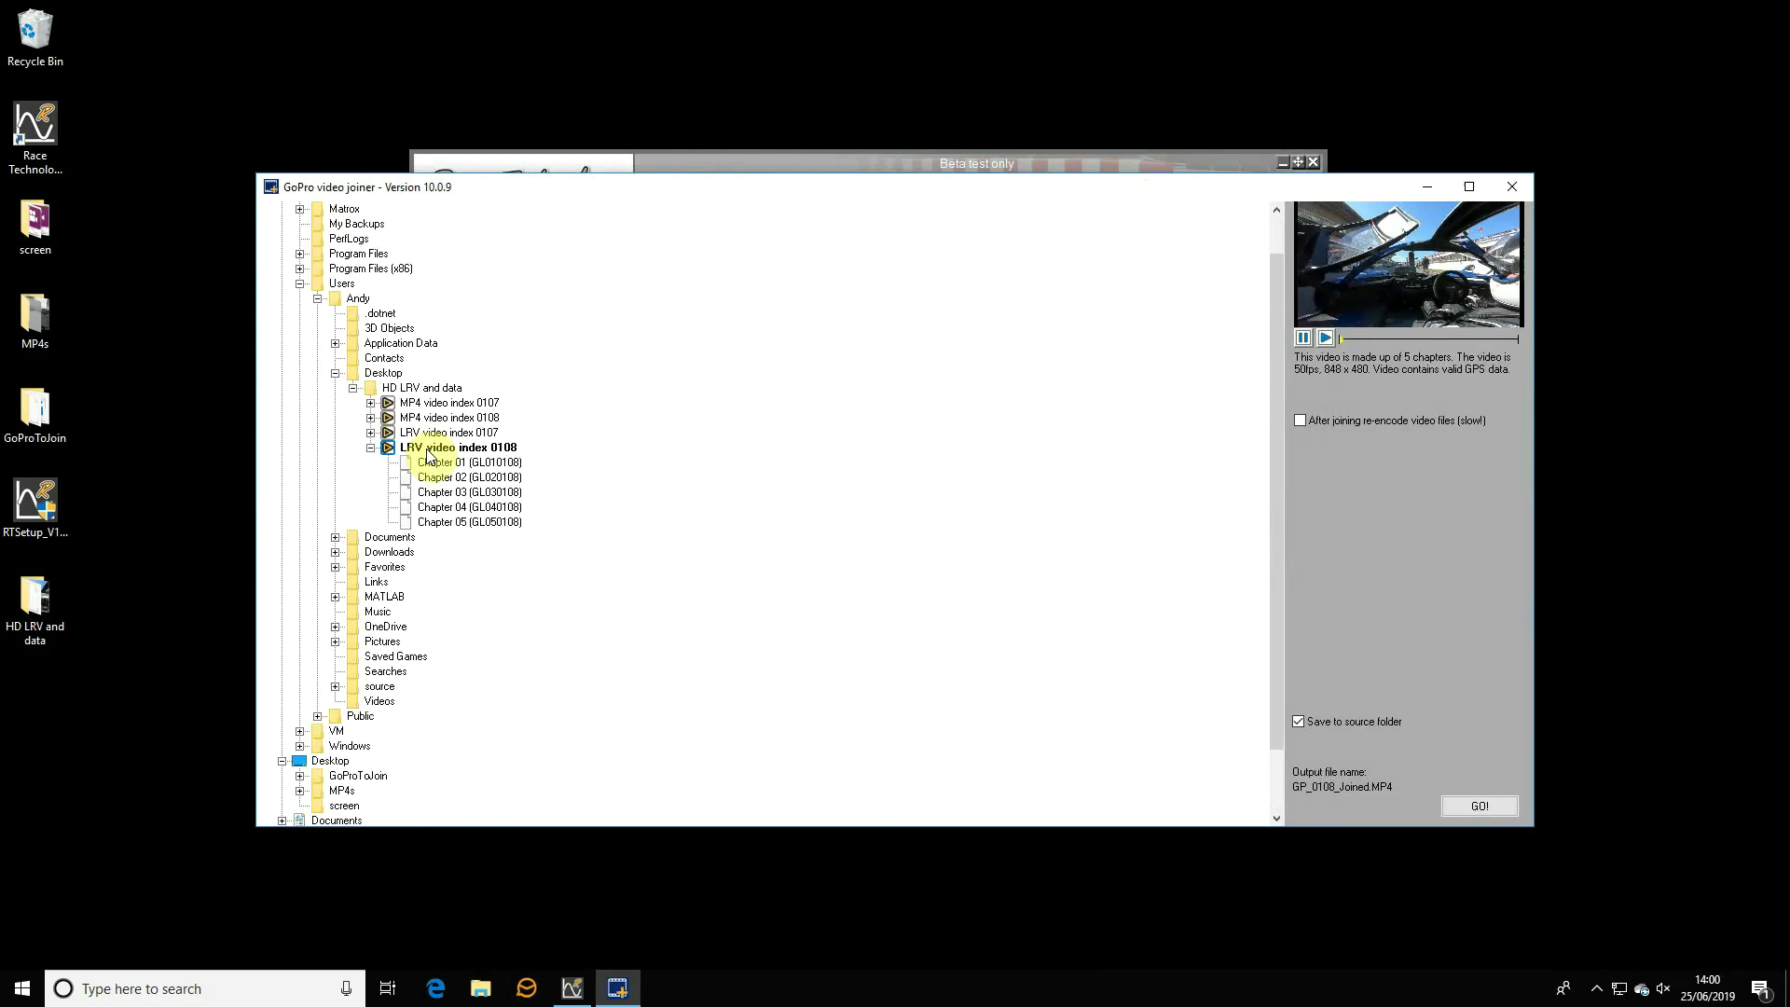
{"action": "left_click", "coordinate": [1459, 807]}
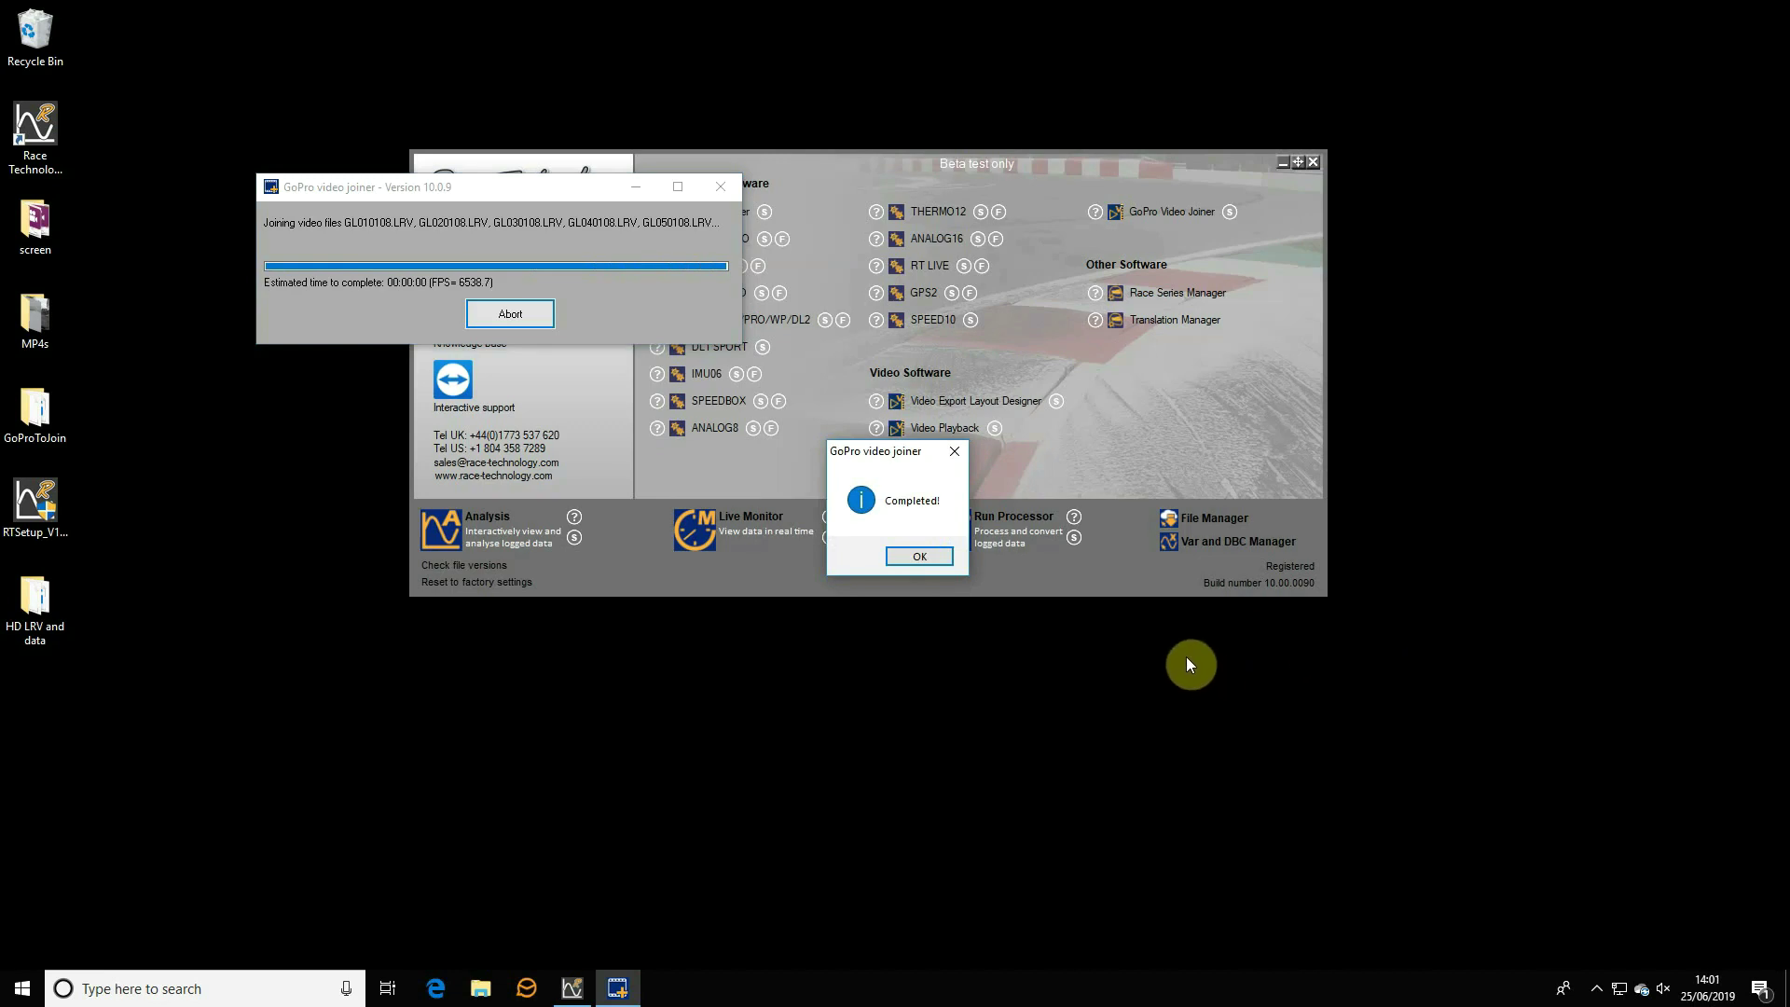
{"action": "left_click", "coordinate": [920, 559]}
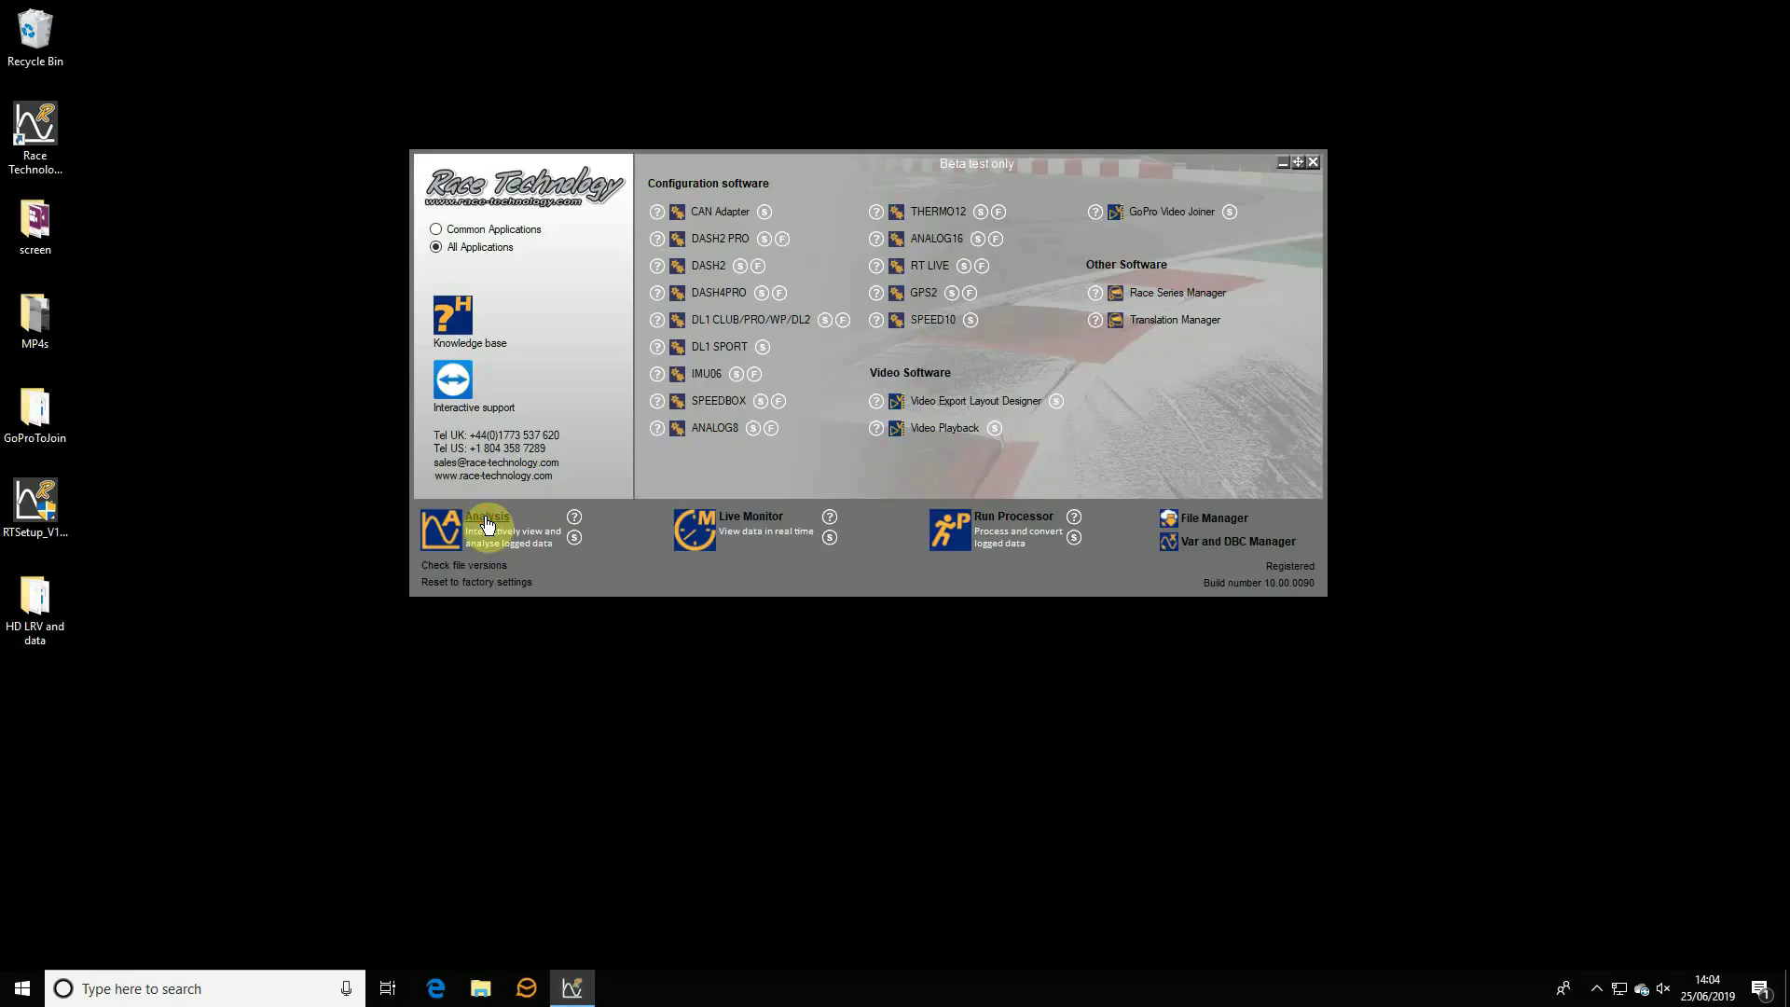
- Start a blank Analysis session and load the RUN___02 file from the HD LRV and data folder
{"action": "left_click", "coordinate": [485, 524]}
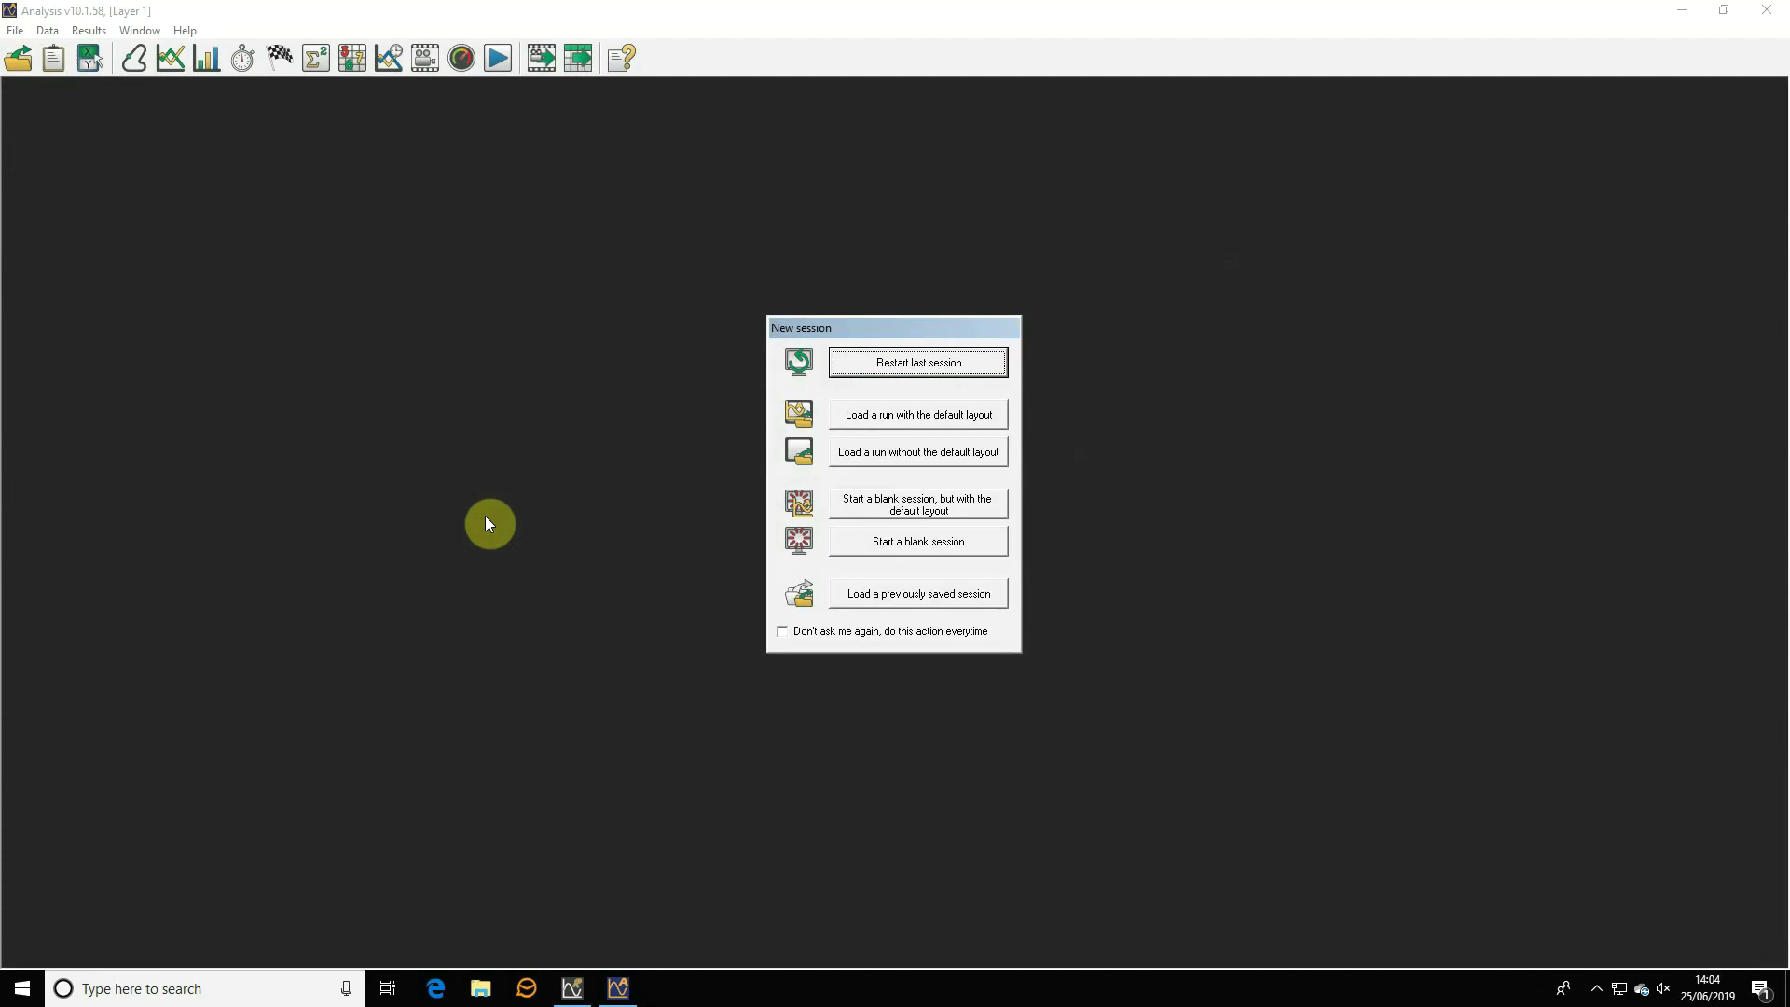
{"action": "left_click", "coordinate": [869, 541]}
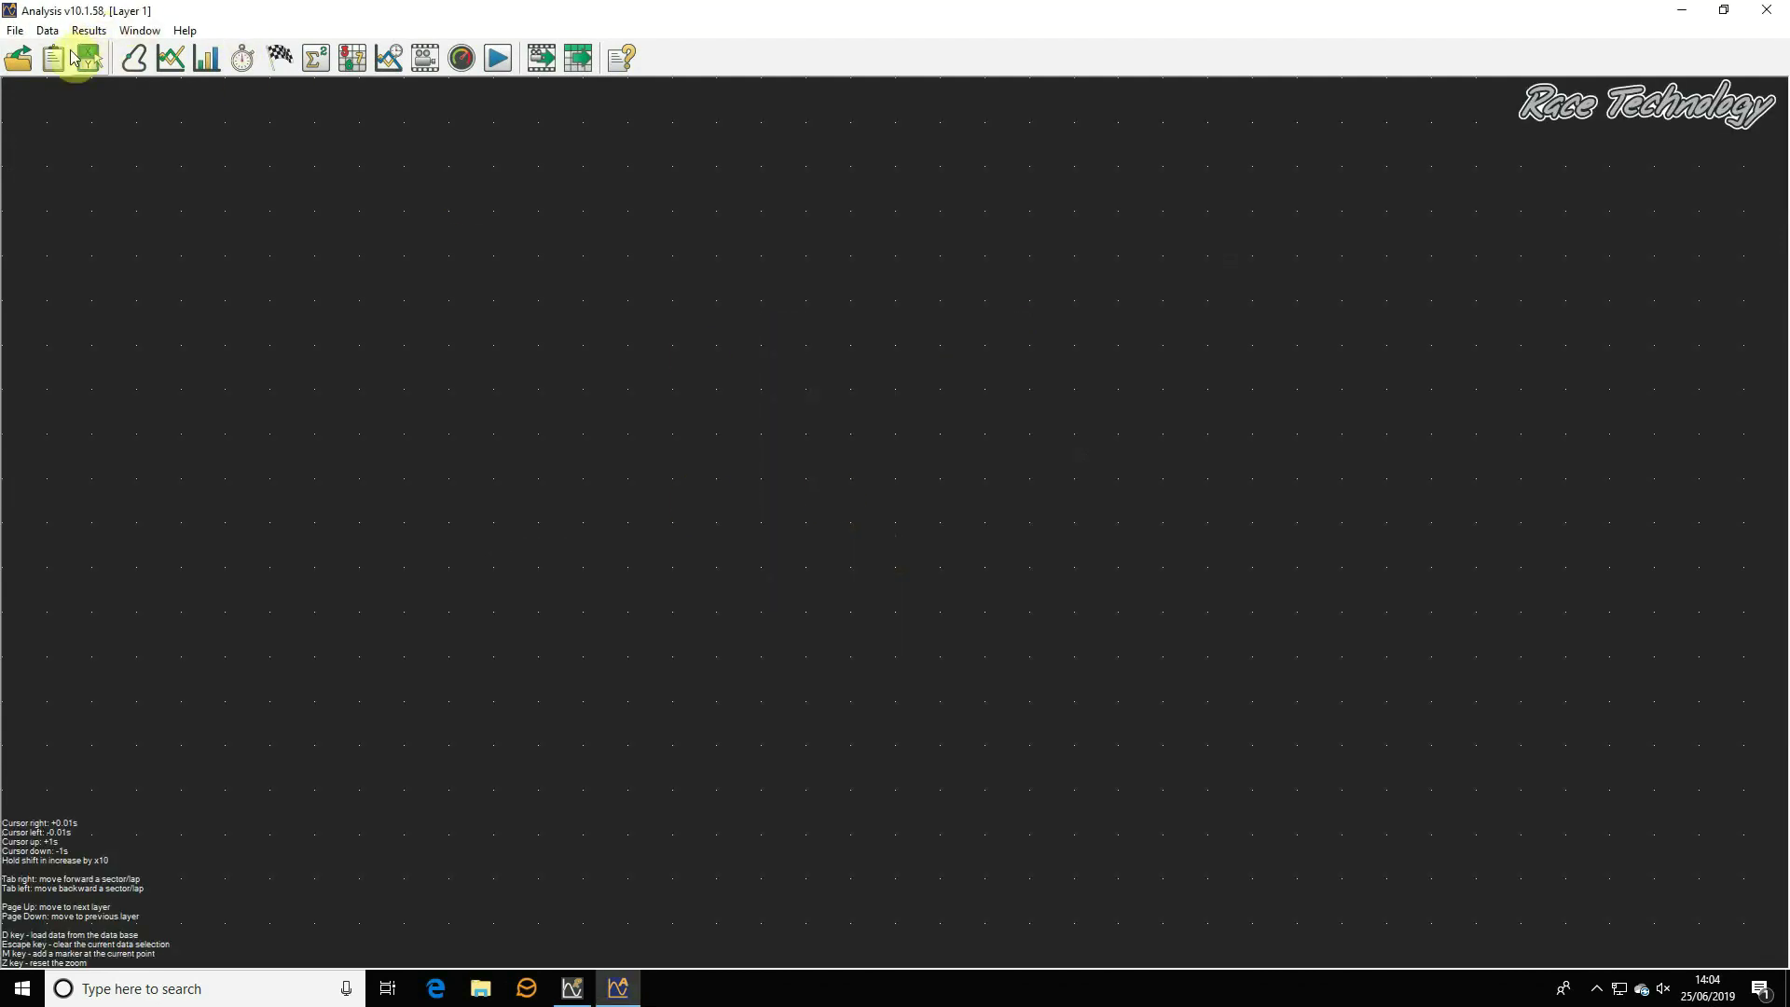
{"action": "left_click", "coordinate": [20, 60]}
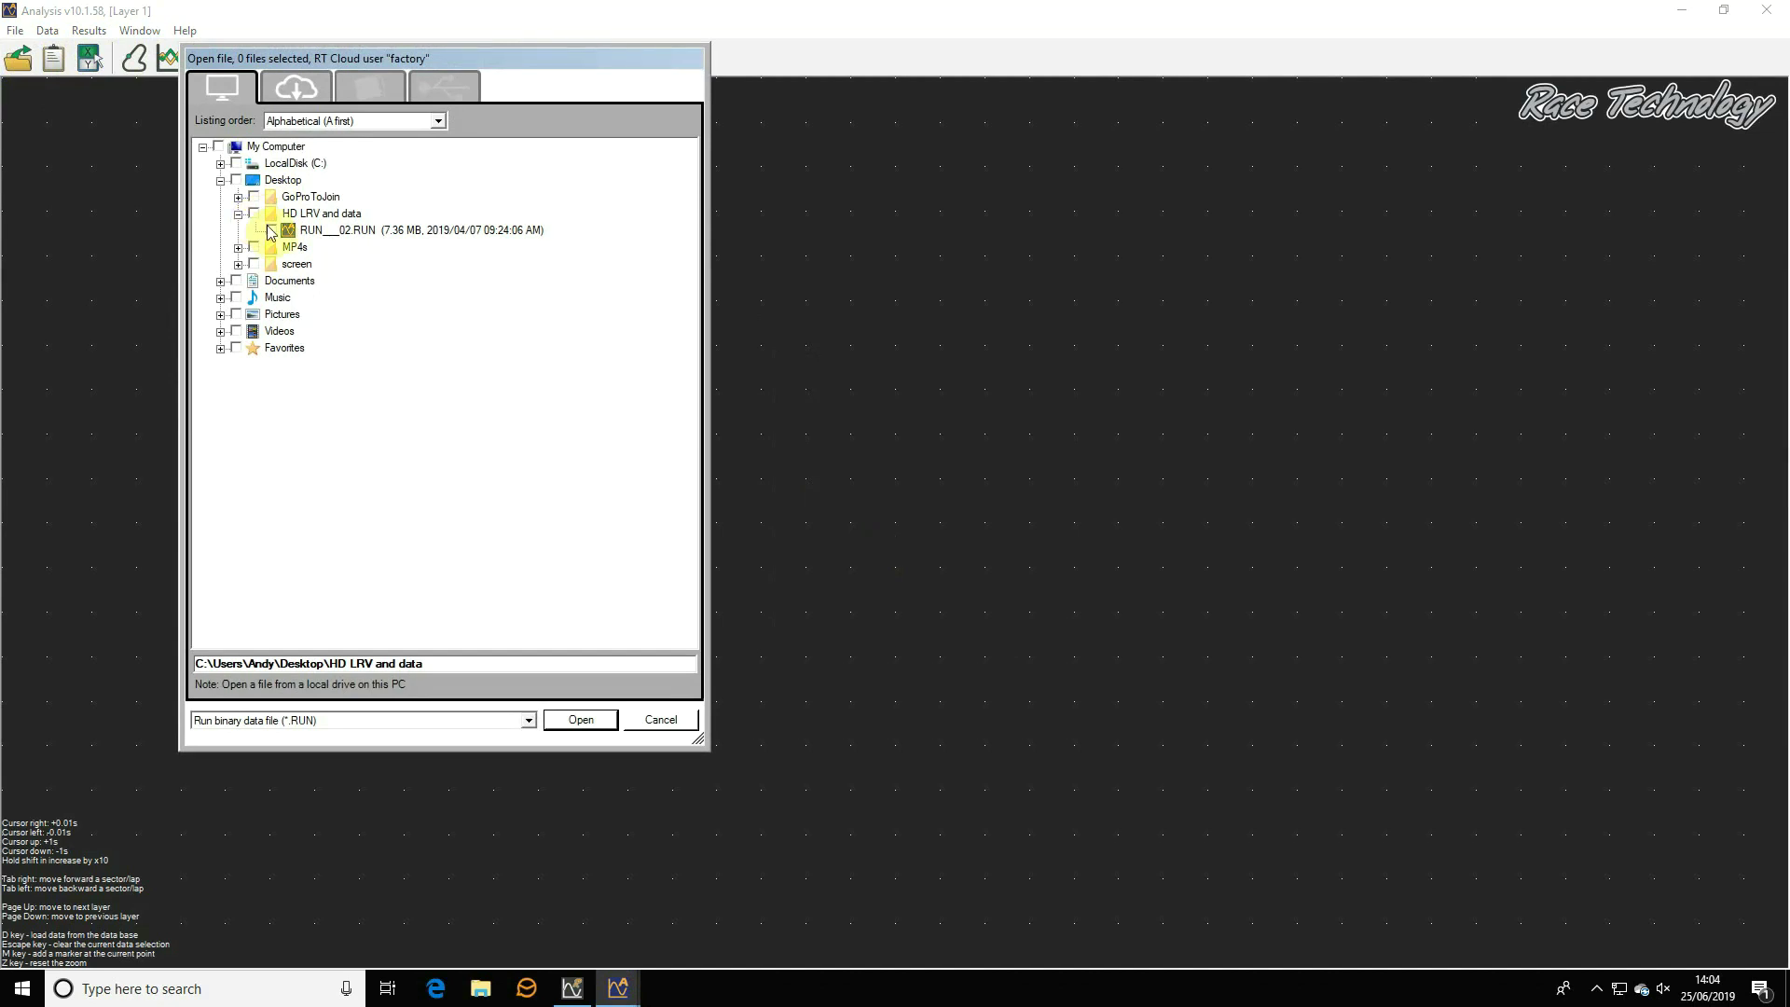
{"action": "left_click", "coordinate": [271, 231]}
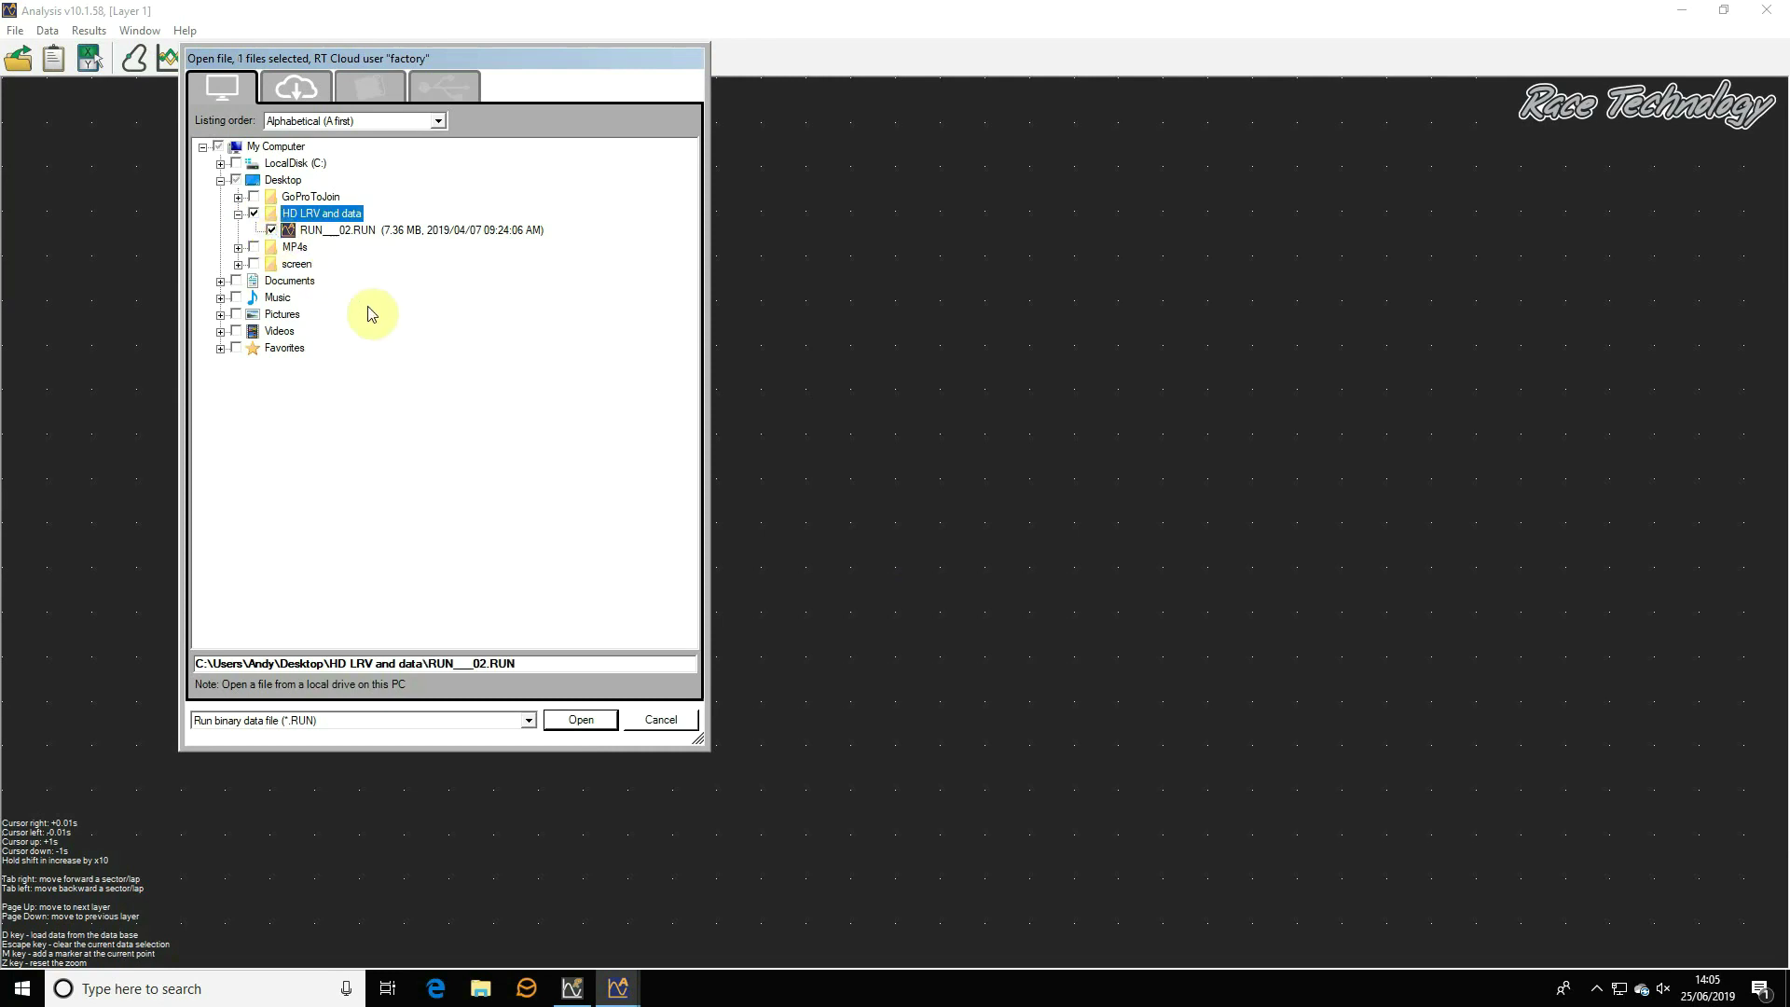
{"action": "left_click", "coordinate": [587, 721]}
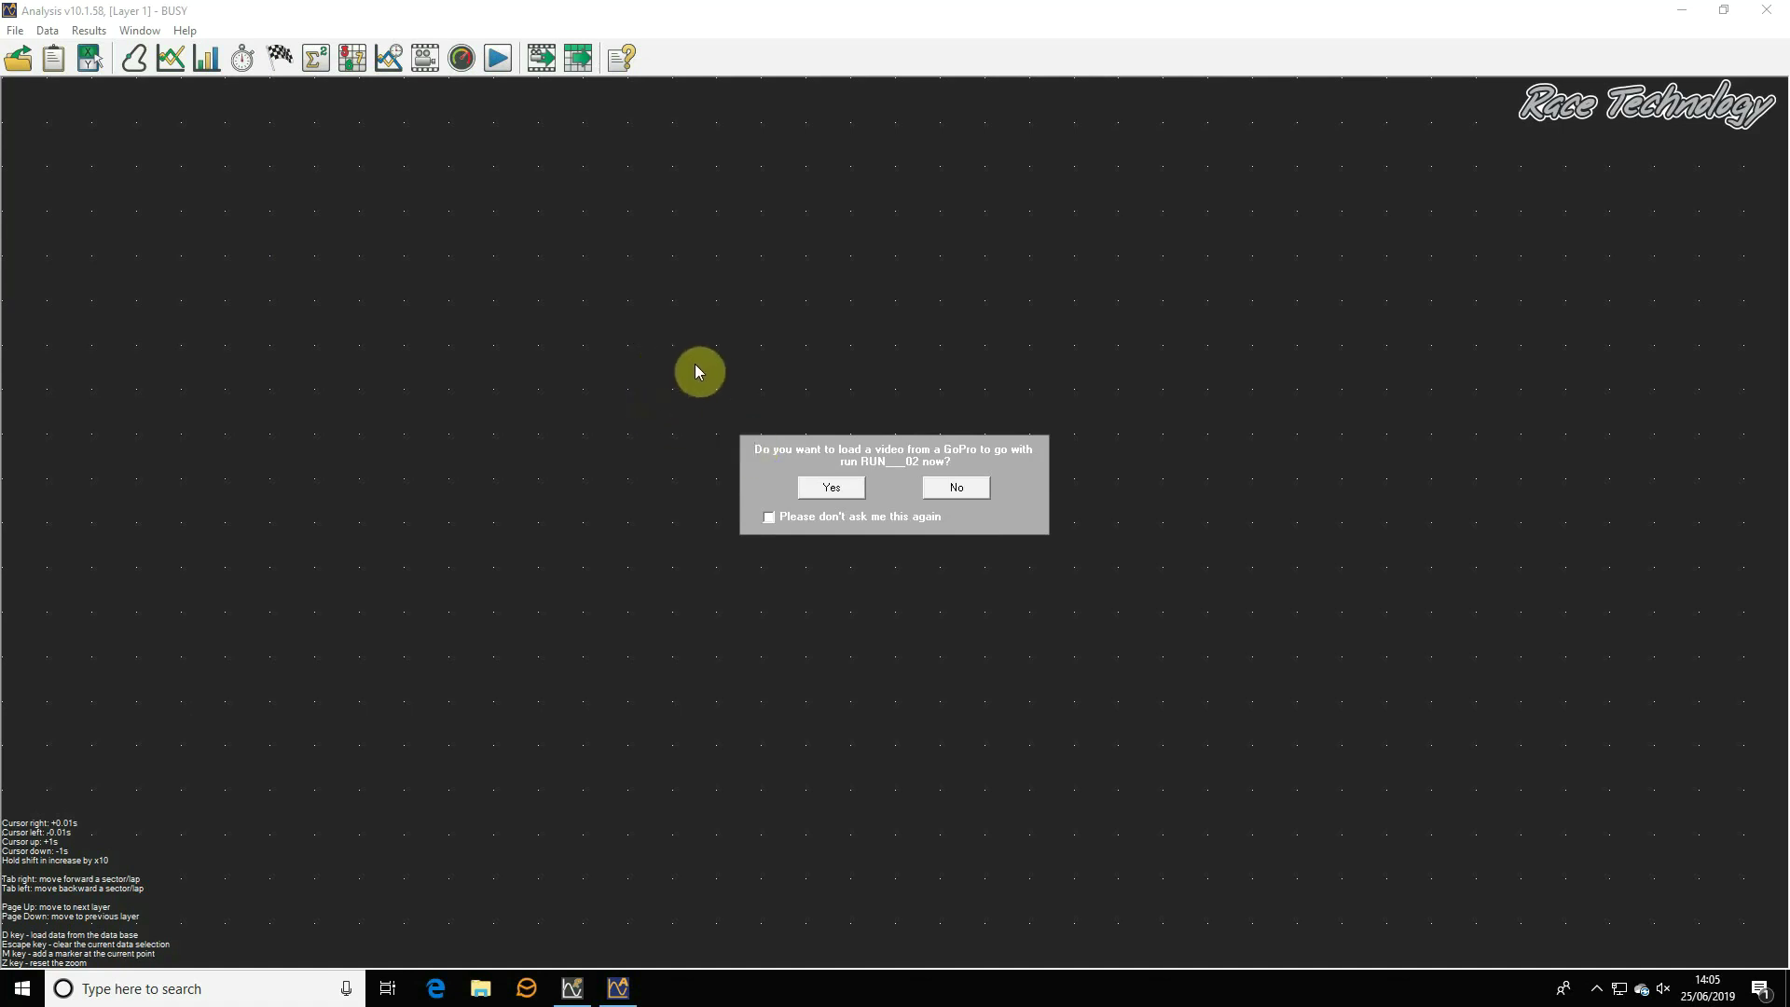
- Attach GP_0108_Joined.LRV manually to the run, using the LRV option, and accept the GPS synchronisation
{"action": "left_click", "coordinate": [843, 489]}
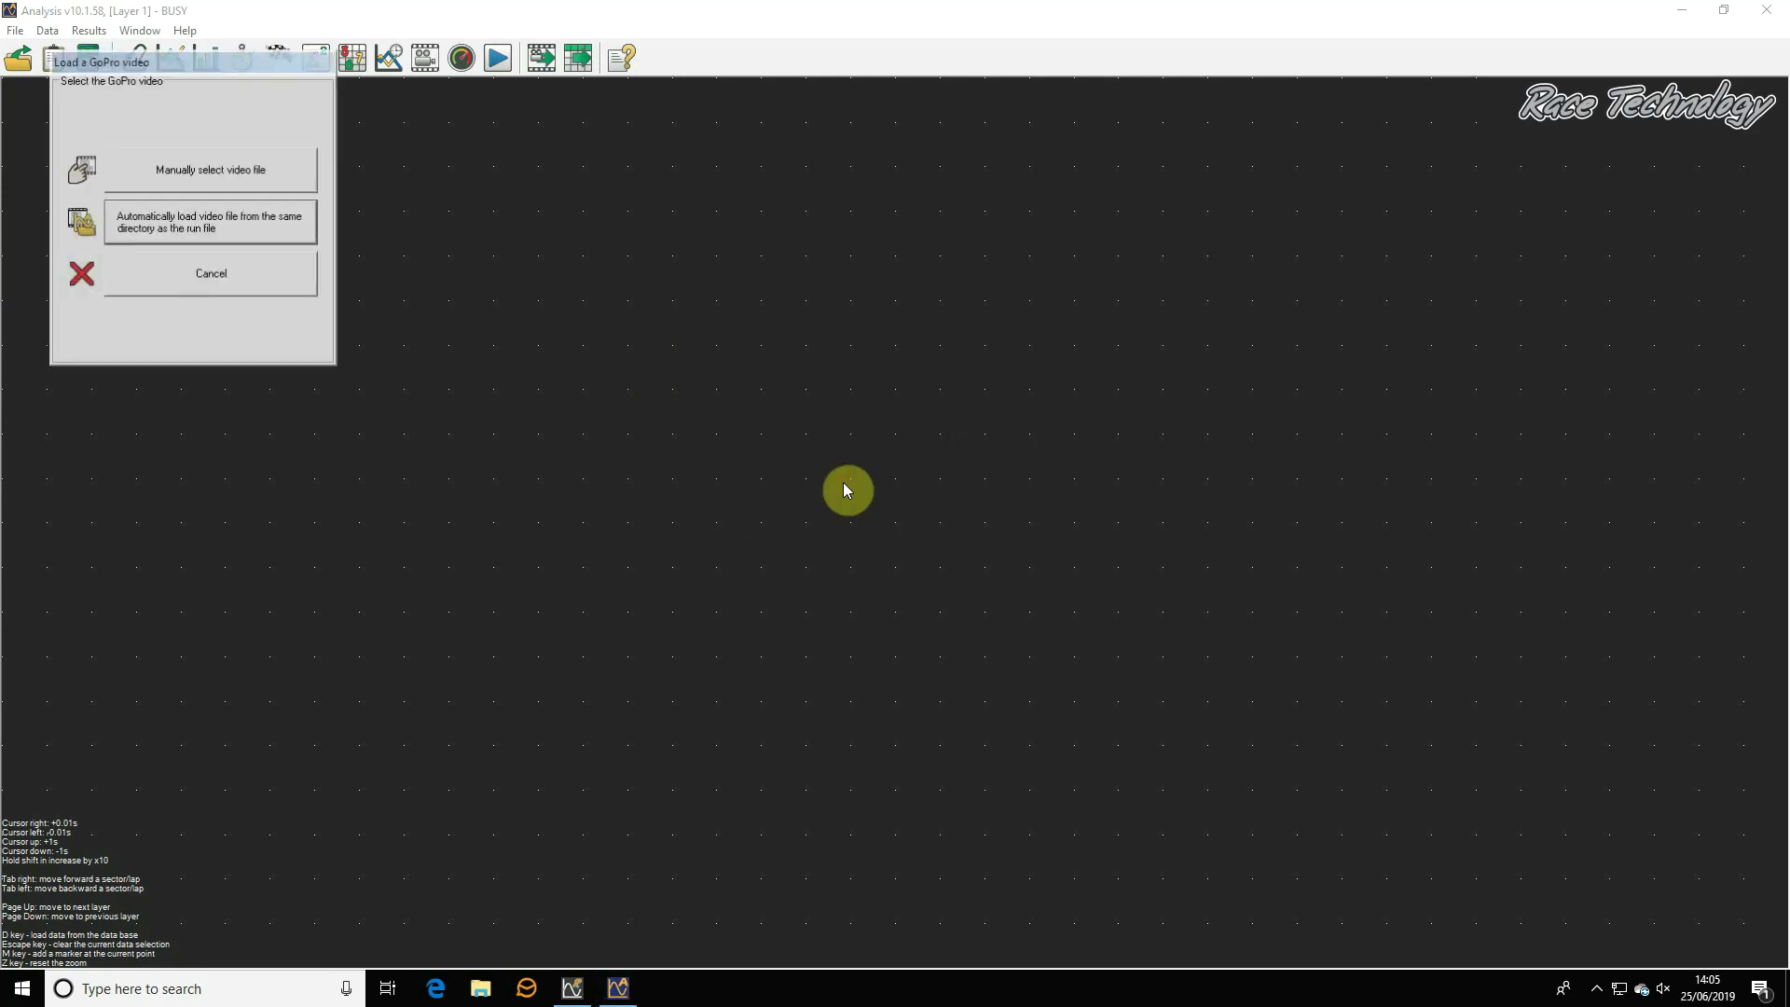
{"action": "left_click", "coordinate": [240, 170]}
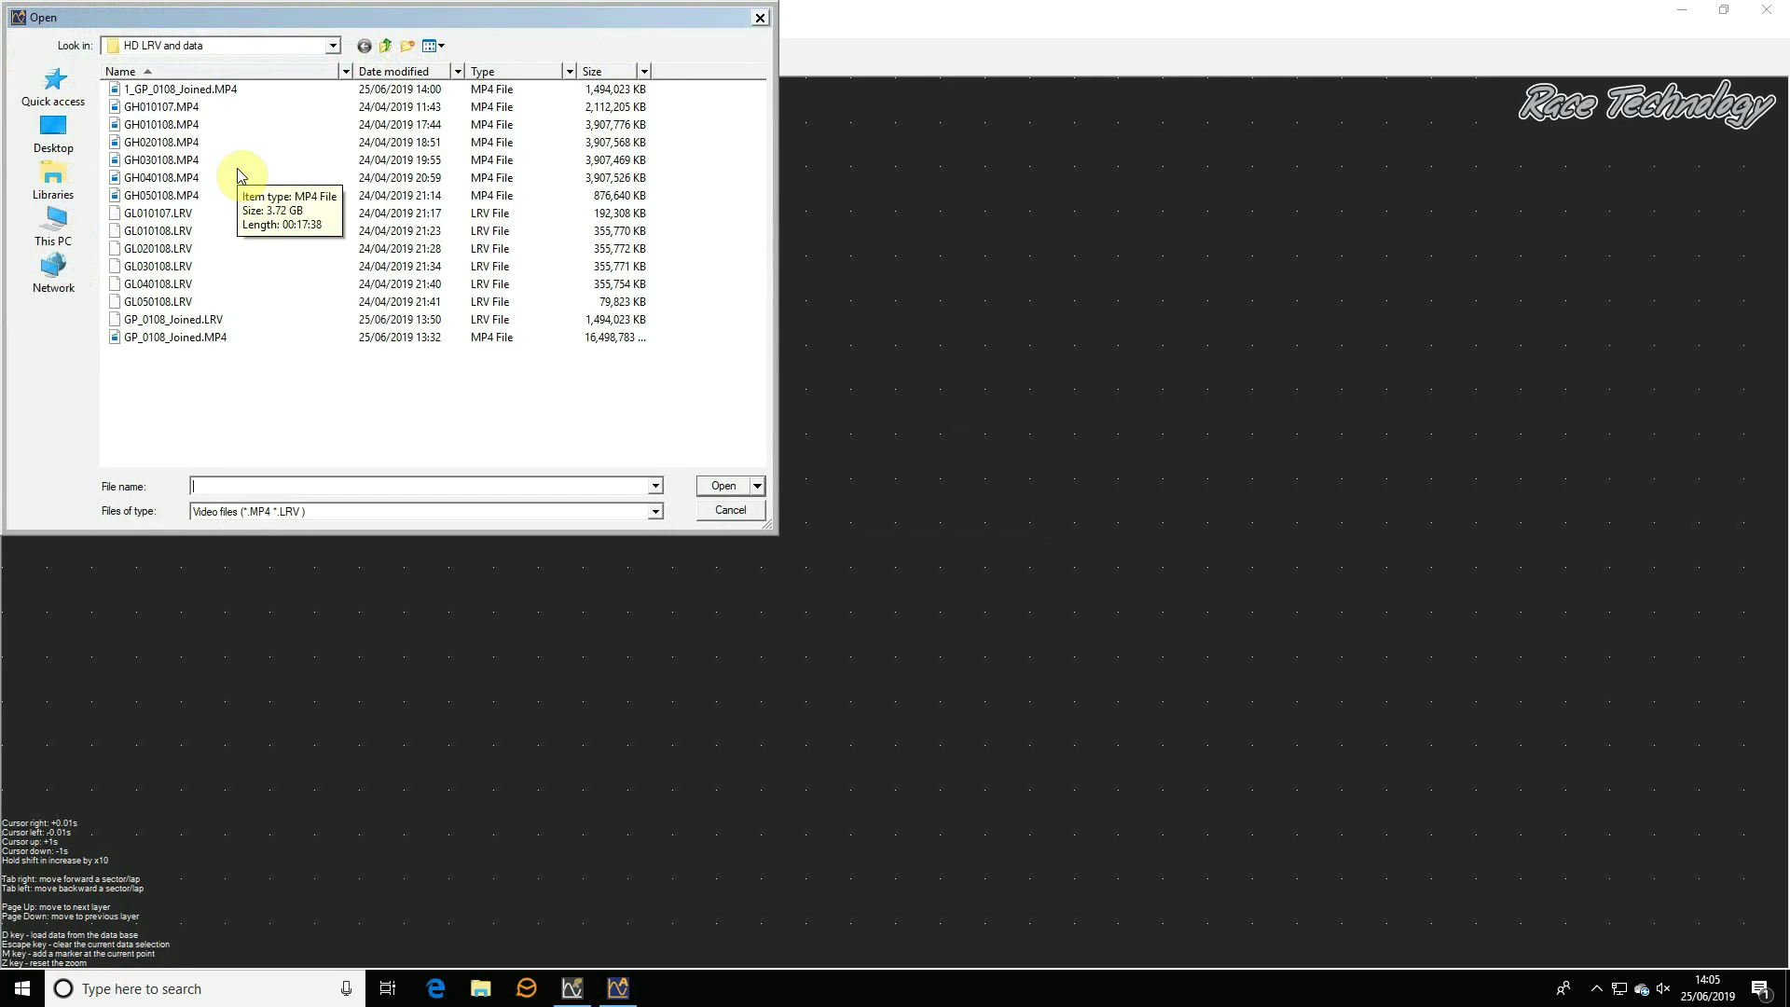
{"action": "left_click", "coordinate": [198, 323]}
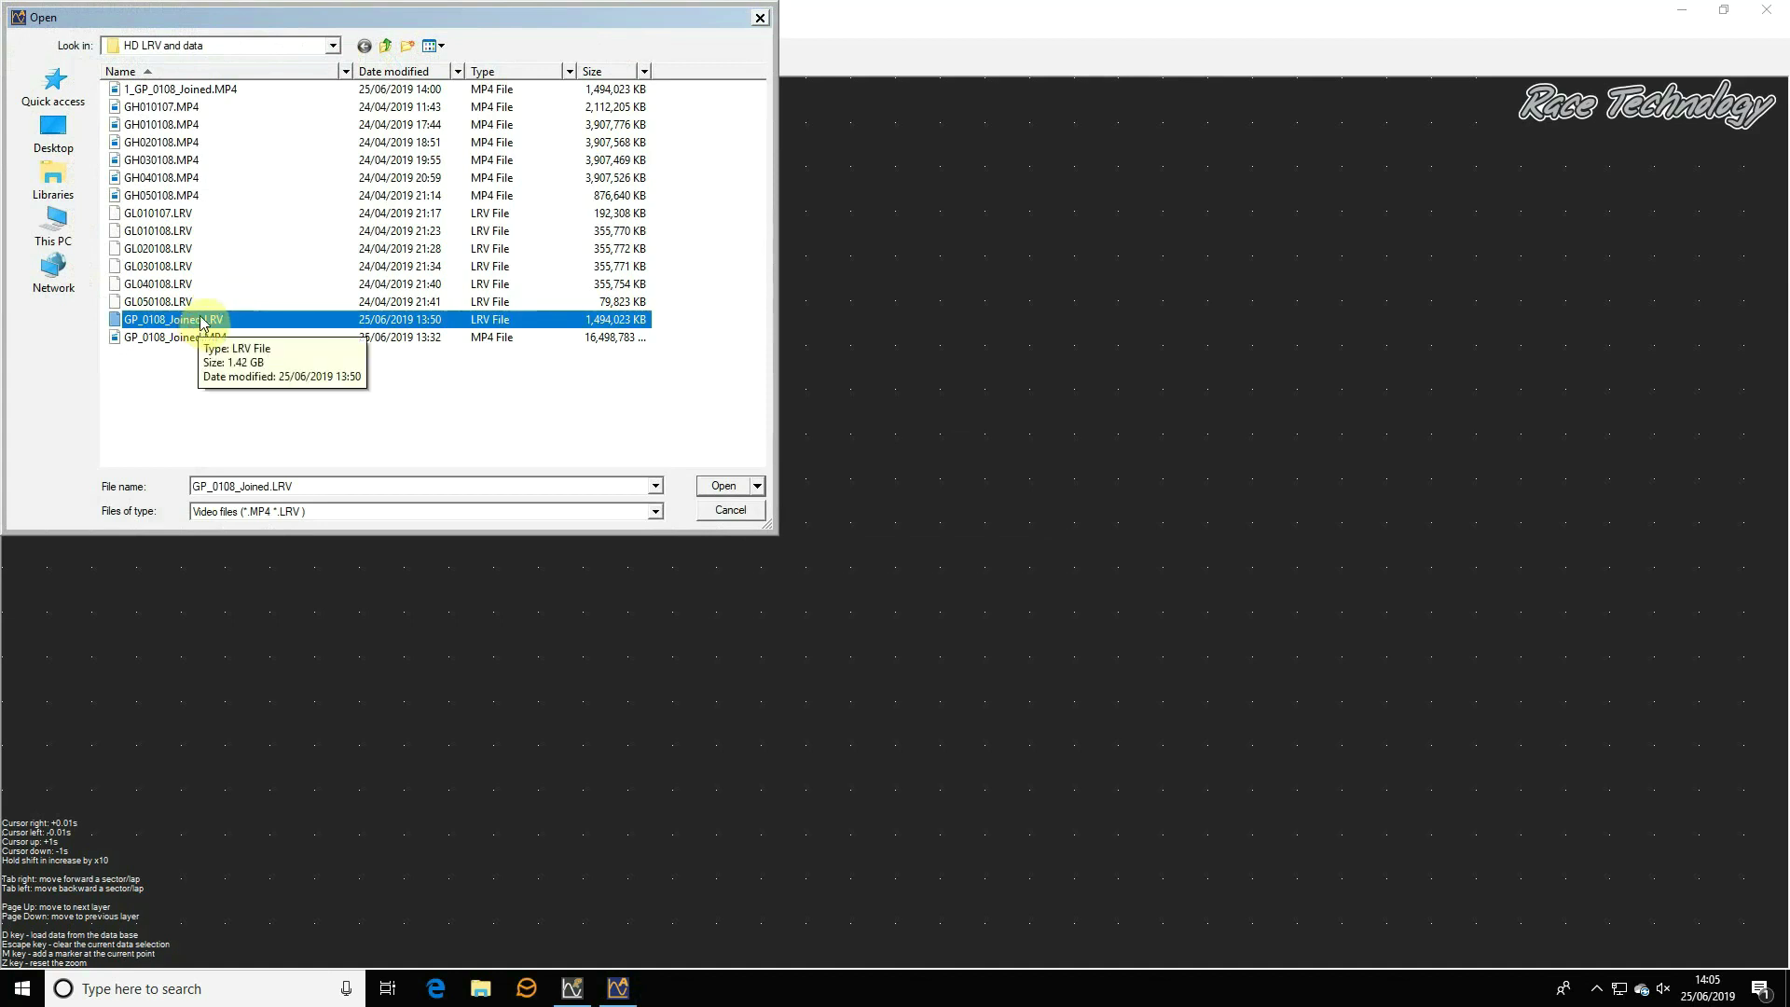
{"action": "left_click", "coordinate": [729, 487]}
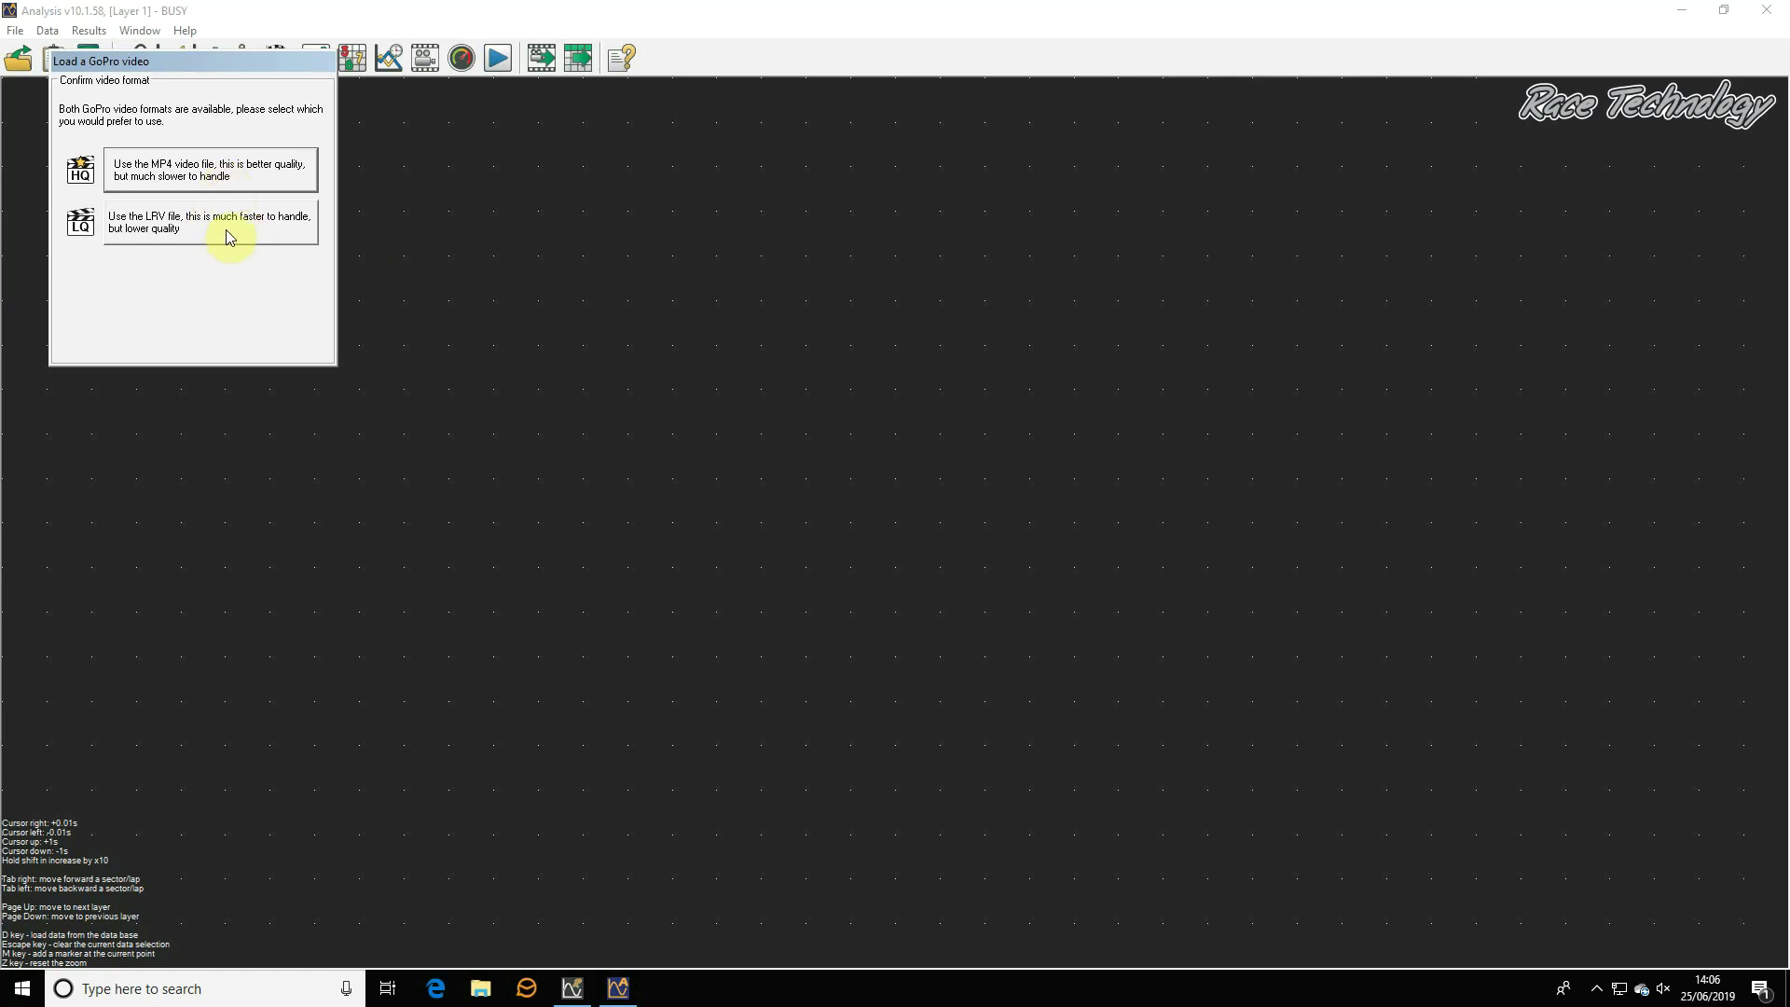
{"action": "left_click", "coordinate": [226, 224]}
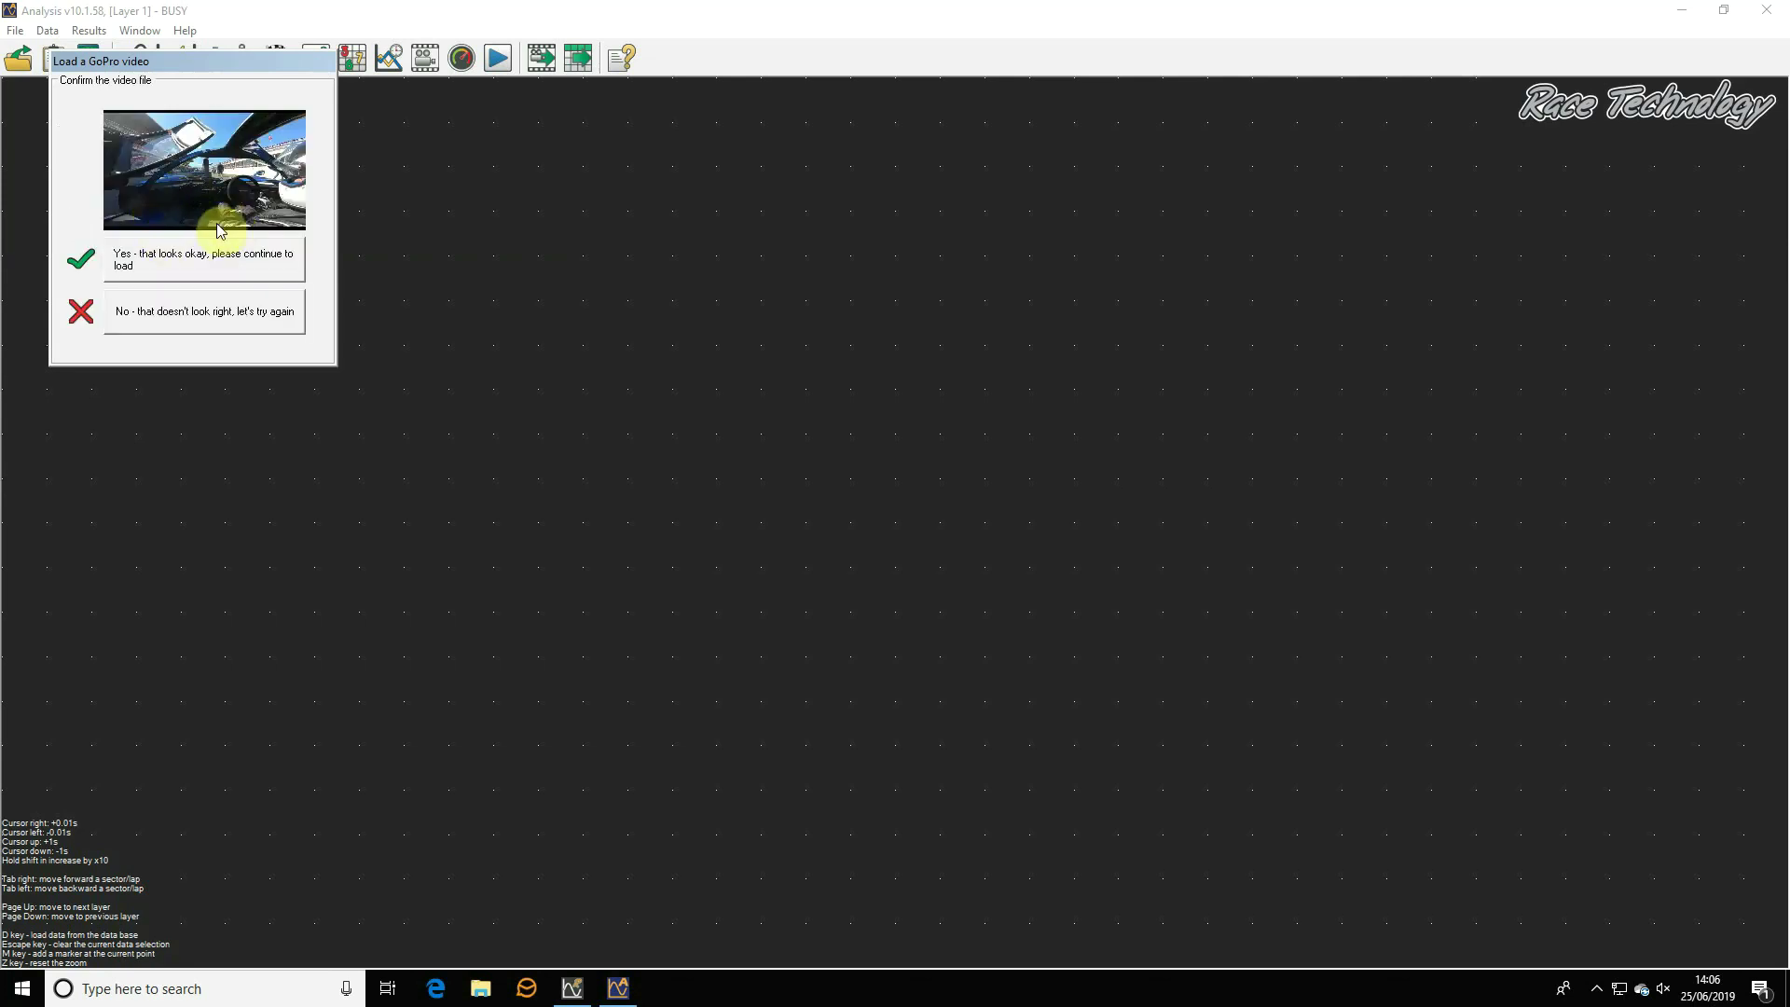
{"action": "left_click", "coordinate": [175, 269]}
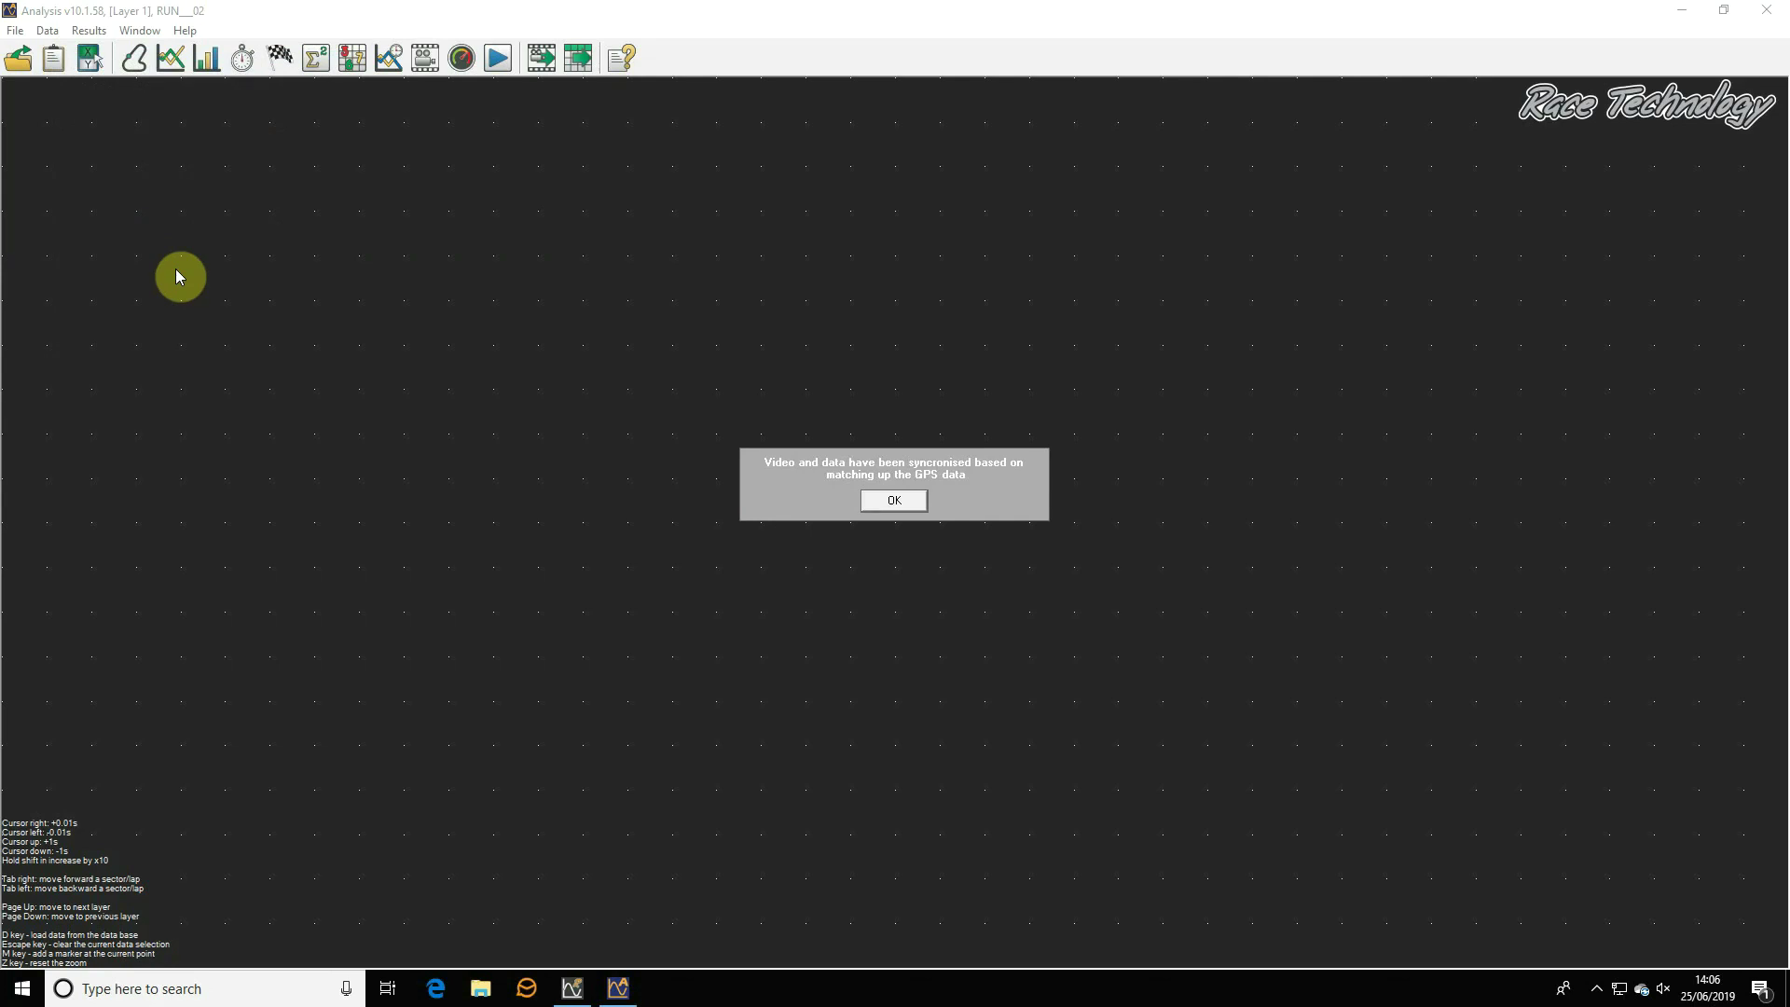
{"action": "left_click", "coordinate": [890, 504]}
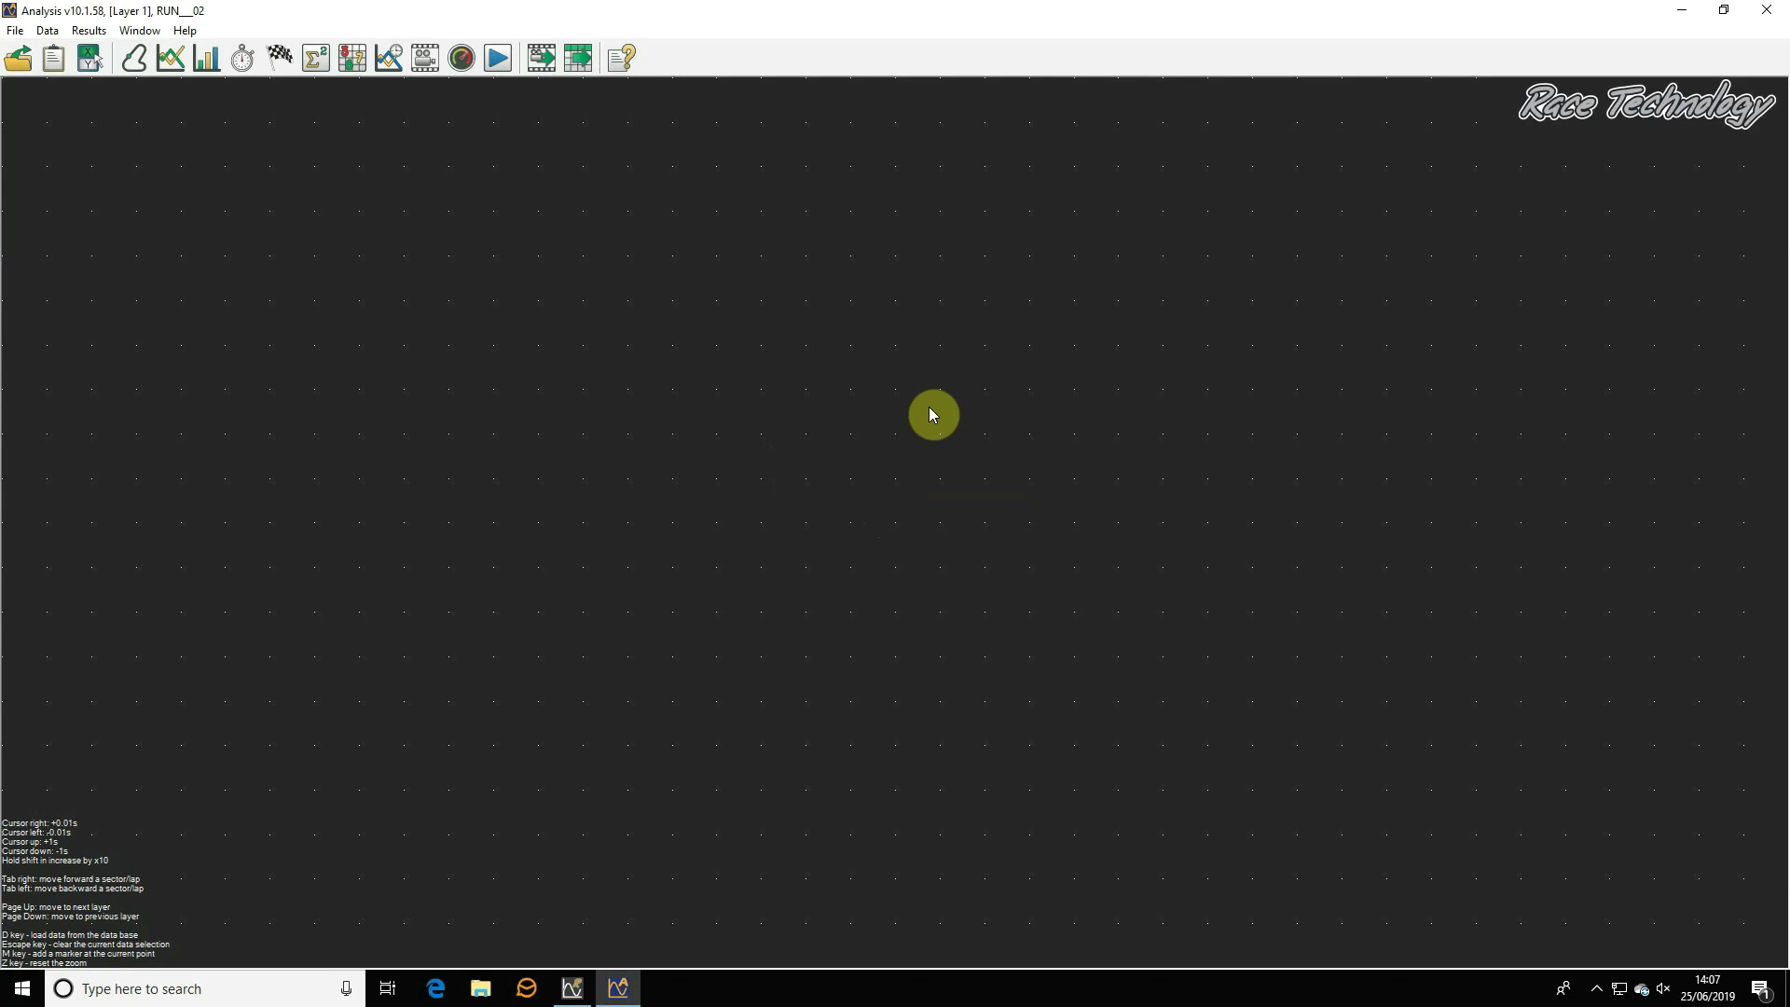
- Add a smaller track map window at the left with a downloaded background map, zoomed on the track
{"action": "left_click", "coordinate": [133, 59]}
{"action": "mouse_move", "coordinate": [1342, 646]}
{"action": "left_mouse_down"}
{"action": "mouse_move", "coordinate": [816, 586]}
{"action": "mouse_move", "coordinate": [803, 606]}
{"action": "left_mouse_up"}
{"action": "left_click_drag", "start_coordinate": [787, 132], "coordinate": [703, 131]}
{"action": "left_click", "coordinate": [16, 133]}
{"action": "left_click", "coordinate": [28, 237]}
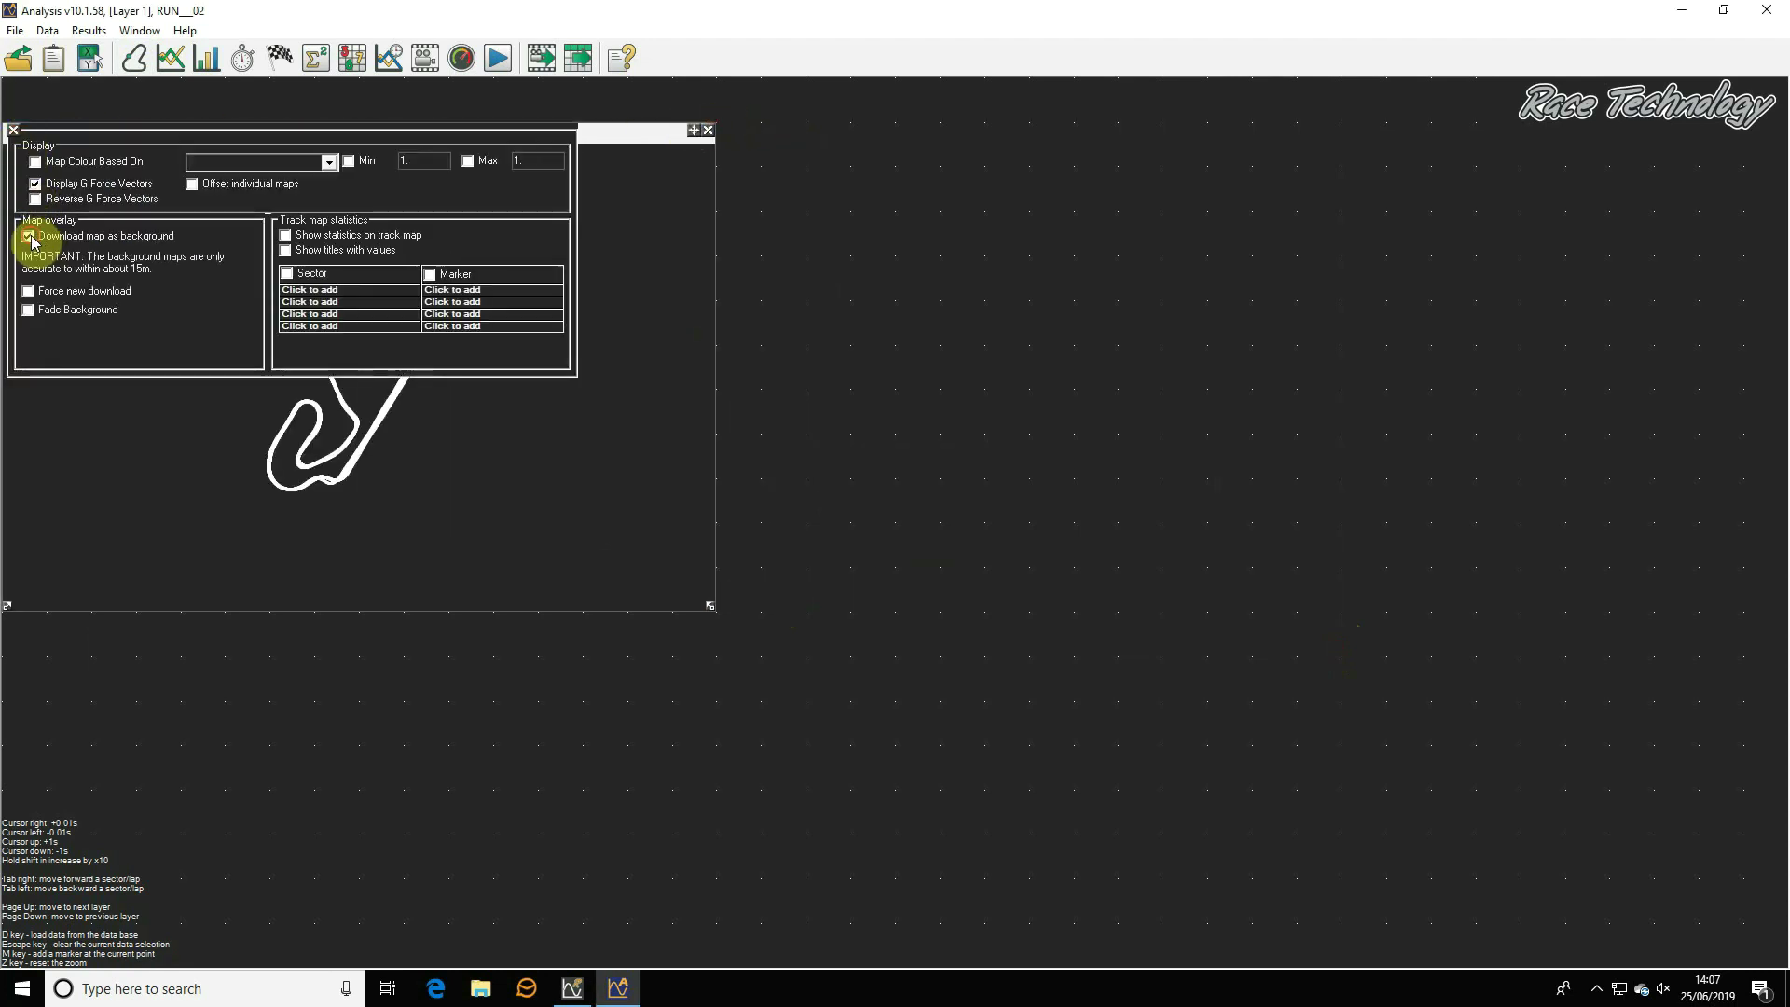
{"action": "left_click", "coordinate": [15, 131]}
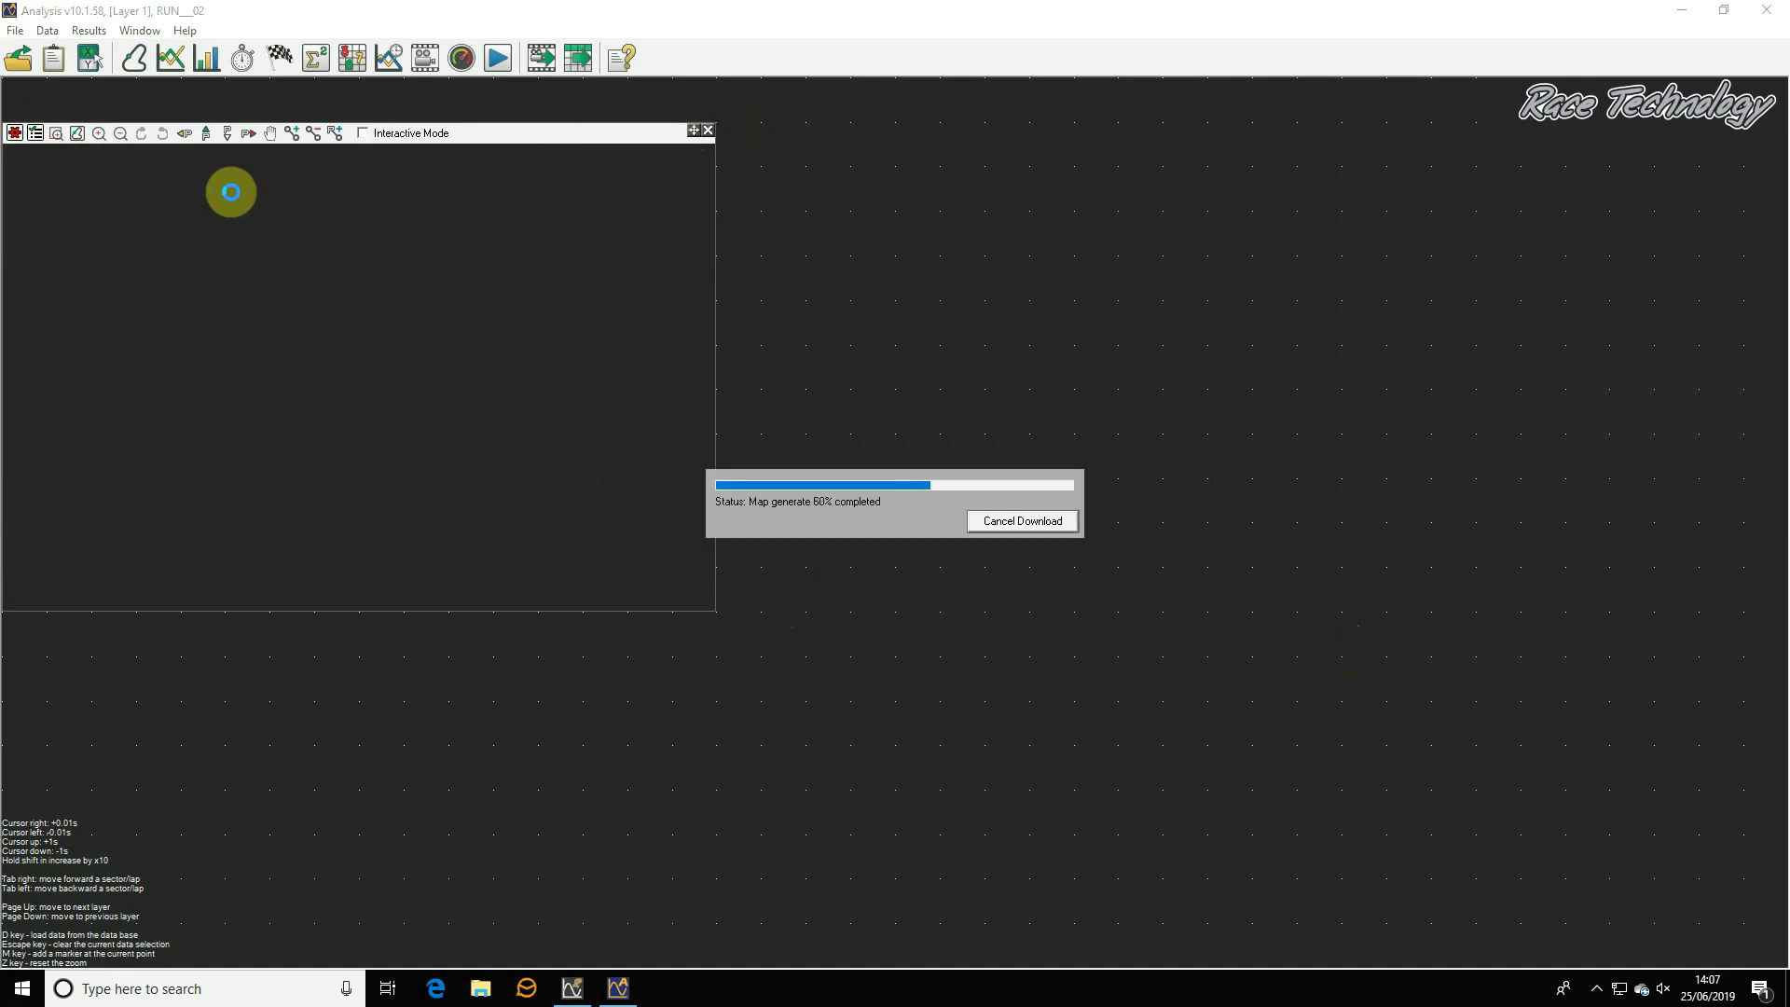
{"action": "left_click", "coordinate": [78, 133]}
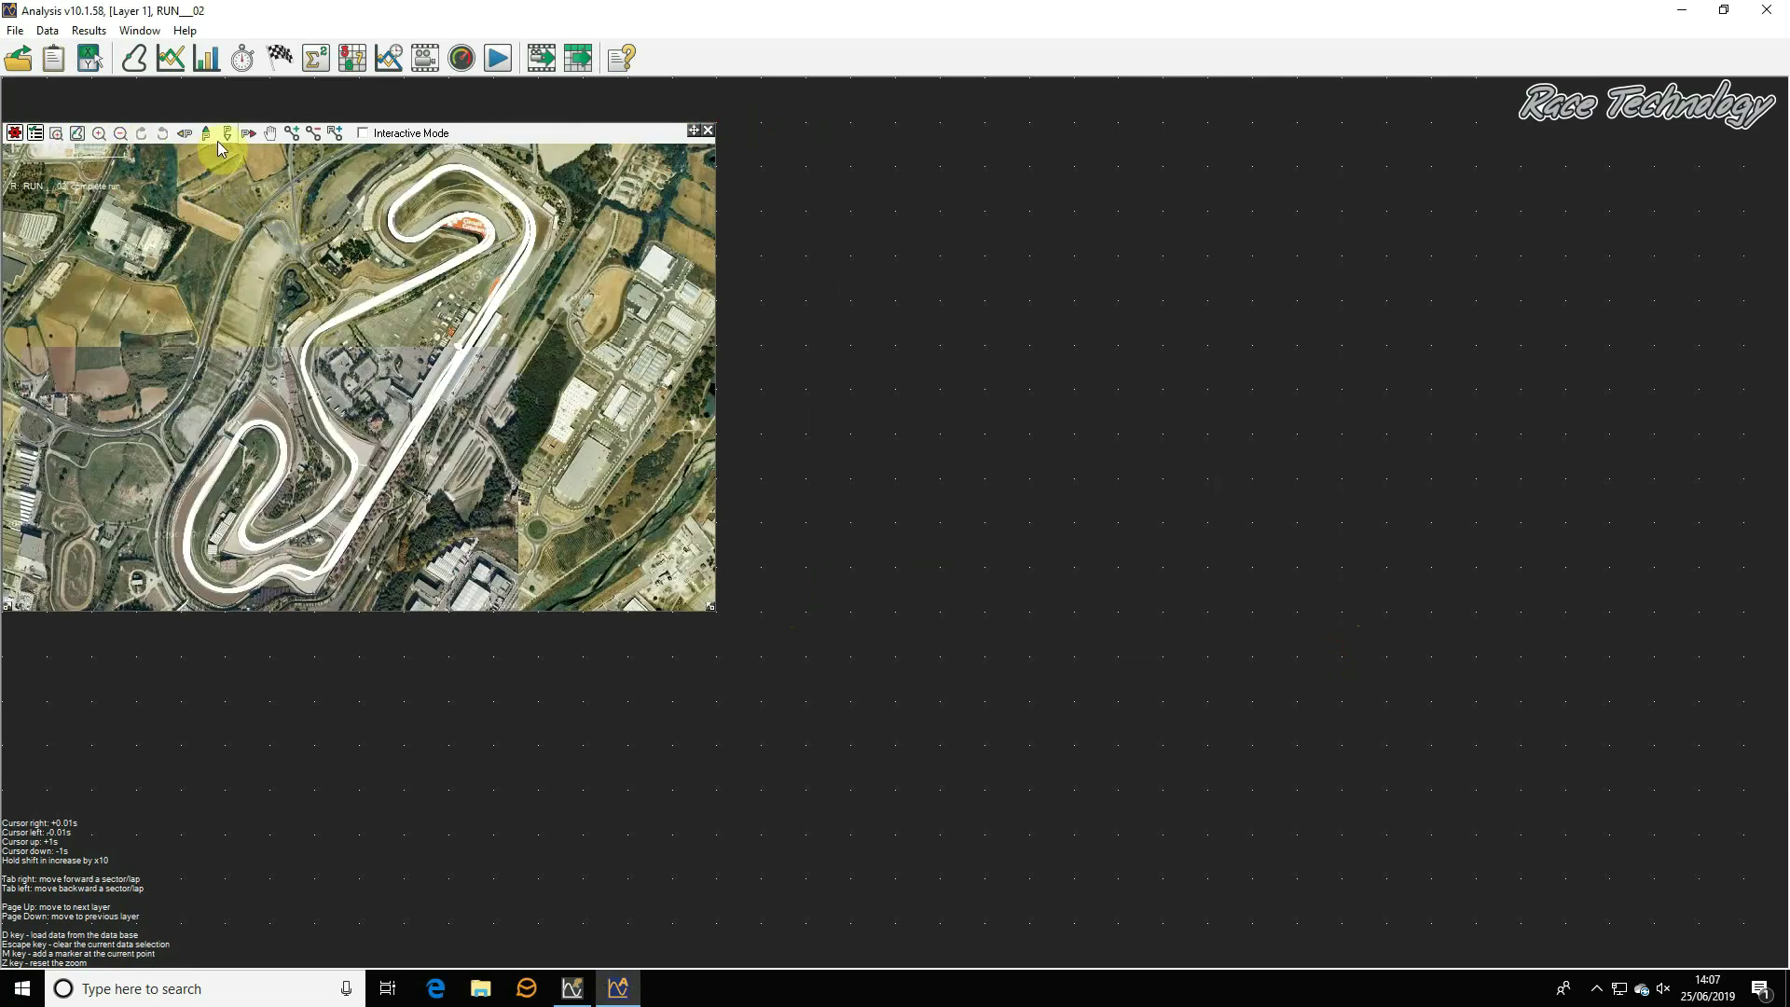
- Automatically add the lap marker from the matched predefined track, plus automatic sectors
{"action": "left_click", "coordinate": [50, 34]}
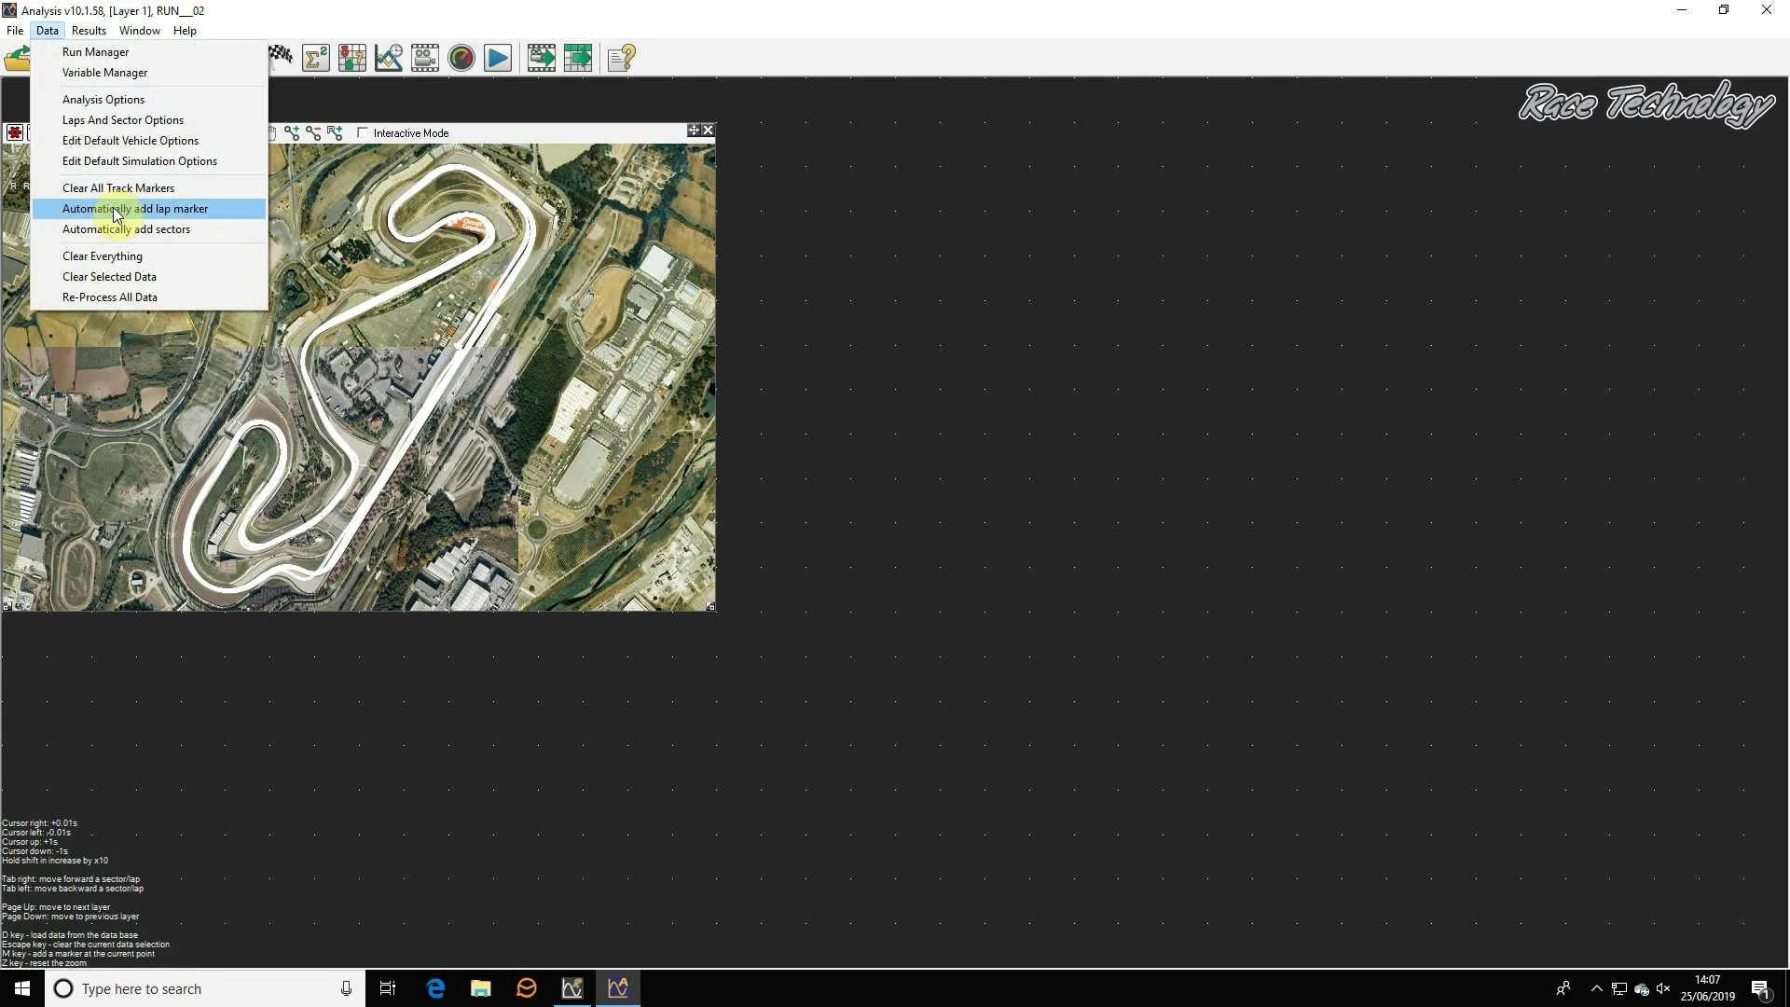
{"action": "left_click", "coordinate": [115, 212]}
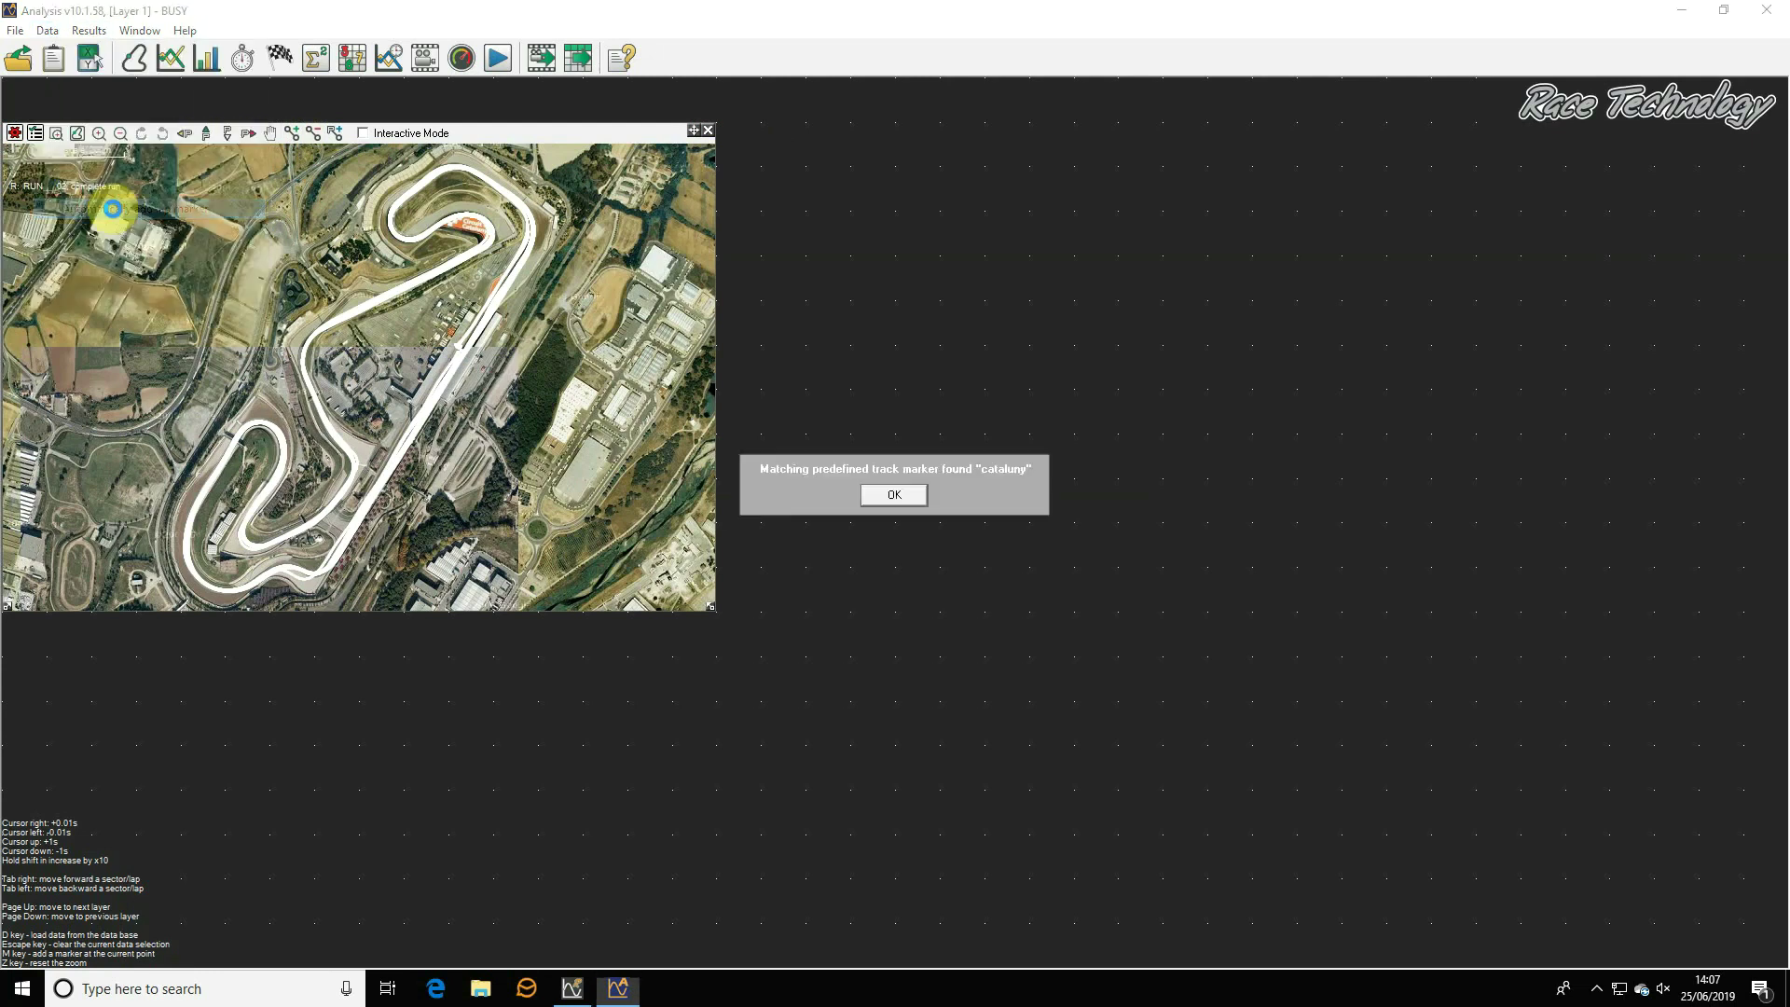
{"action": "left_click", "coordinate": [893, 496]}
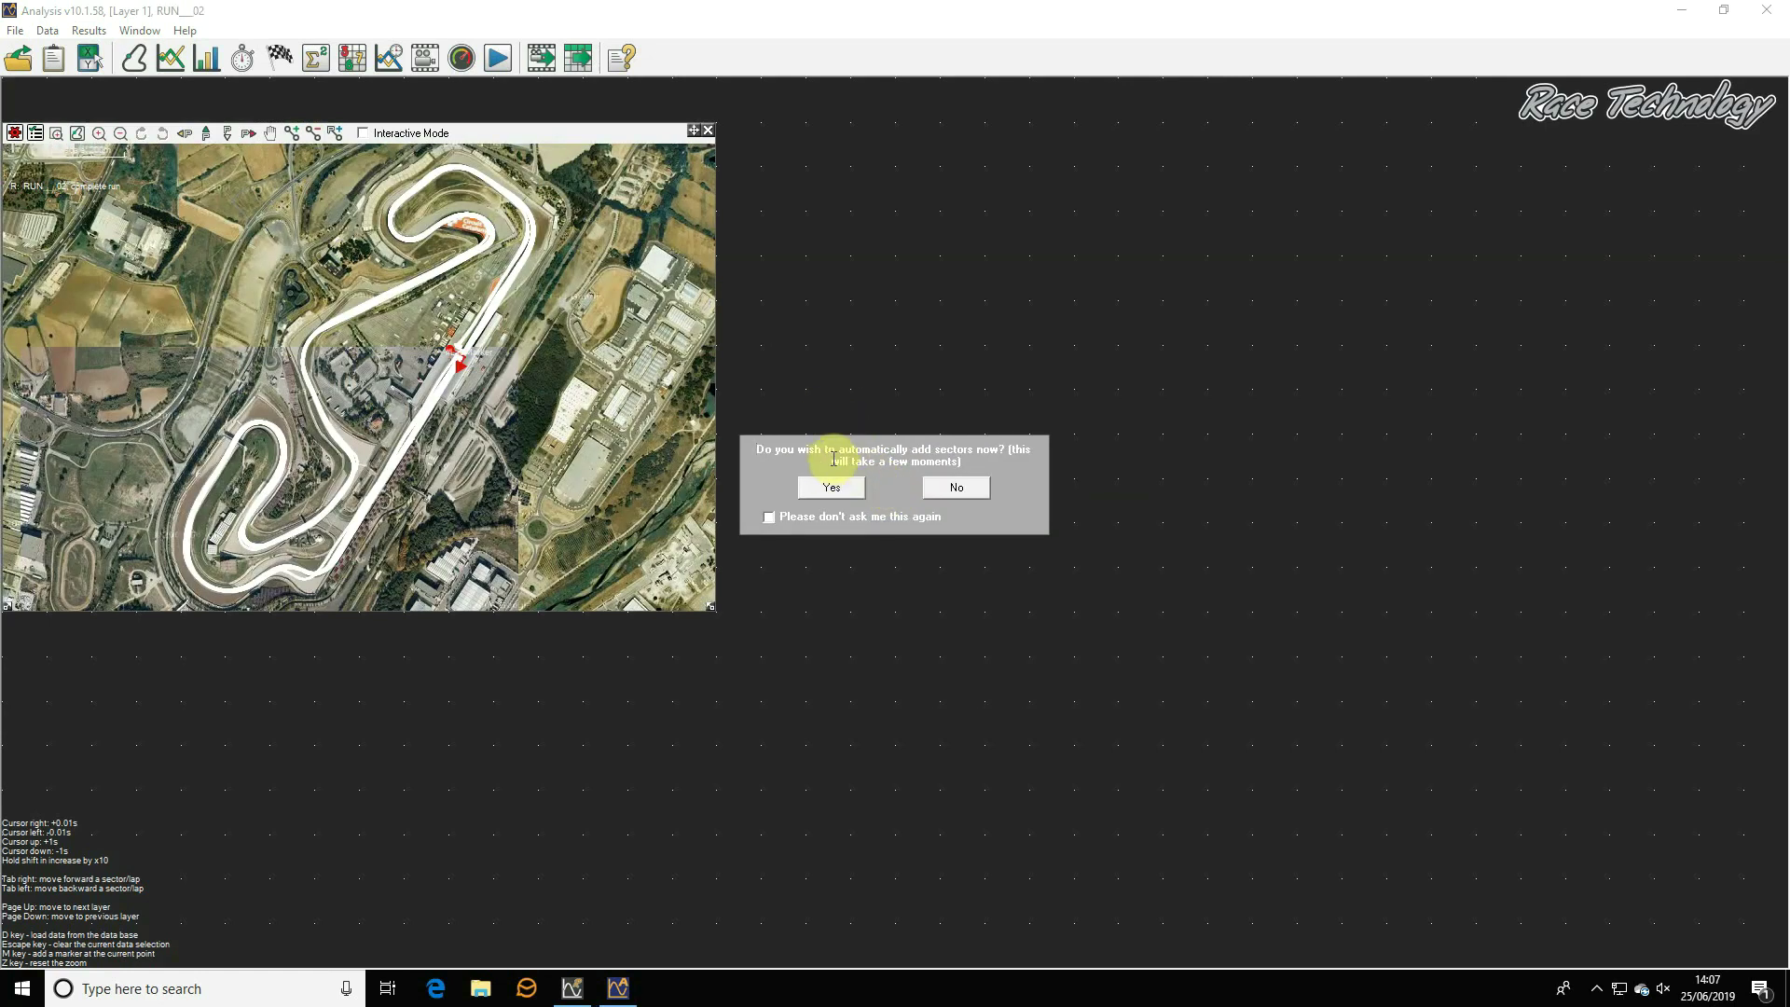
{"action": "left_click", "coordinate": [829, 488]}
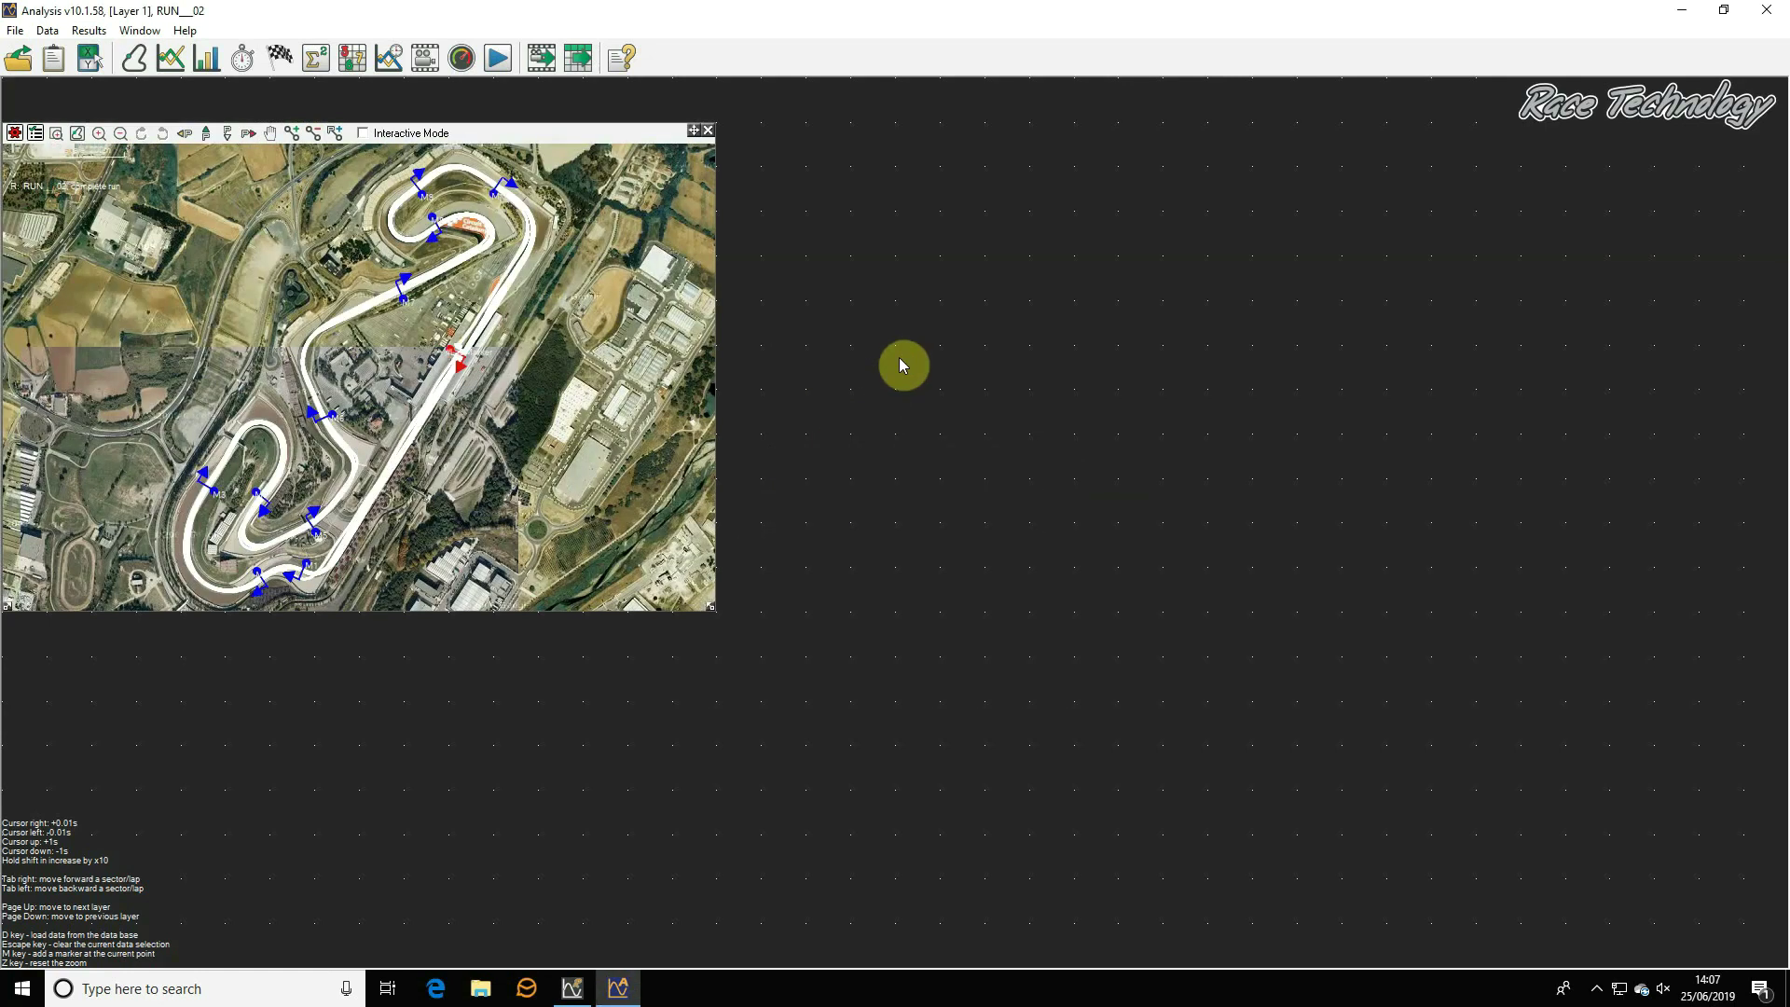
- Move the map to the top left and fit the lap and sector times table below it
{"action": "left_click_drag", "start_coordinate": [695, 134], "coordinate": [696, 89]}
{"action": "left_click", "coordinate": [280, 64]}
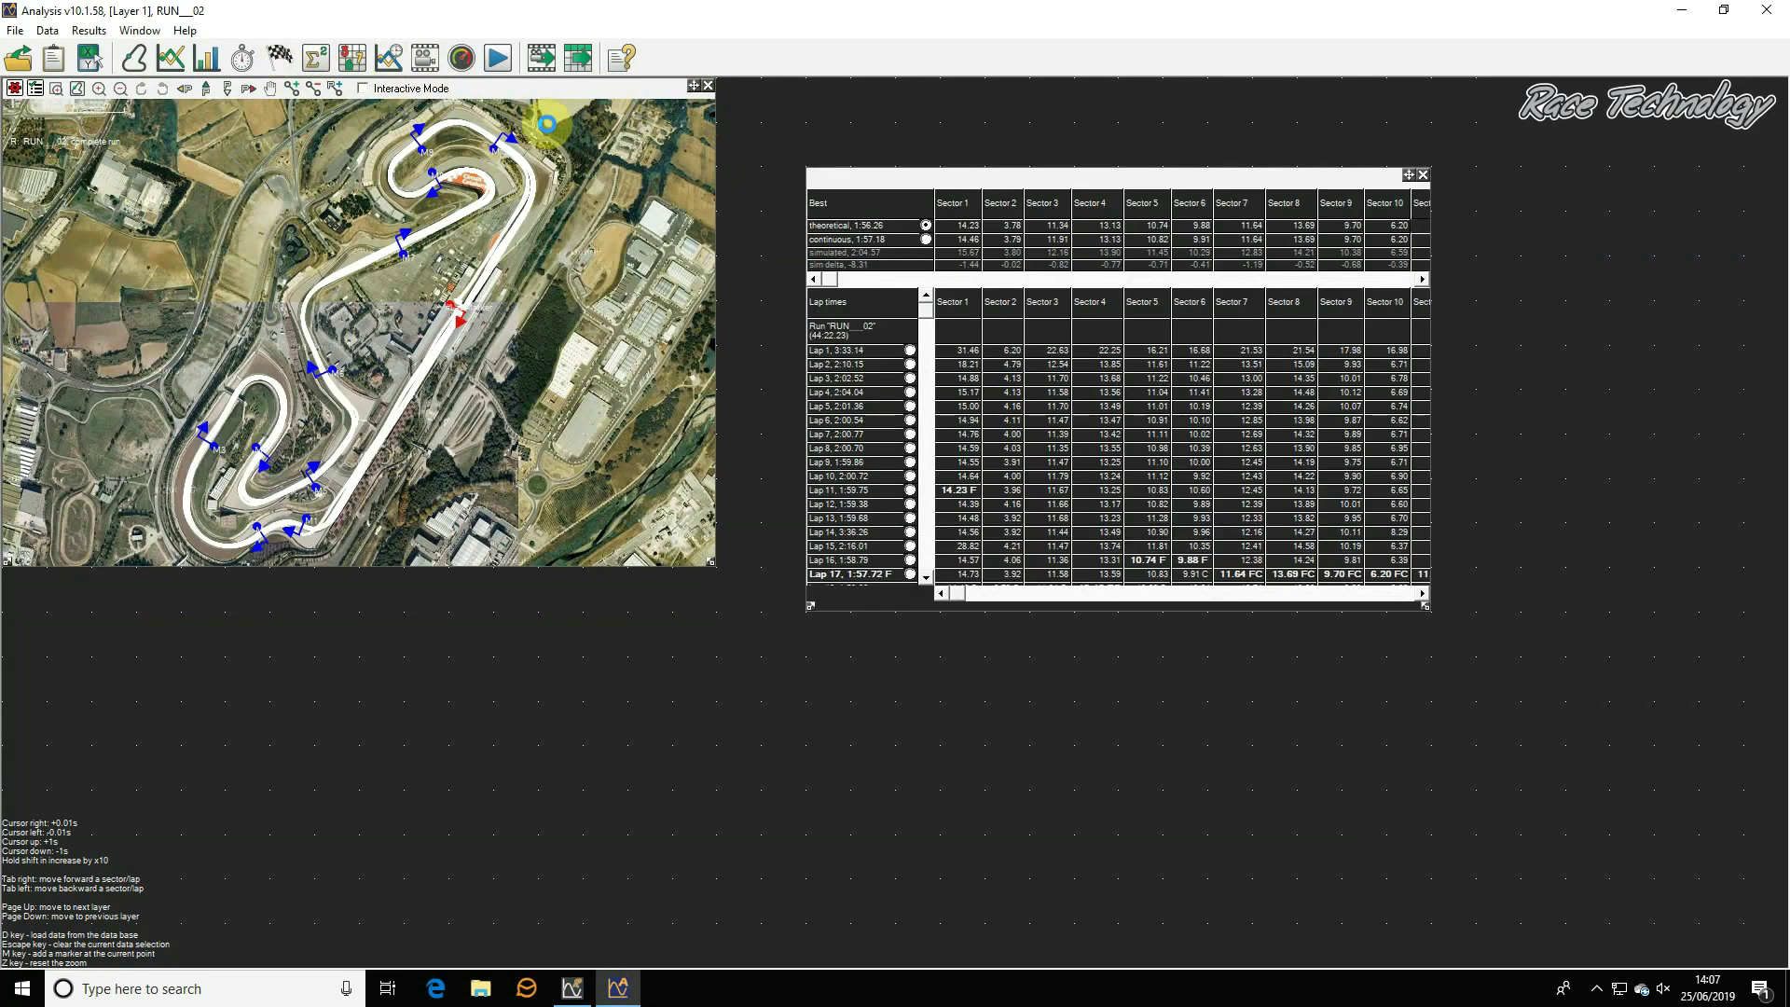
{"action": "left_click_drag", "start_coordinate": [1418, 171], "coordinate": [634, 606]}
{"action": "left_click_drag", "start_coordinate": [621, 970], "coordinate": [714, 960]}
{"action": "scroll", "coordinate": [124, 953], "scroll_direction": "down", "scroll_amount": 2}
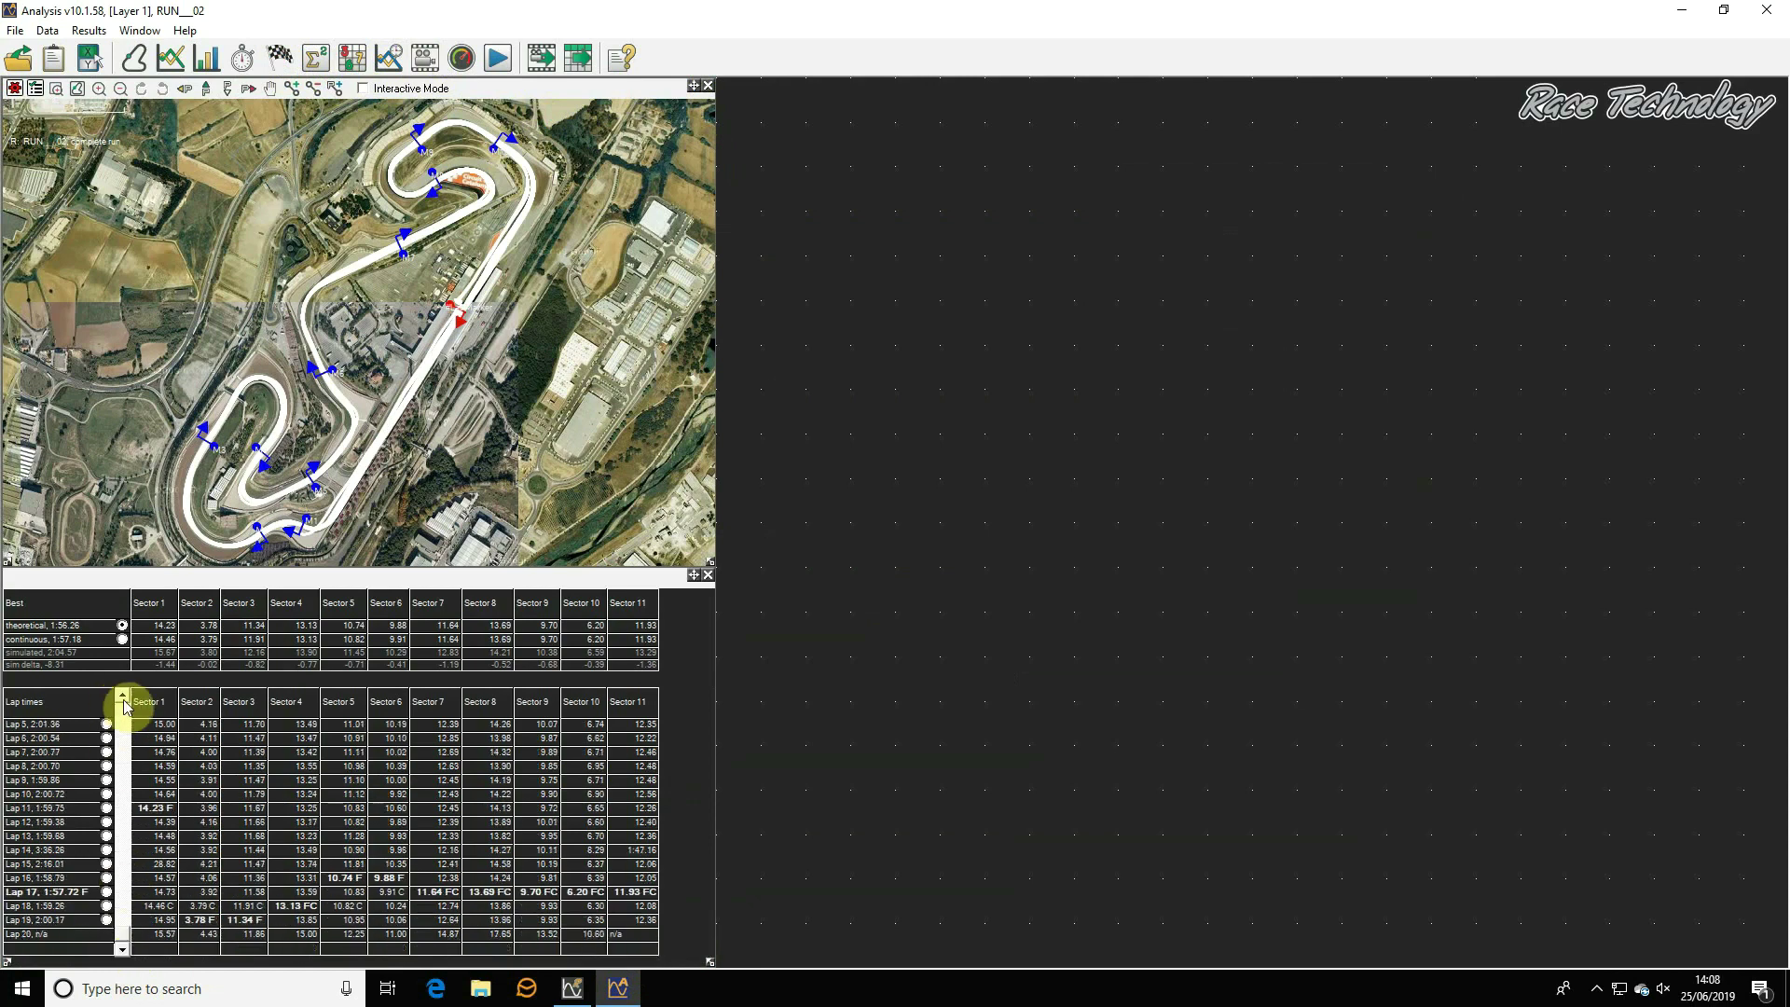
{"action": "scroll", "coordinate": [112, 713], "scroll_direction": "up", "scroll_amount": 3}
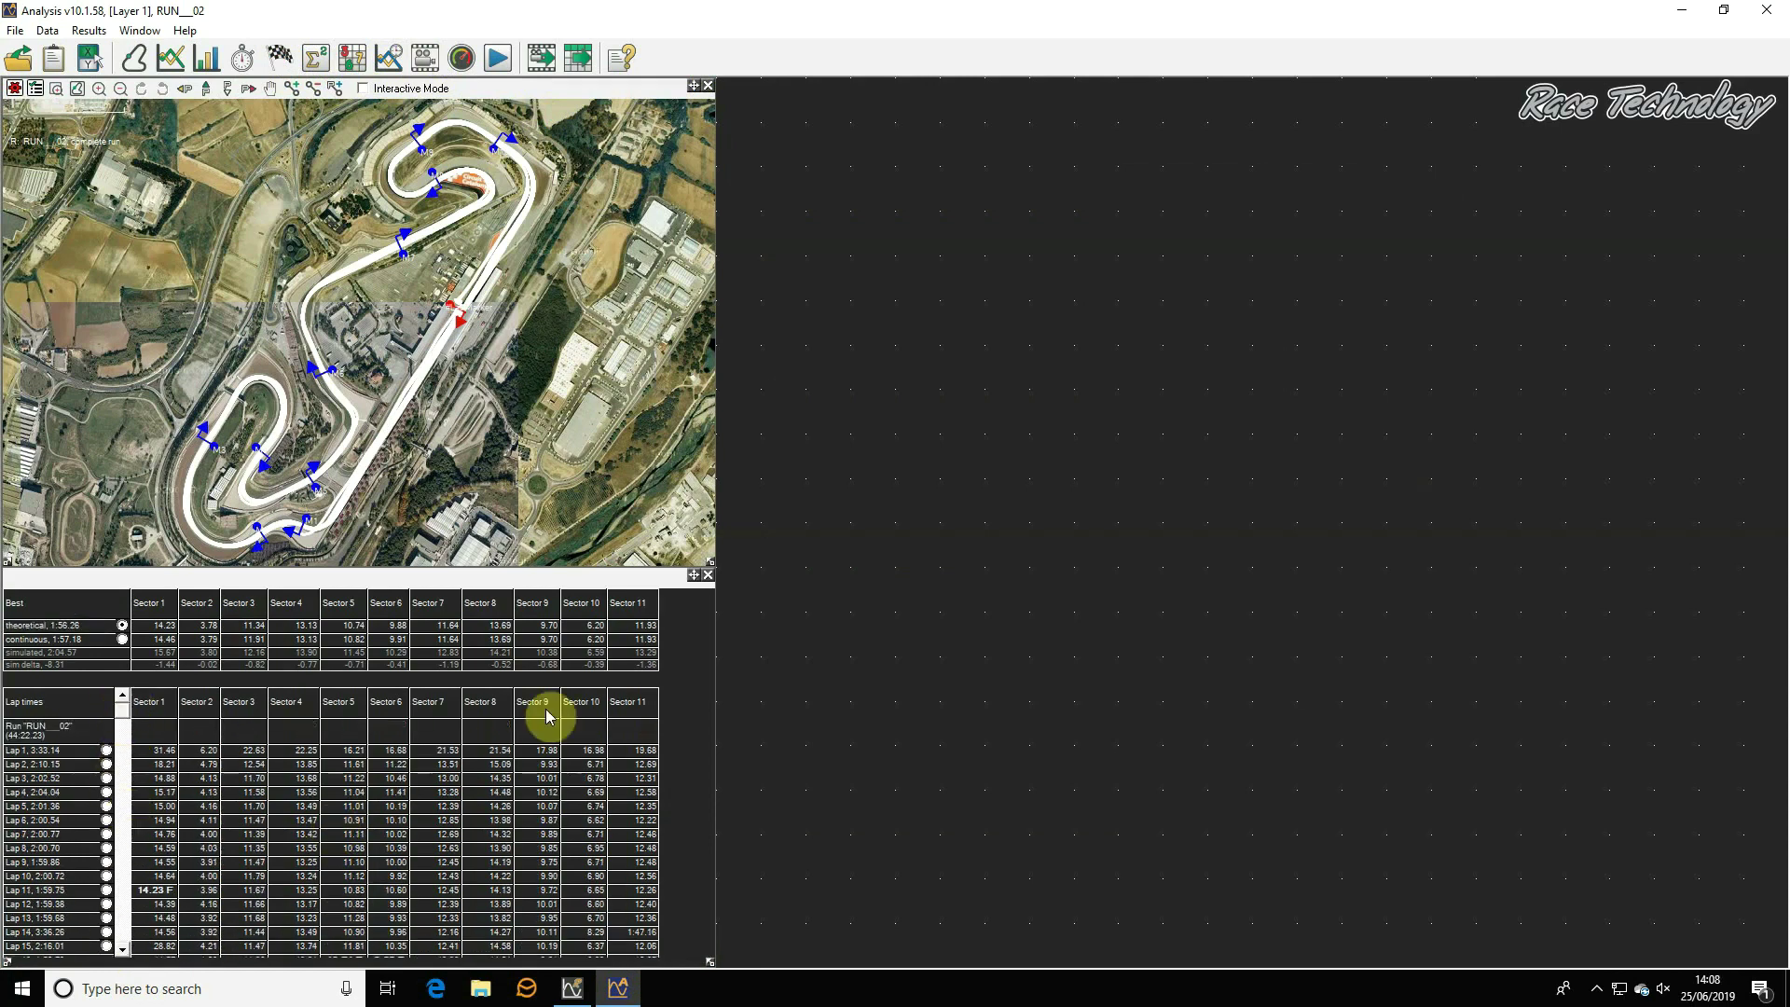
- Open long accel and speed graphs filling the bottom right, plotting Lap 17 with Lap 16 overlaid
{"action": "left_click", "coordinate": [389, 58]}
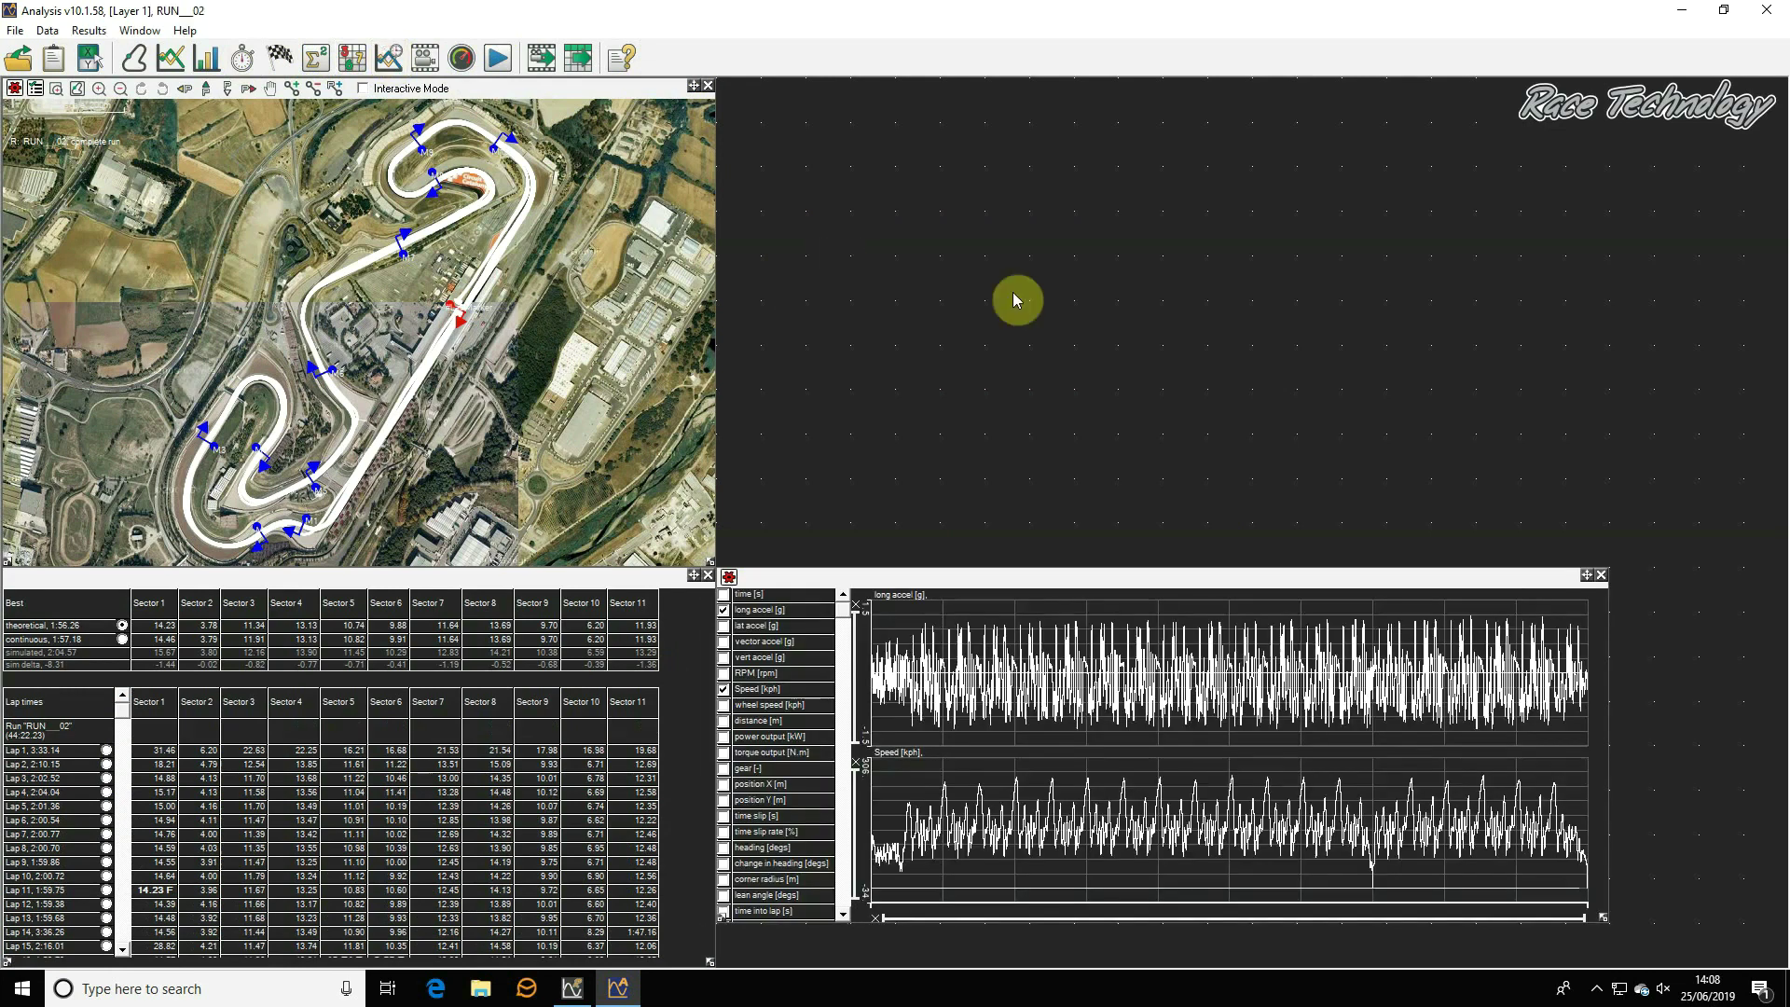
{"action": "left_click_drag", "start_coordinate": [1605, 918], "coordinate": [1759, 988]}
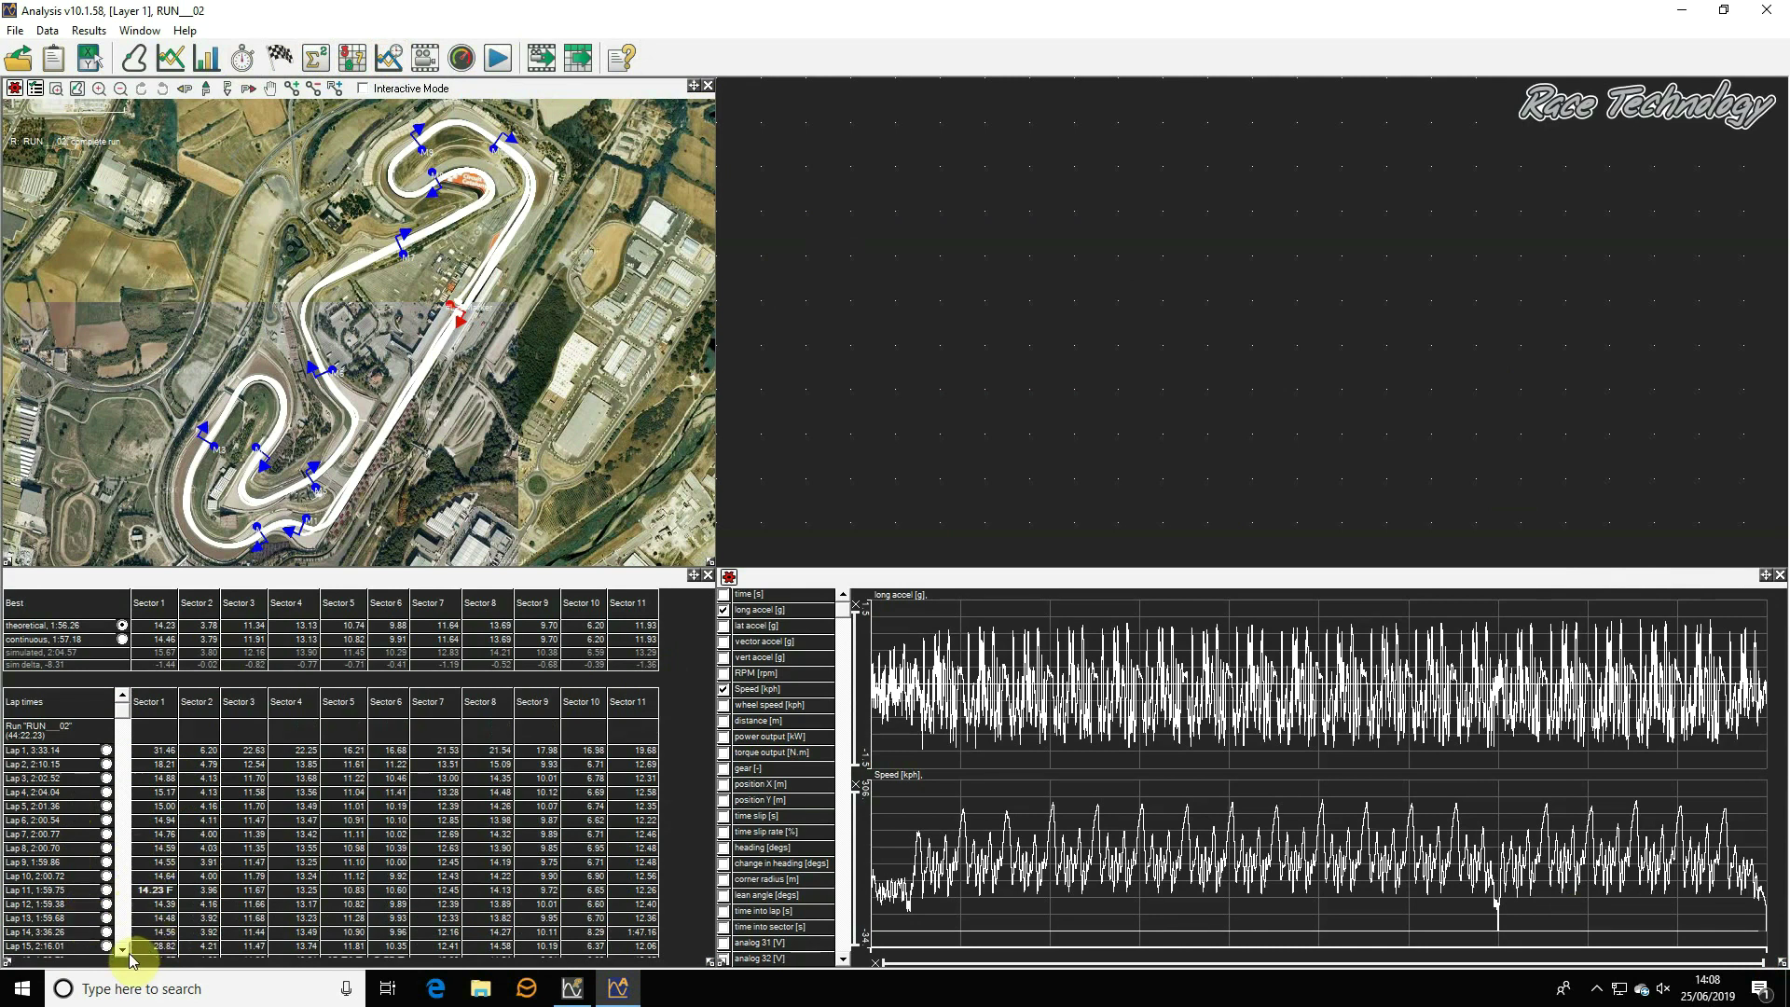
{"action": "scroll", "coordinate": [132, 947], "scroll_direction": "down", "scroll_amount": 1}
{"action": "left_click", "coordinate": [57, 920]}
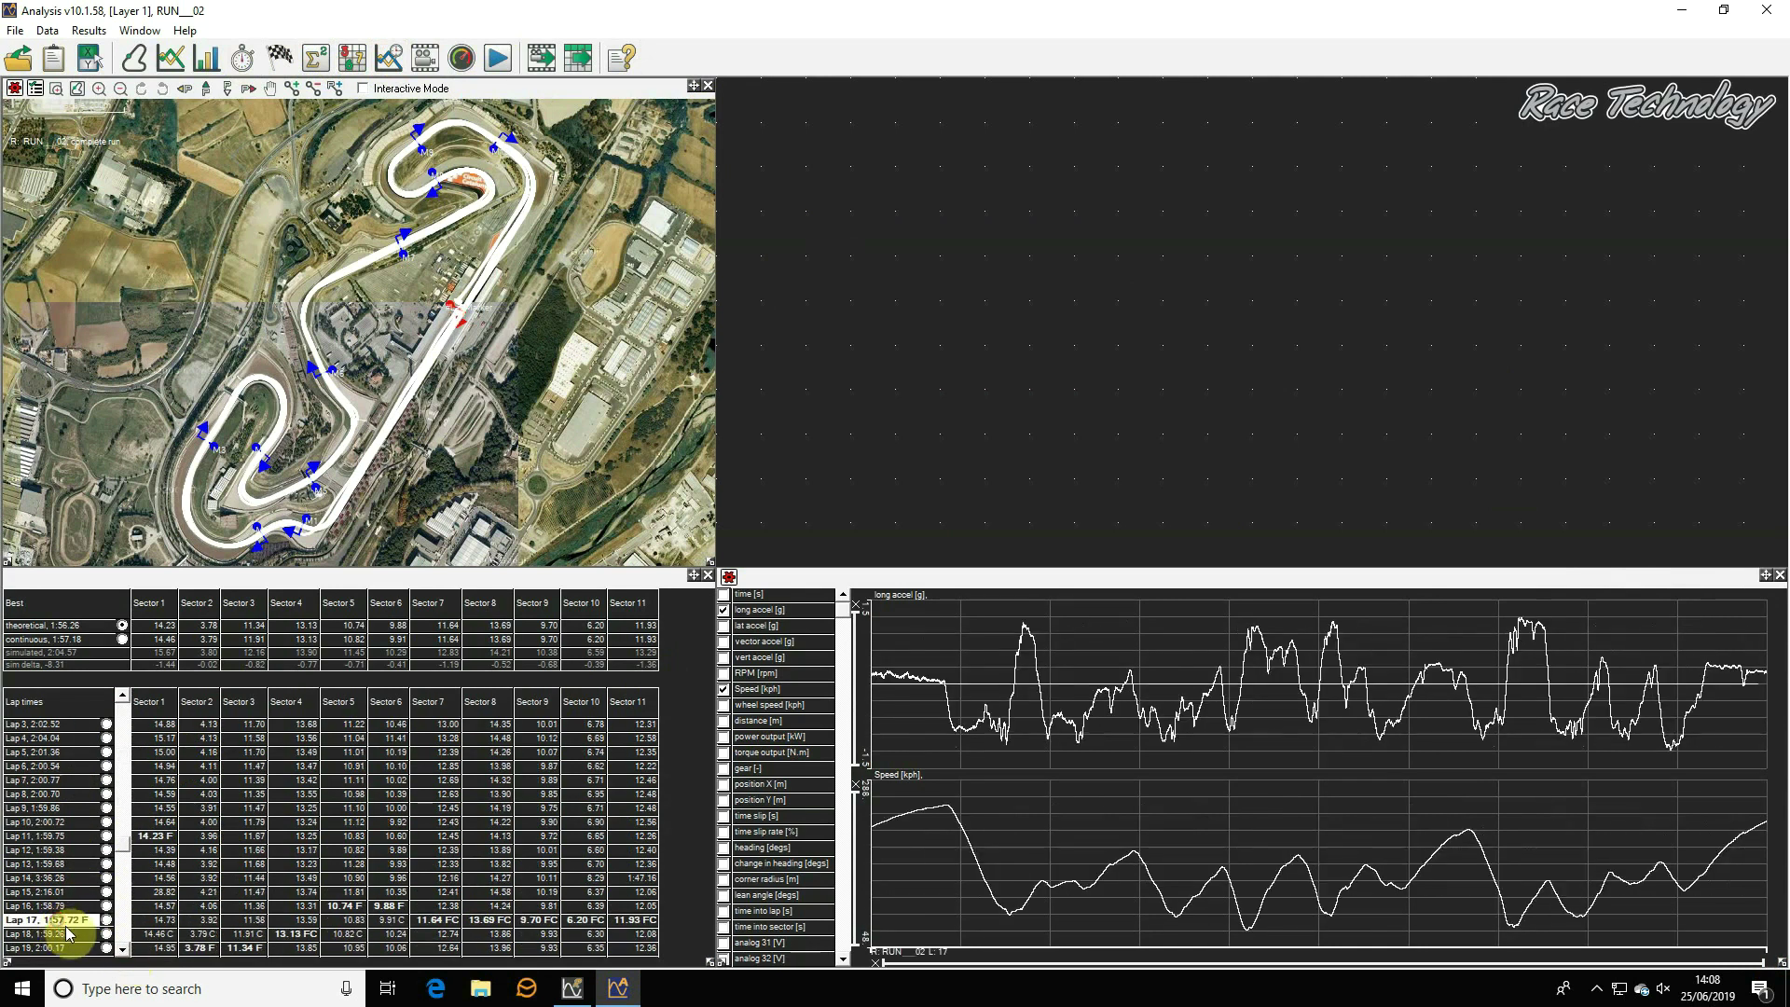
{"action": "left_click", "coordinate": [92, 903]}
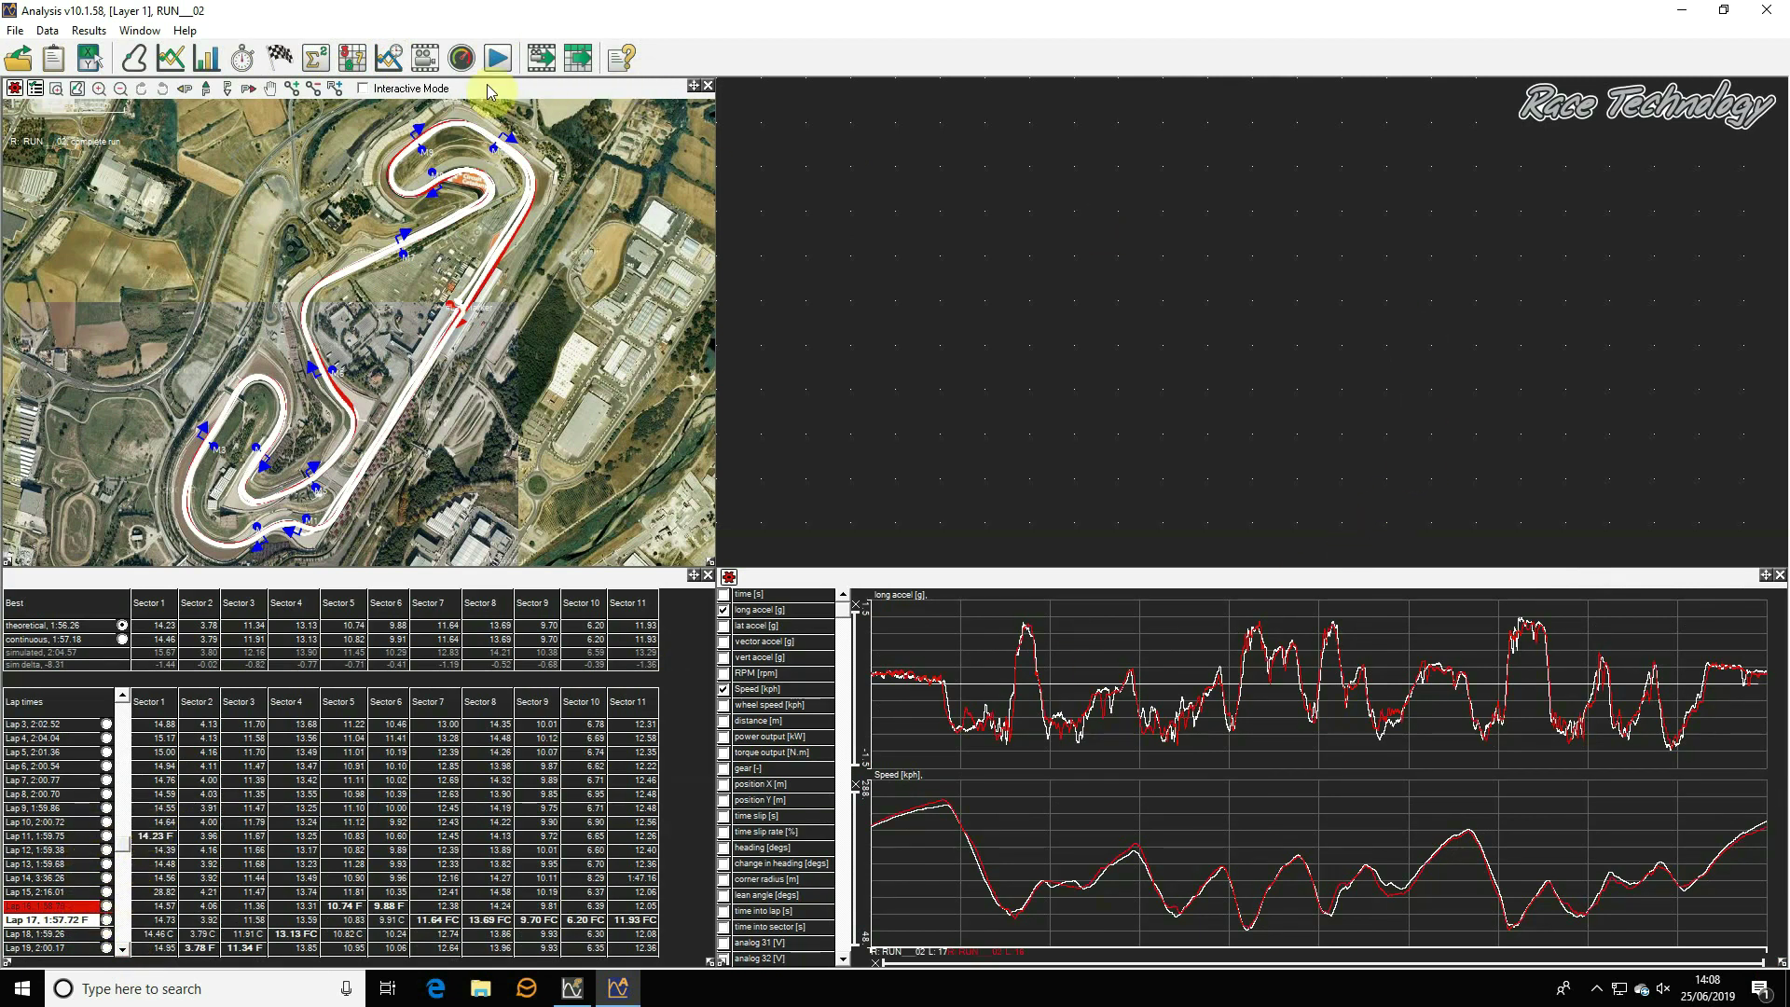
- Dock the in-car video at top right beside a smaller map and scrub the graphs through the lap
{"action": "left_click", "coordinate": [425, 58]}
{"action": "left_click_drag", "start_coordinate": [1454, 131], "coordinate": [1765, 85]}
{"action": "left_click_drag", "start_coordinate": [409, 384], "coordinate": [723, 563]}
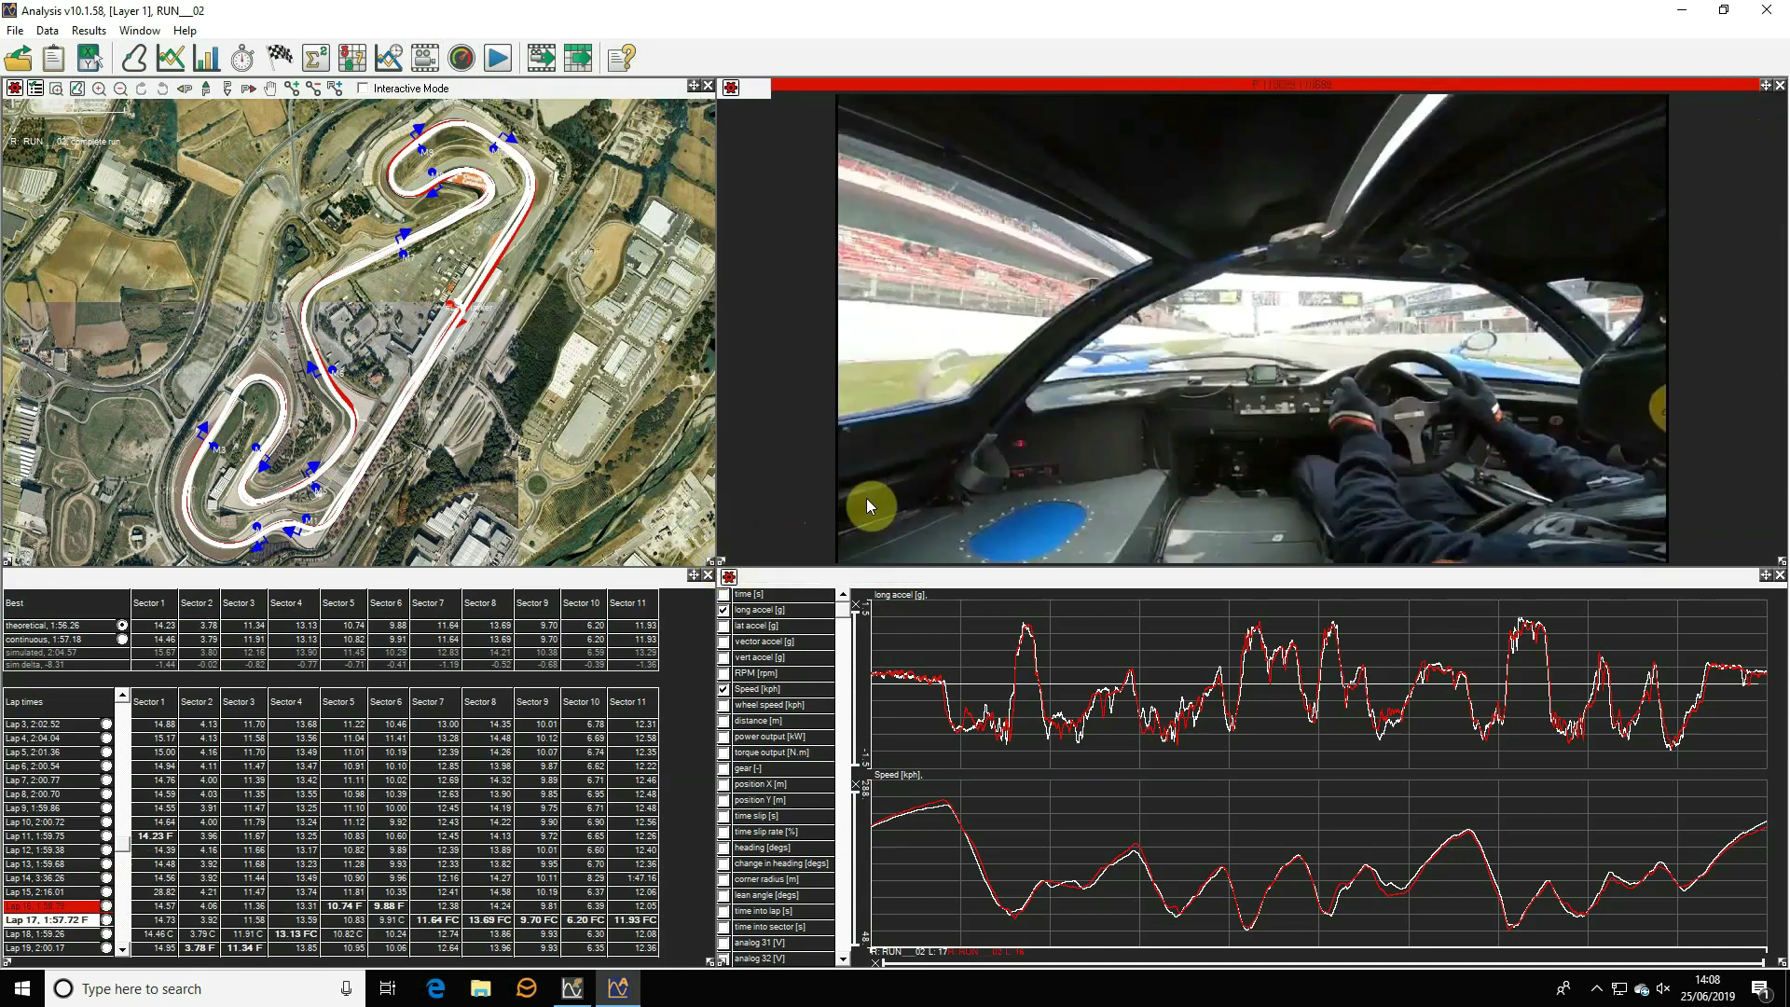
{"action": "left_click", "coordinate": [951, 730]}
{"action": "left_click_drag", "start_coordinate": [952, 732], "coordinate": [1222, 743]}
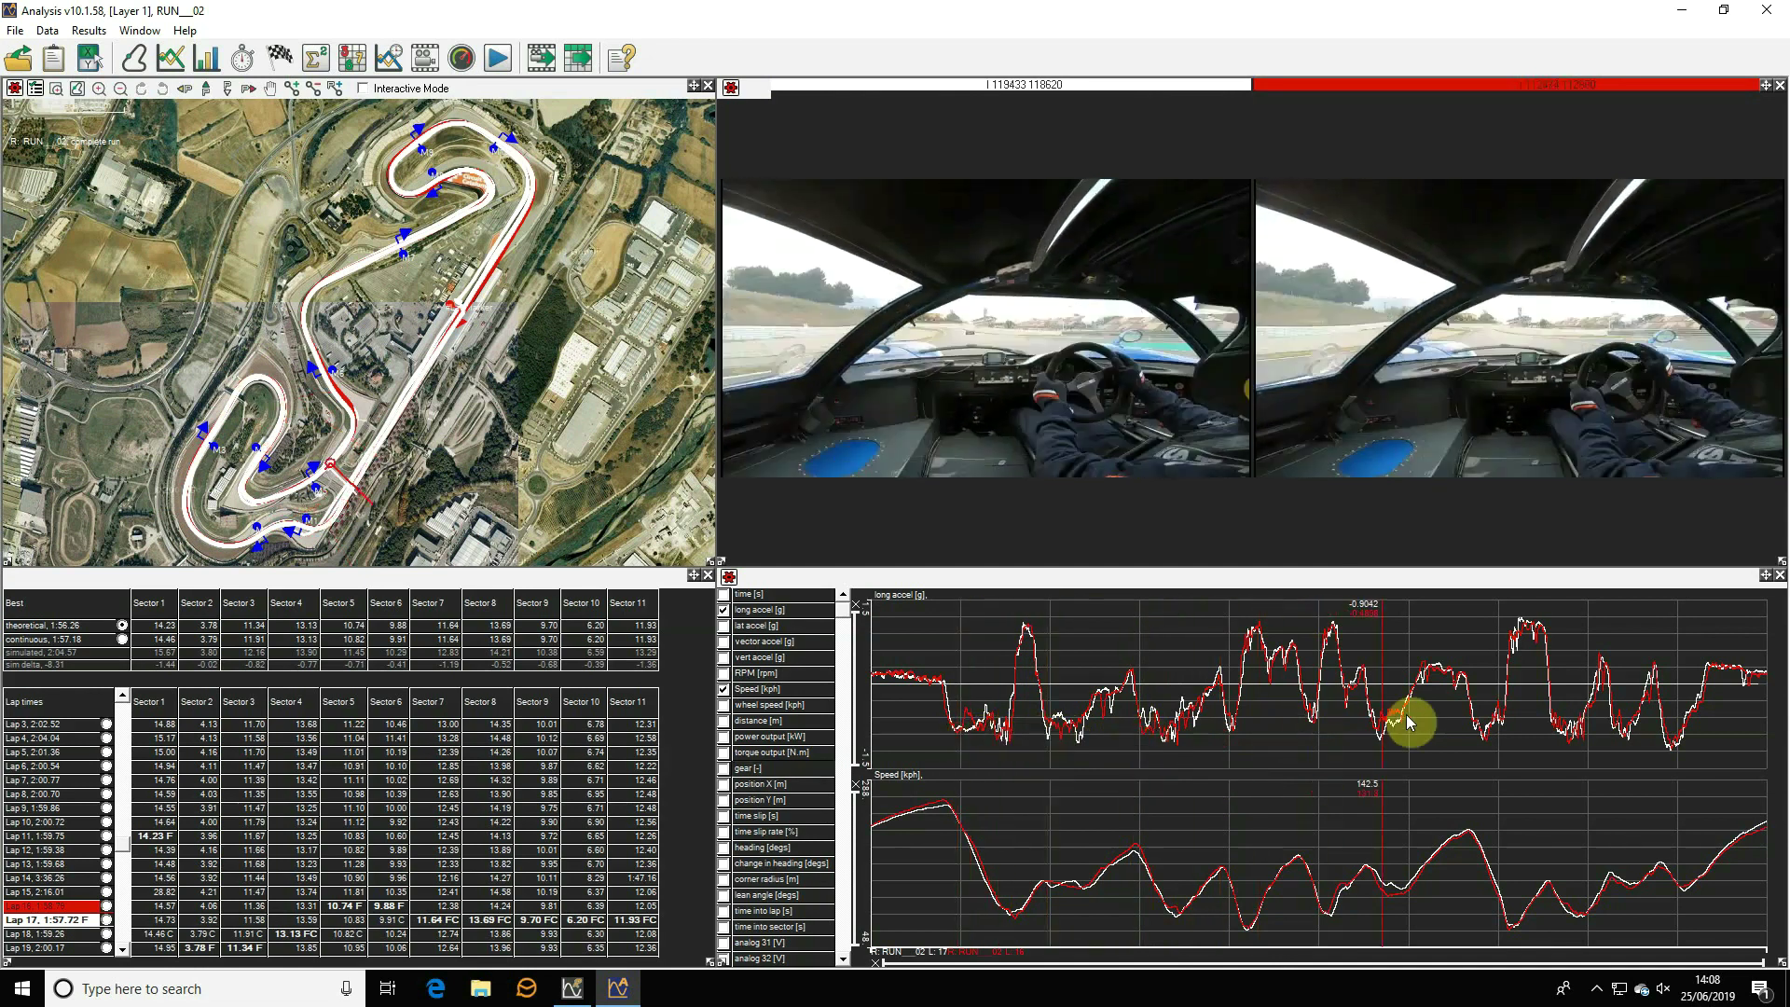
{"action": "mouse_move", "coordinate": [1407, 723]}
{"action": "left_mouse_down"}
{"action": "mouse_move", "coordinate": [1423, 724]}
{"action": "mouse_move", "coordinate": [1079, 731]}
{"action": "mouse_move", "coordinate": [1276, 733]}
{"action": "left_mouse_up"}
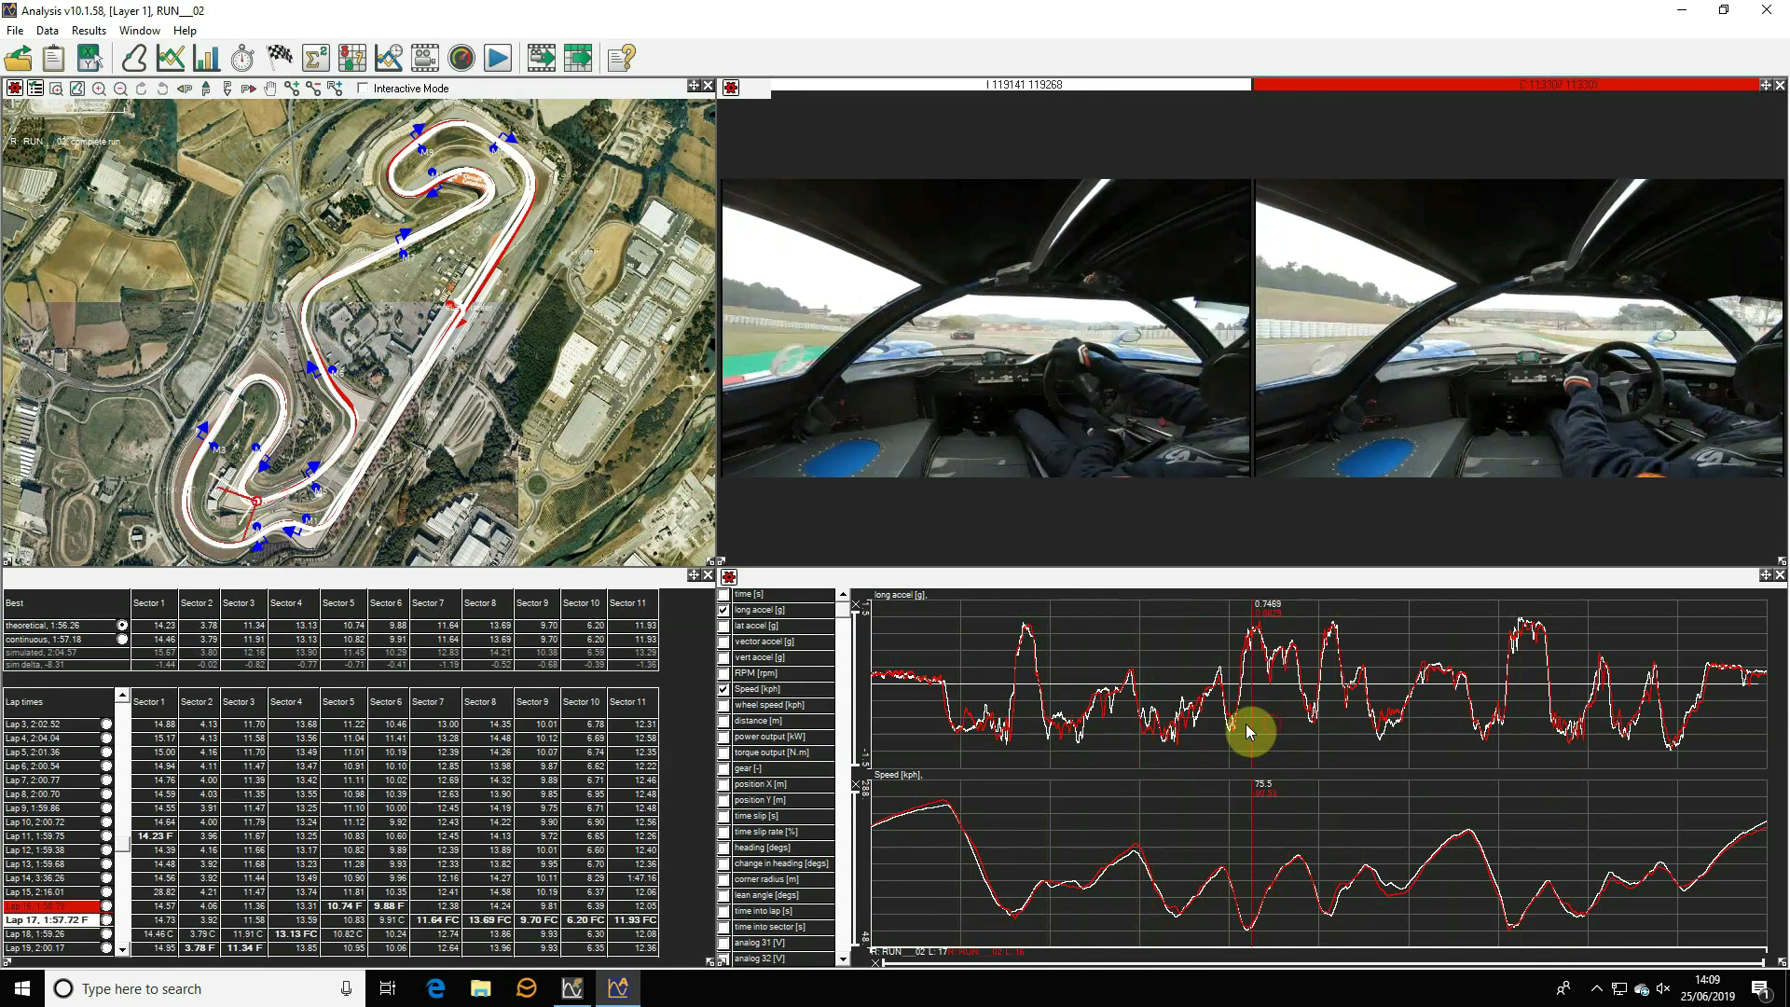
- Add Laps 15, 14 and 13 to the lap comparison
{"action": "left_click", "coordinate": [1139, 731]}
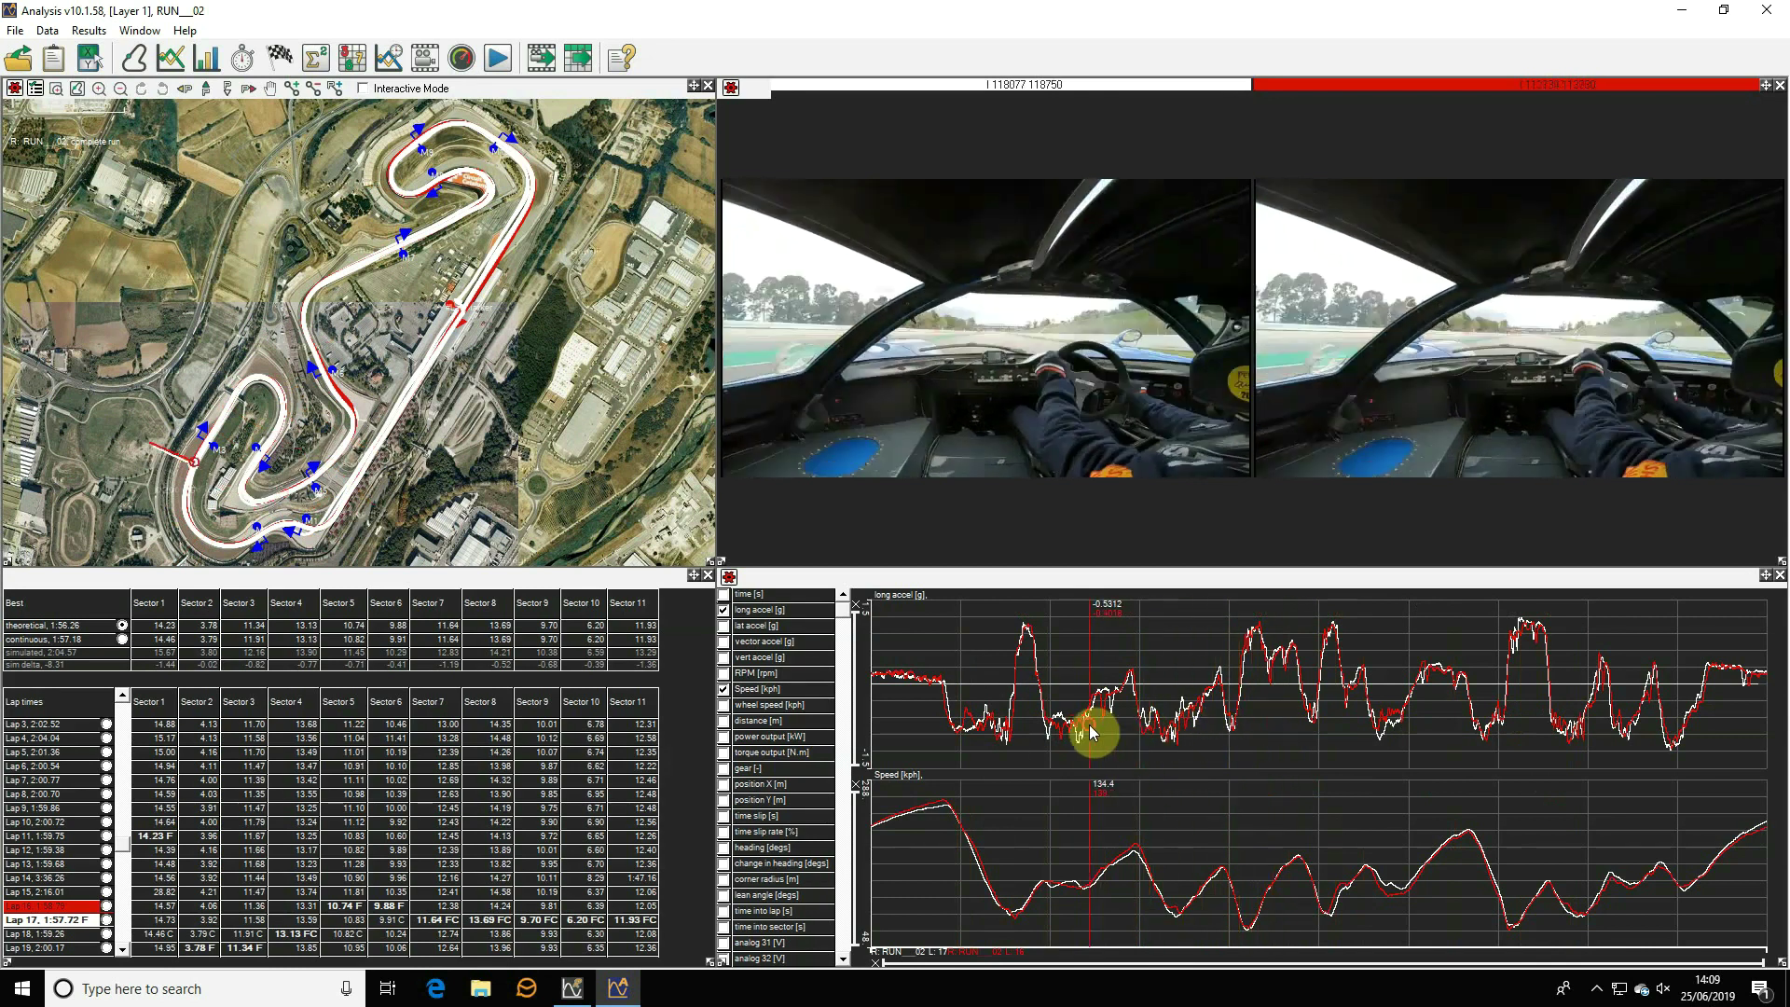
{"action": "left_click", "coordinate": [56, 891], "text": "ctrl"}
{"action": "left_click", "coordinate": [56, 877], "text": "ctrl"}
{"action": "left_click", "coordinate": [56, 864], "text": "ctrl"}
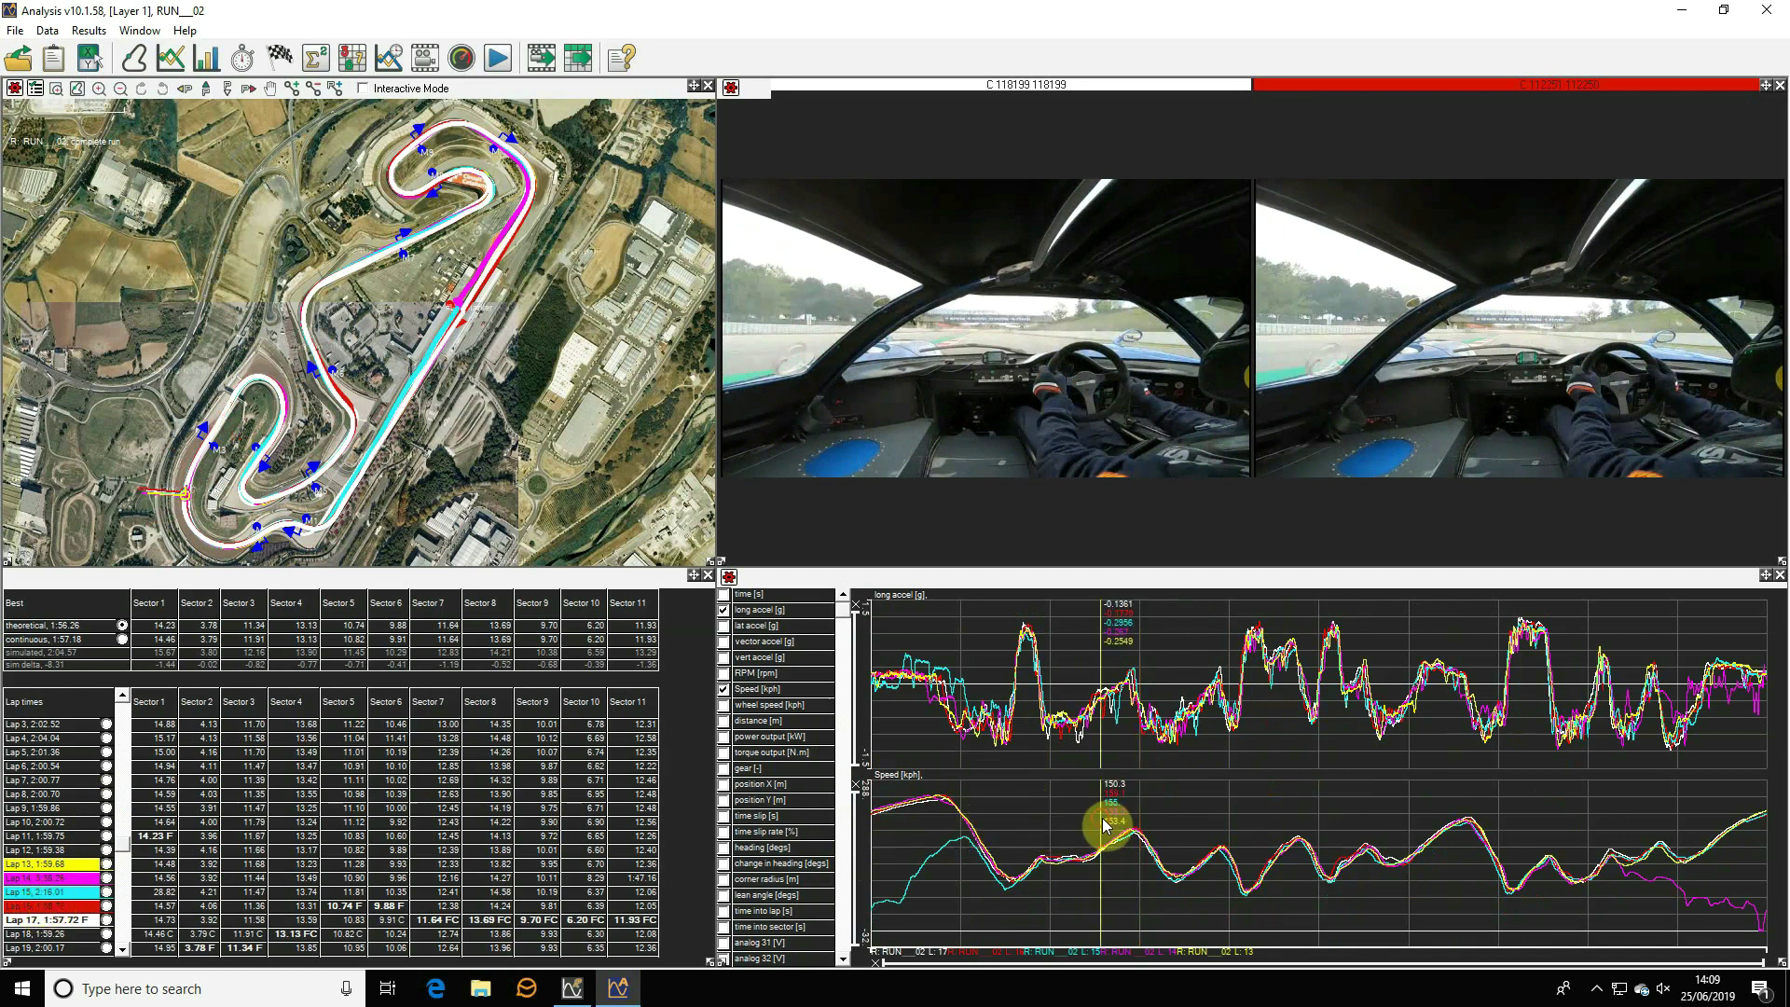
- Narrow the track map pane, scrub through the lap, and remove Laps 13 and 15
{"action": "left_click_drag", "start_coordinate": [1138, 827], "coordinate": [1299, 803]}
{"action": "left_click_drag", "start_coordinate": [713, 562], "coordinate": [410, 559]}
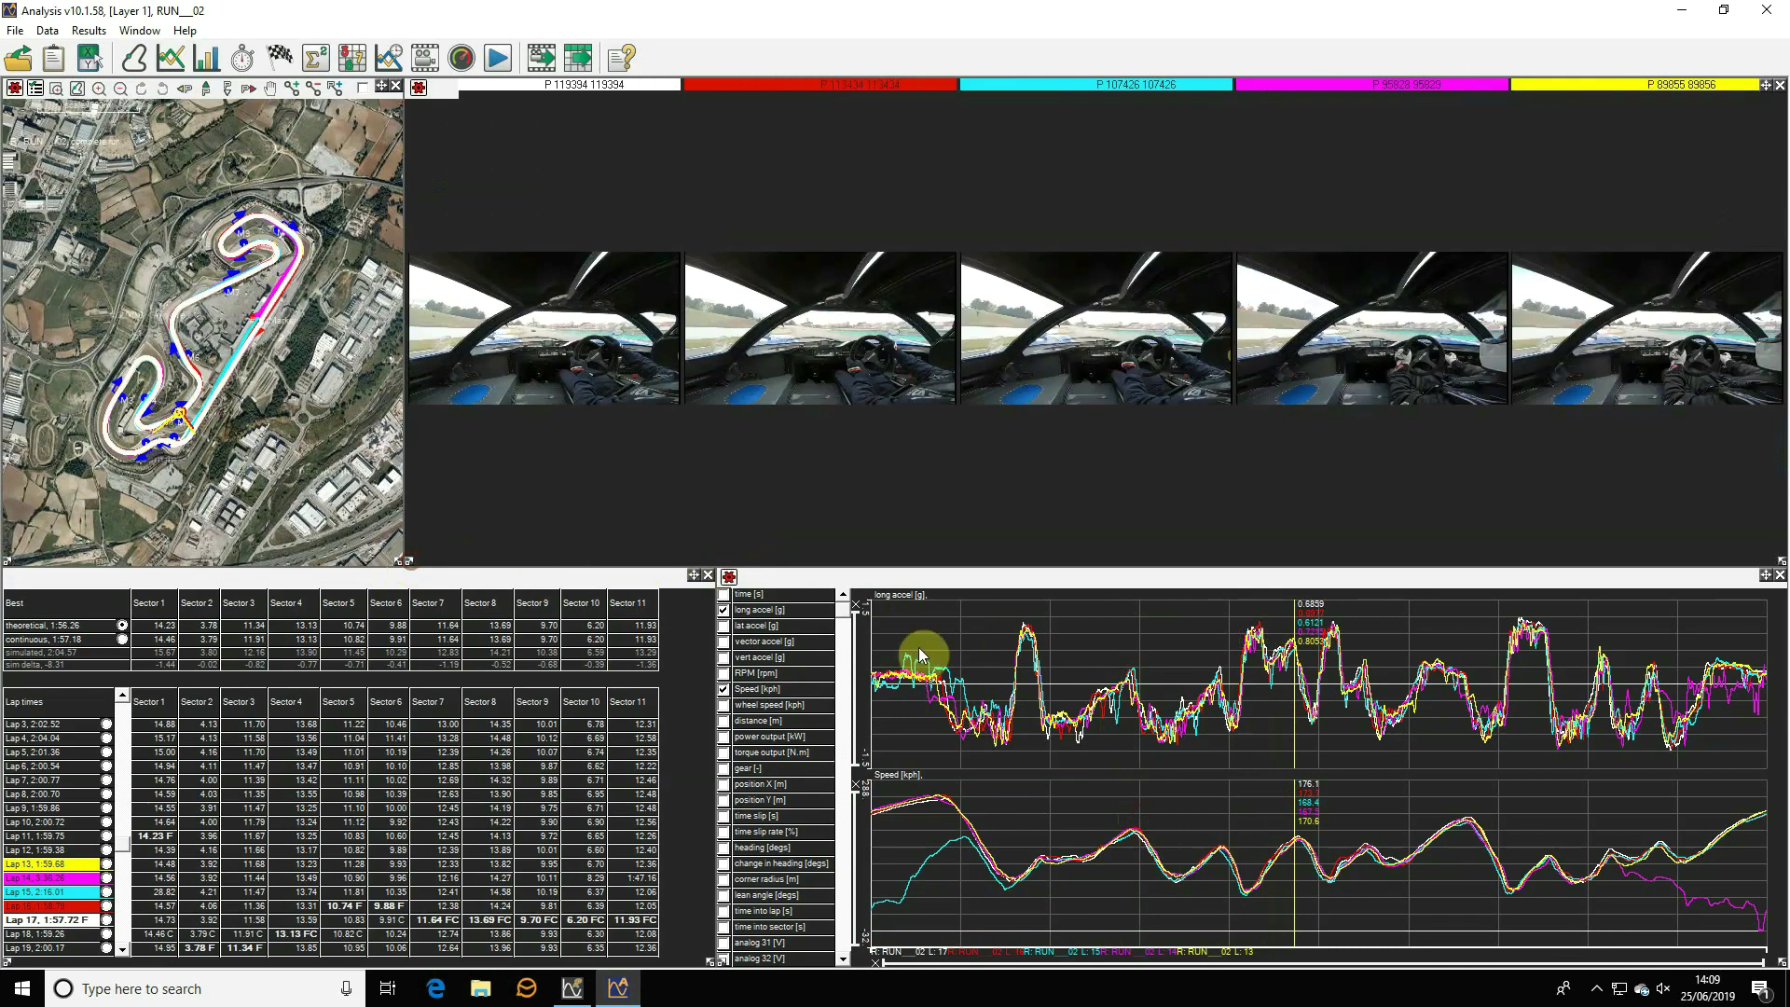
{"action": "left_click_drag", "start_coordinate": [915, 651], "coordinate": [1395, 691]}
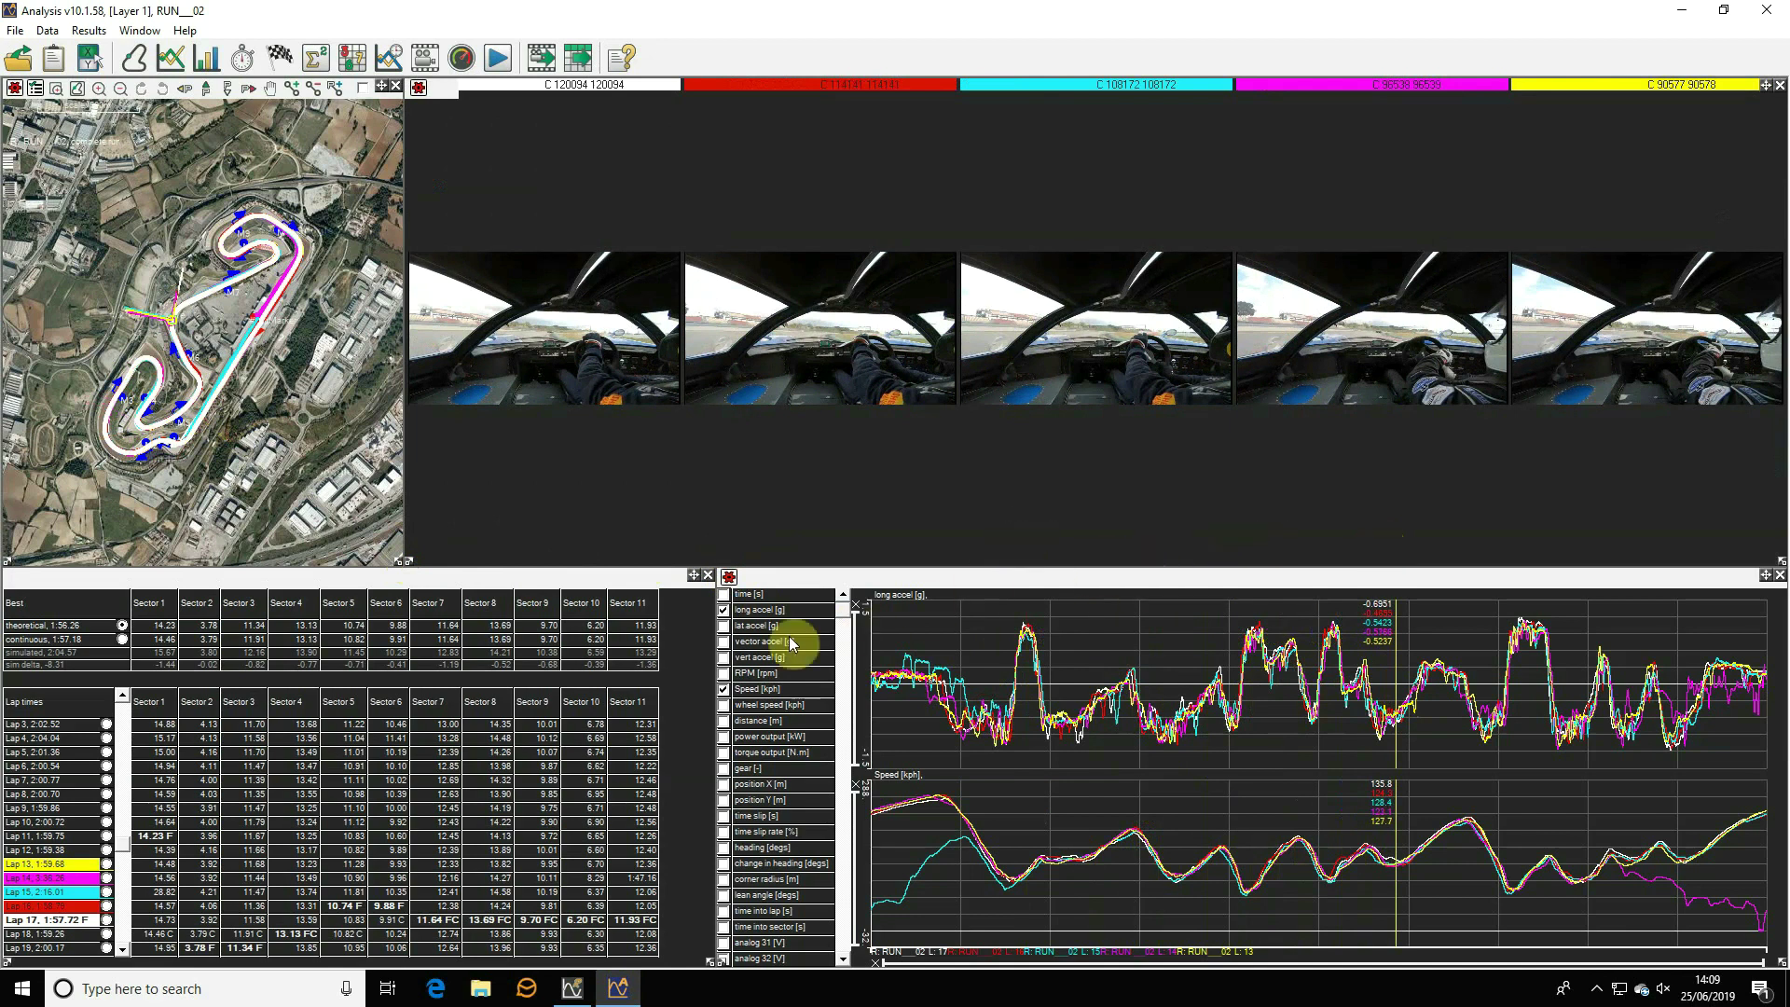
{"action": "left_click", "coordinate": [74, 882]}
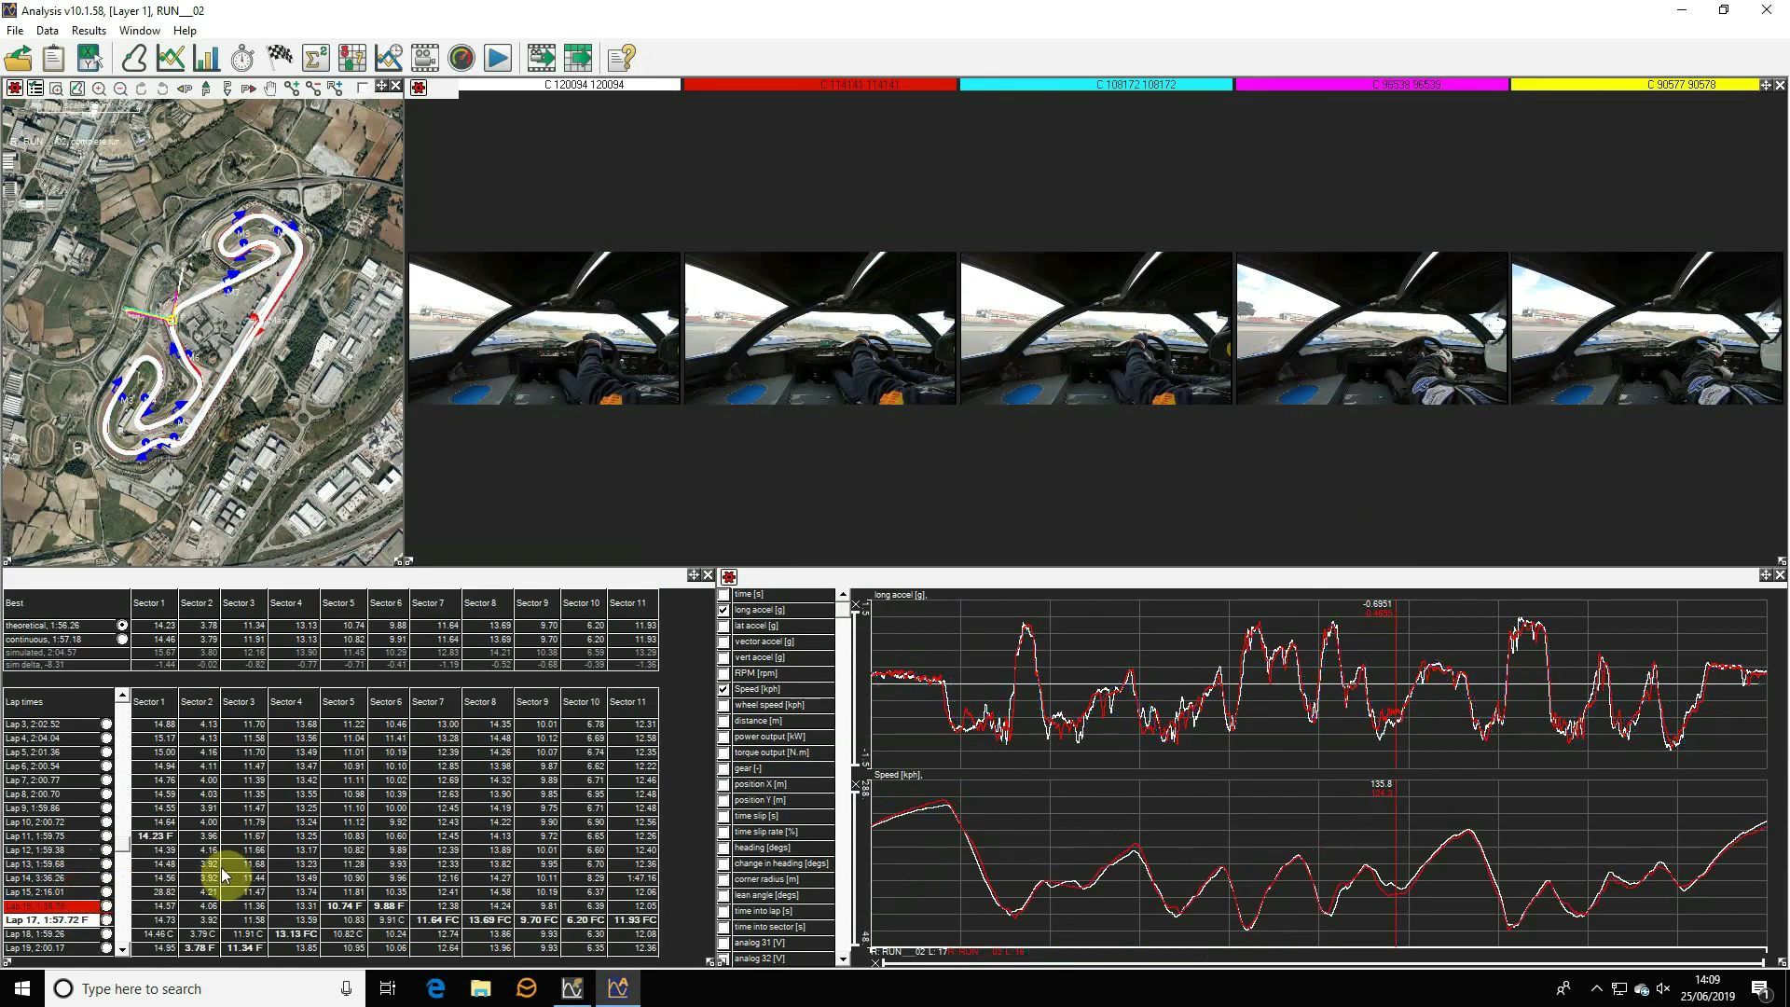
- Remove Lap 14, place the multi-run playback controls under the map, and start synced playback
{"action": "left_click", "coordinate": [978, 825]}
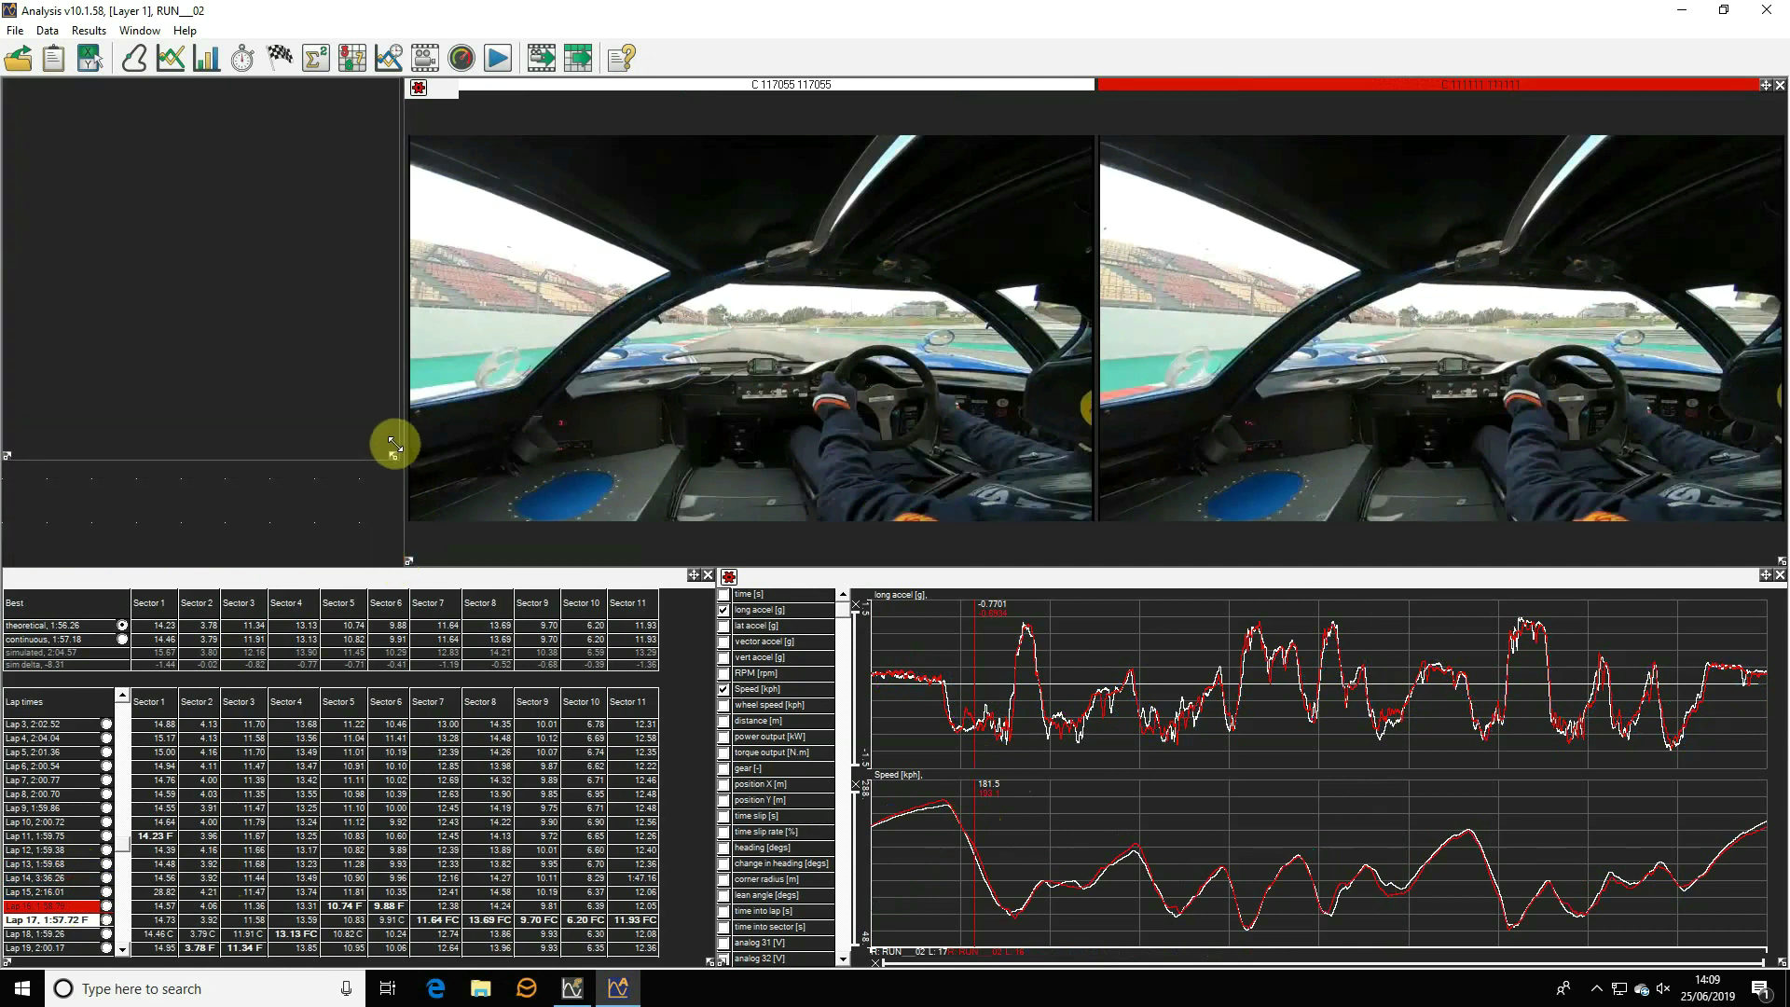
{"action": "left_click_drag", "start_coordinate": [399, 431], "coordinate": [399, 422]}
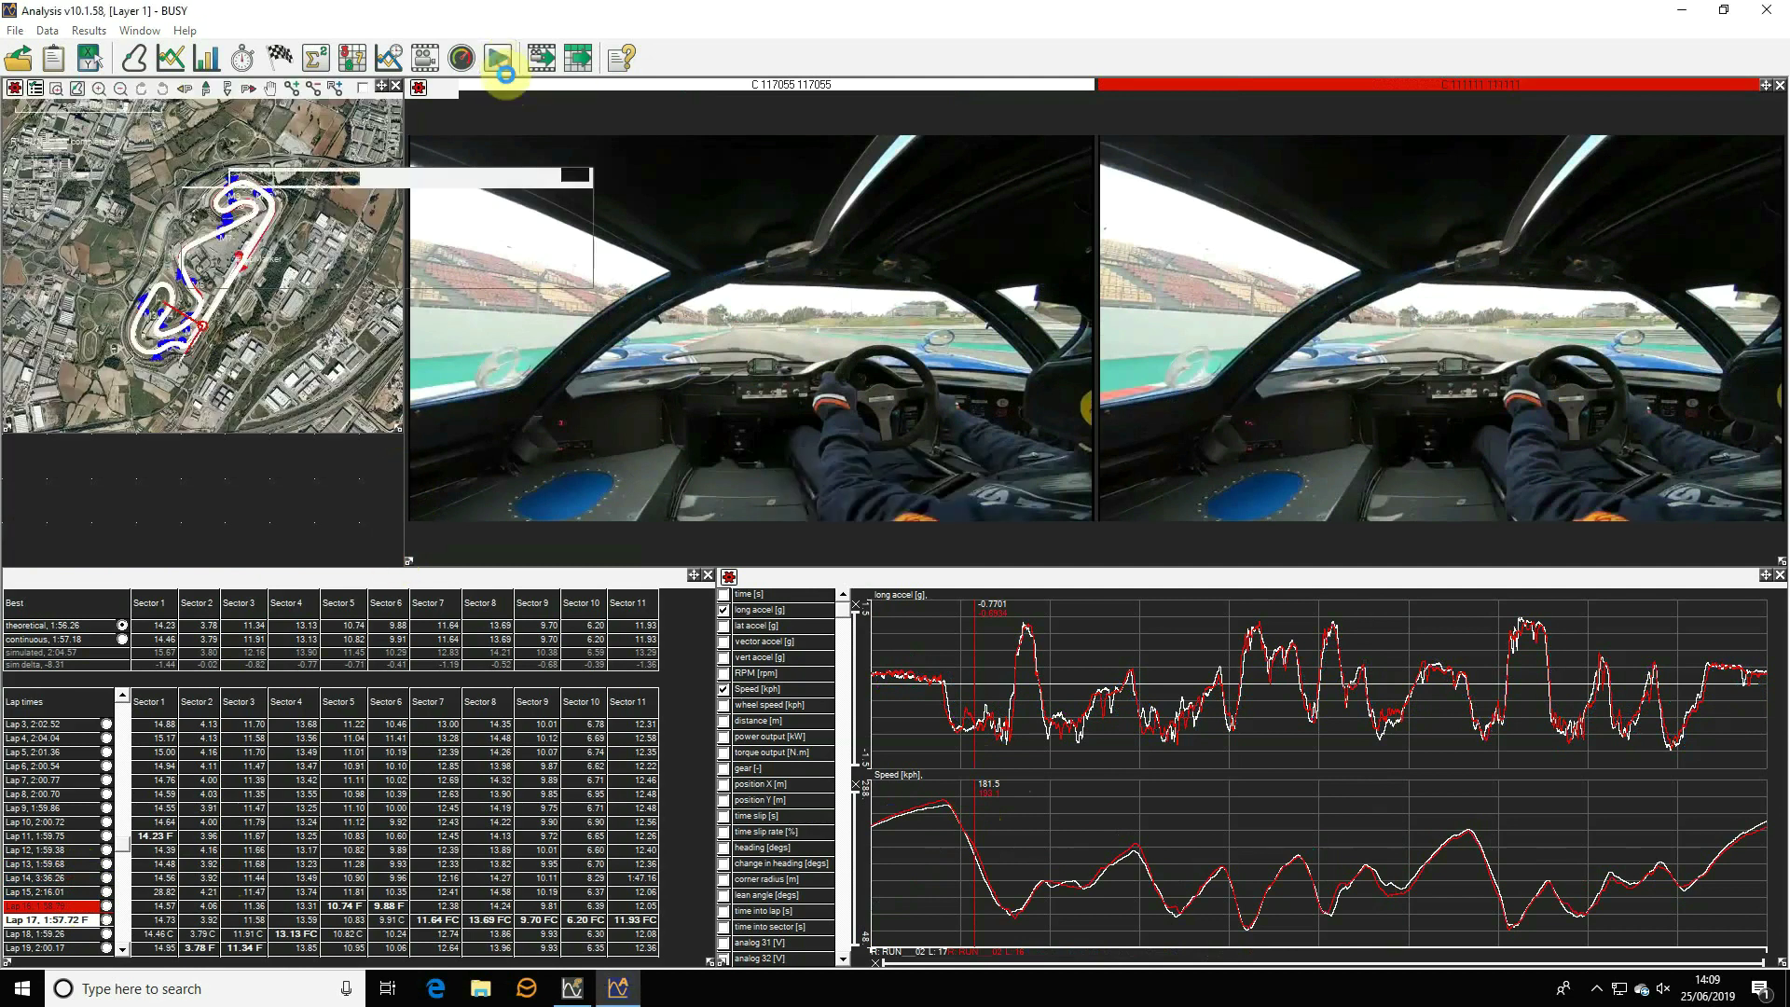
{"action": "left_click", "coordinate": [240, 180]}
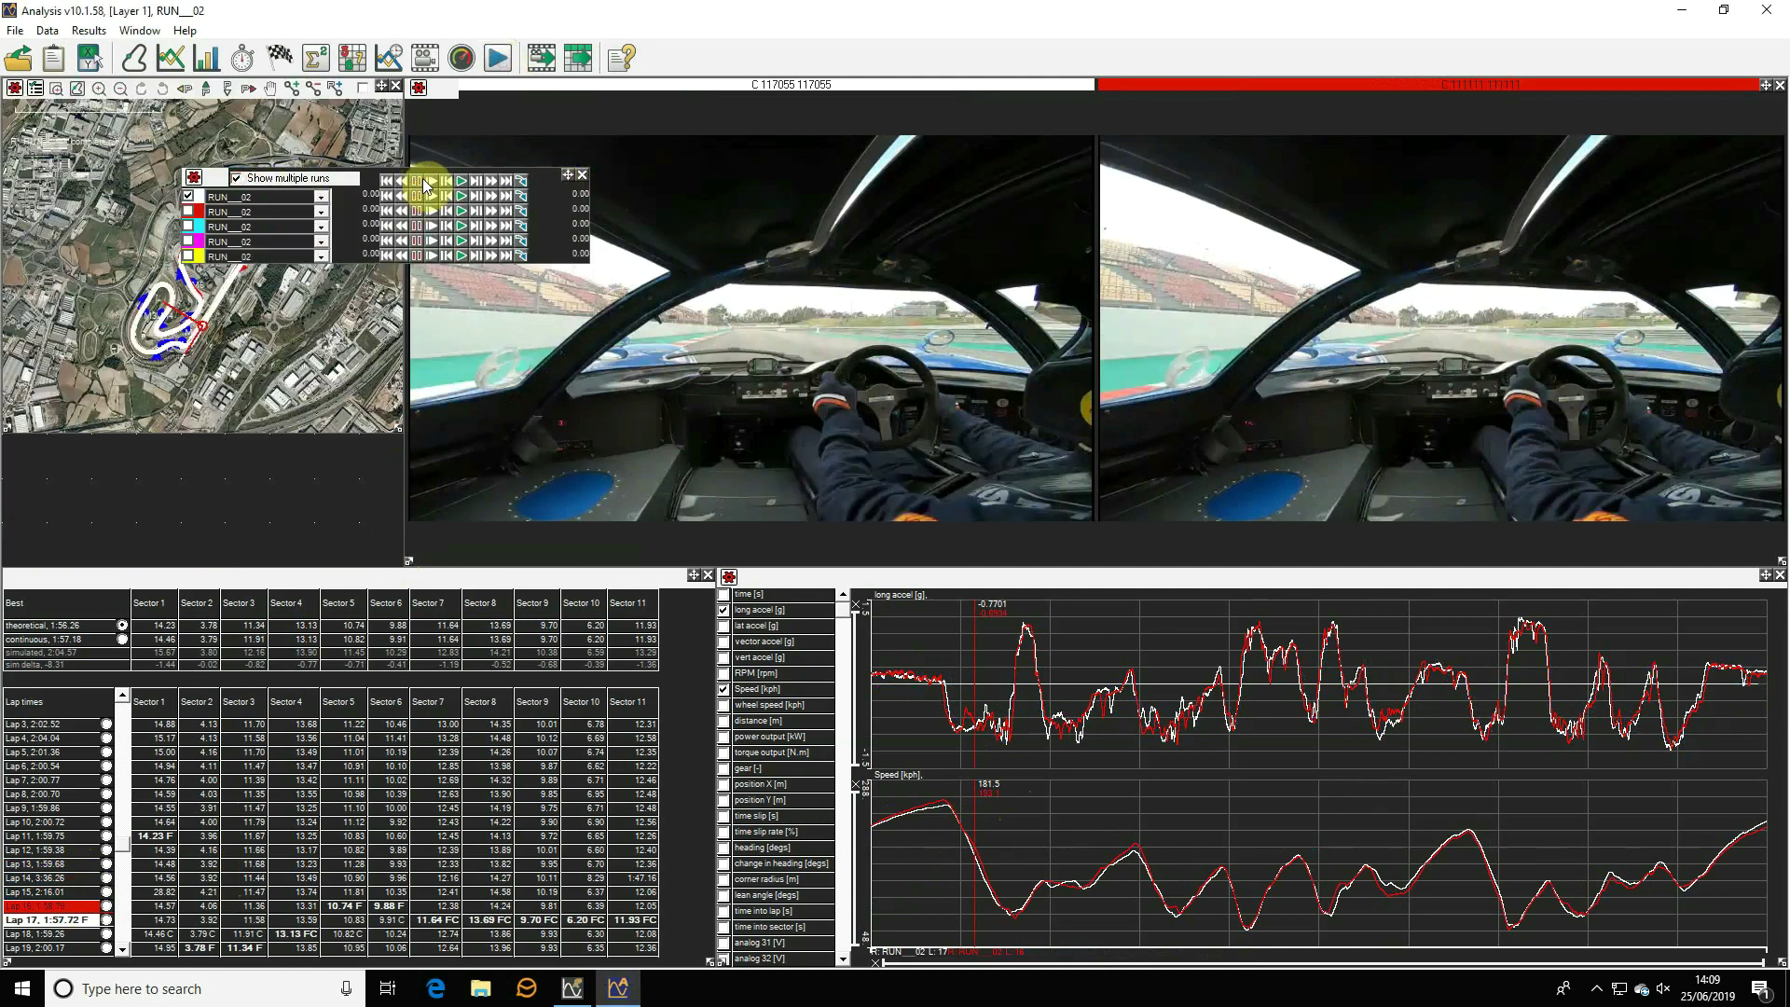
{"action": "left_click_drag", "start_coordinate": [567, 175], "coordinate": [399, 470]}
{"action": "mouse_move", "coordinate": [947, 740]}
{"action": "left_mouse_down"}
{"action": "mouse_move", "coordinate": [1008, 741]}
{"action": "mouse_move", "coordinate": [984, 741]}
{"action": "left_mouse_up"}
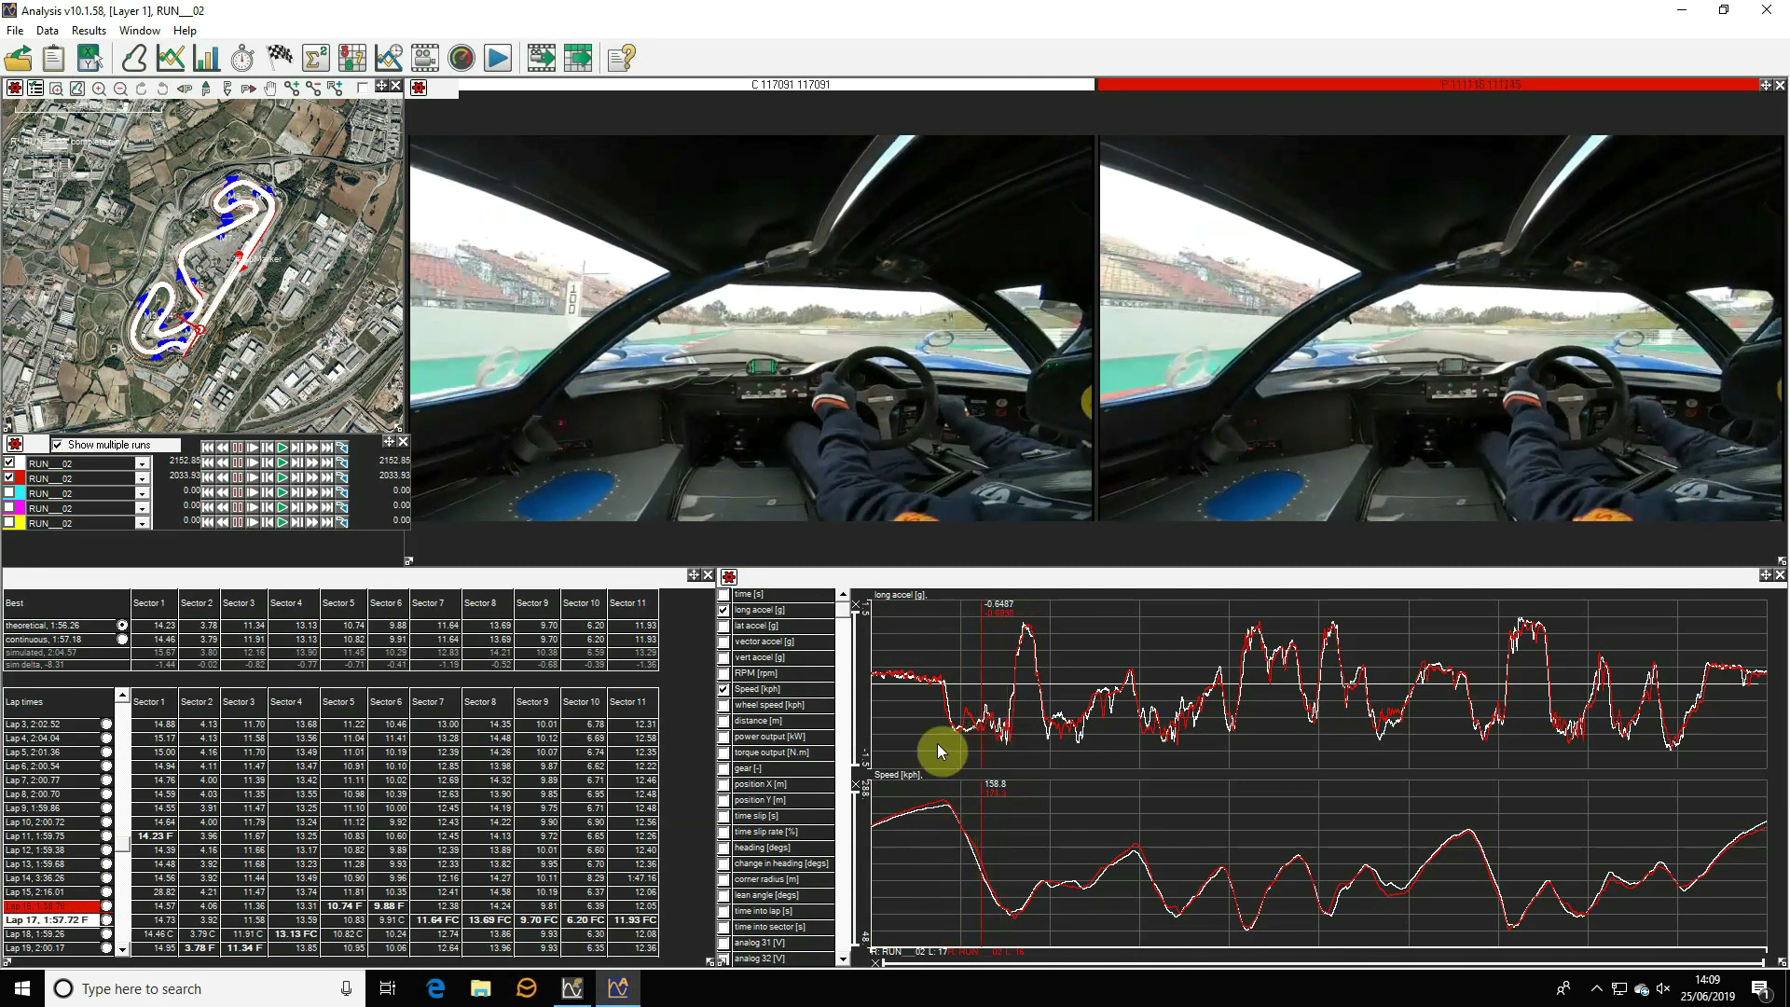
{"action": "left_click", "coordinate": [283, 451]}
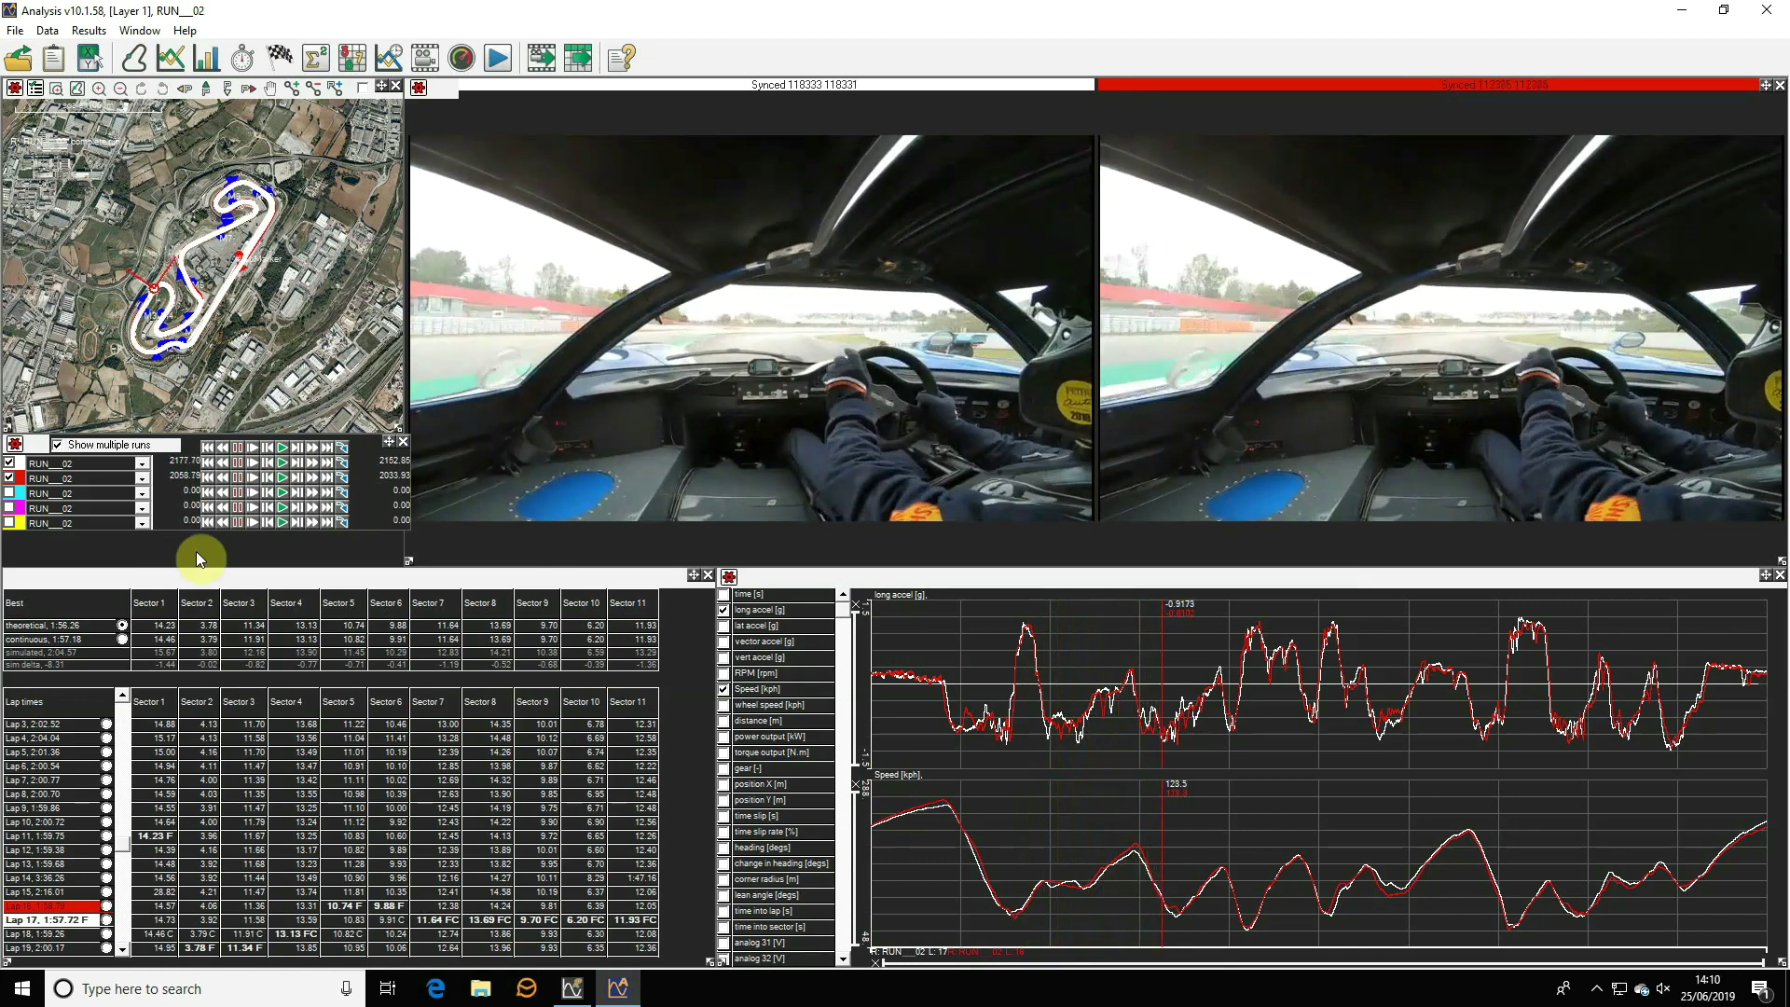
- Pause, drop the second run, zoom the map and compare Lap 10's Sector 4 to the reference
{"action": "left_click", "coordinate": [237, 449]}
{"action": "left_click_drag", "start_coordinate": [1061, 752], "coordinate": [1317, 772]}
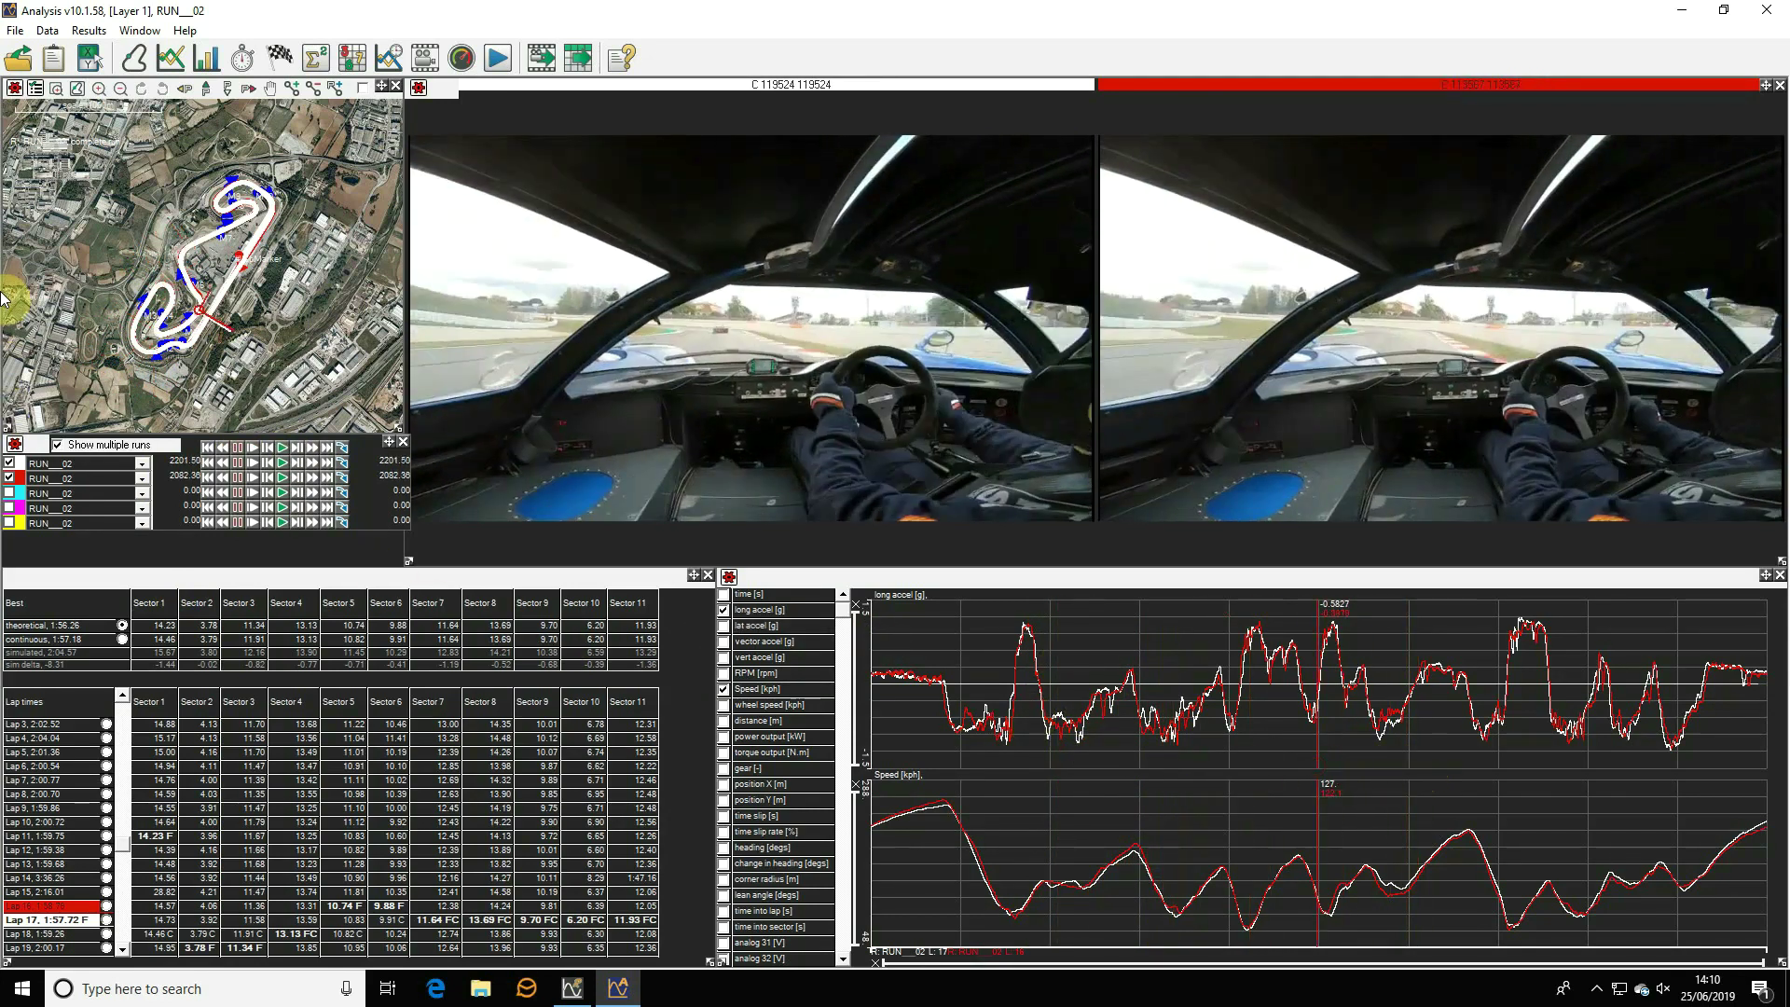
{"action": "left_click", "coordinate": [204, 288]}
{"action": "left_click", "coordinate": [361, 88]}
{"action": "left_click", "coordinate": [292, 823]}
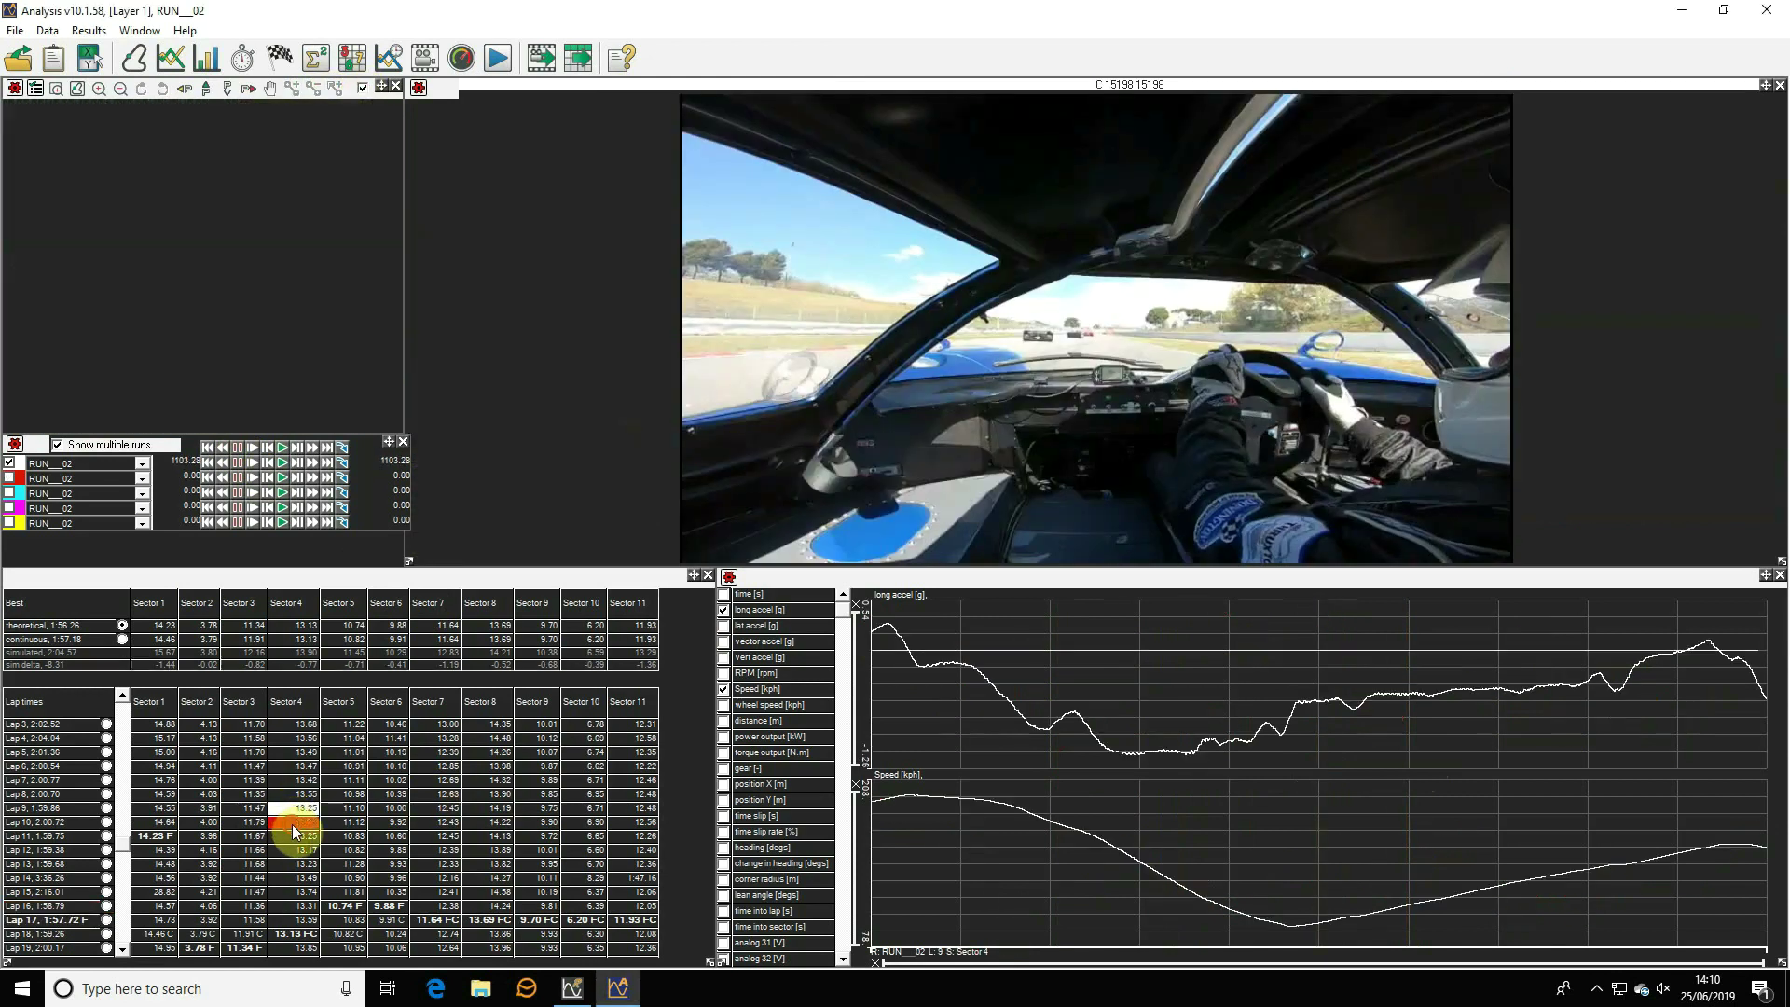
{"action": "mouse_move", "coordinate": [1031, 725]}
{"action": "left_mouse_down"}
{"action": "mouse_move", "coordinate": [972, 734]}
{"action": "mouse_move", "coordinate": [1093, 730]}
{"action": "left_mouse_up"}
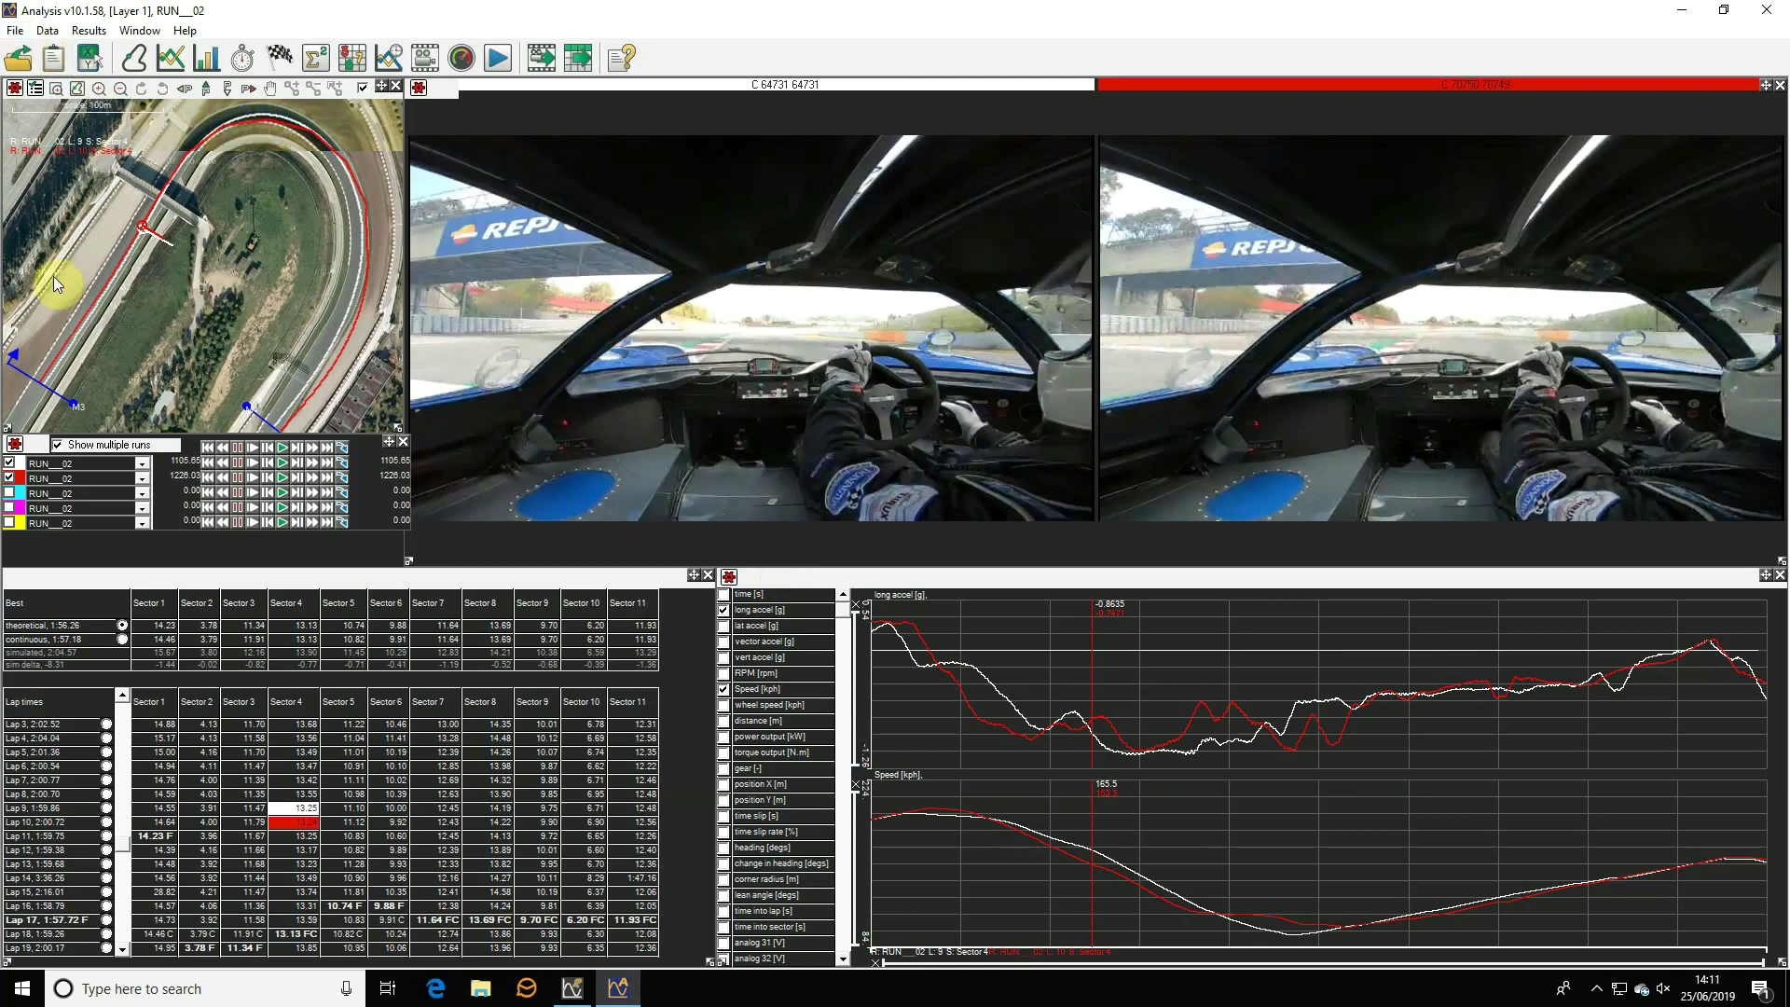
- Select the whole of Lap 17 and begin exporting it as a video
{"action": "left_click", "coordinate": [67, 923]}
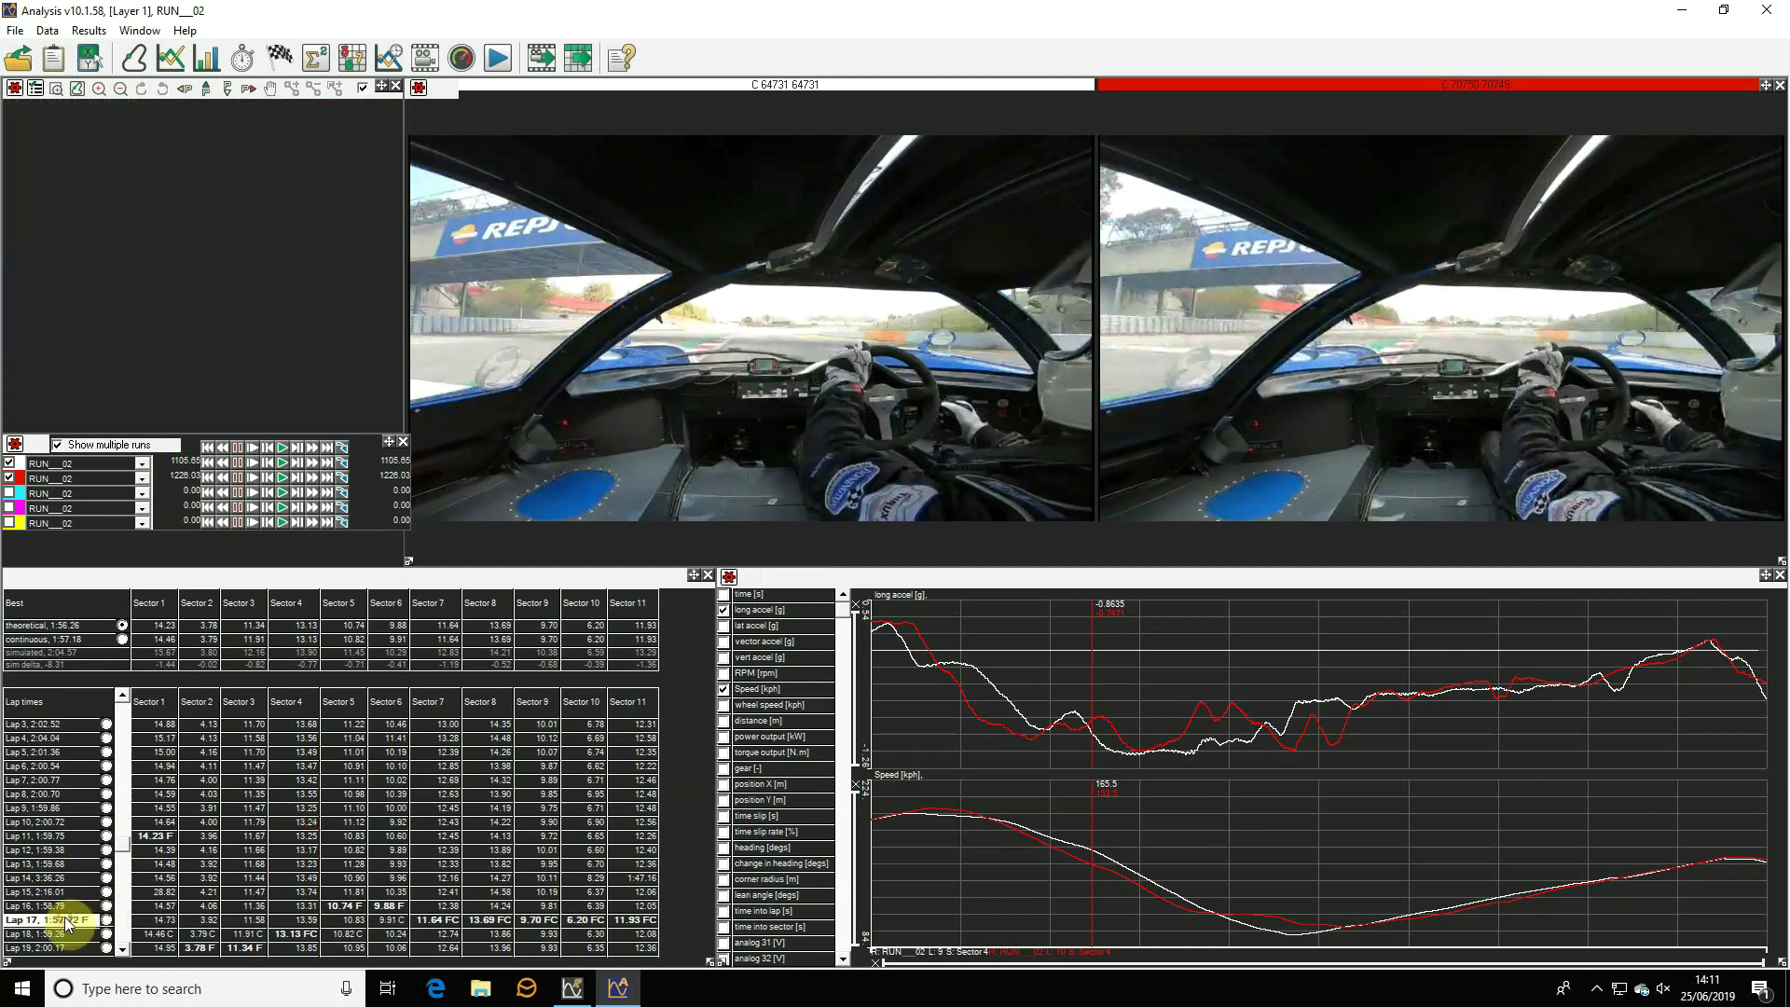
{"action": "left_click", "coordinate": [16, 33]}
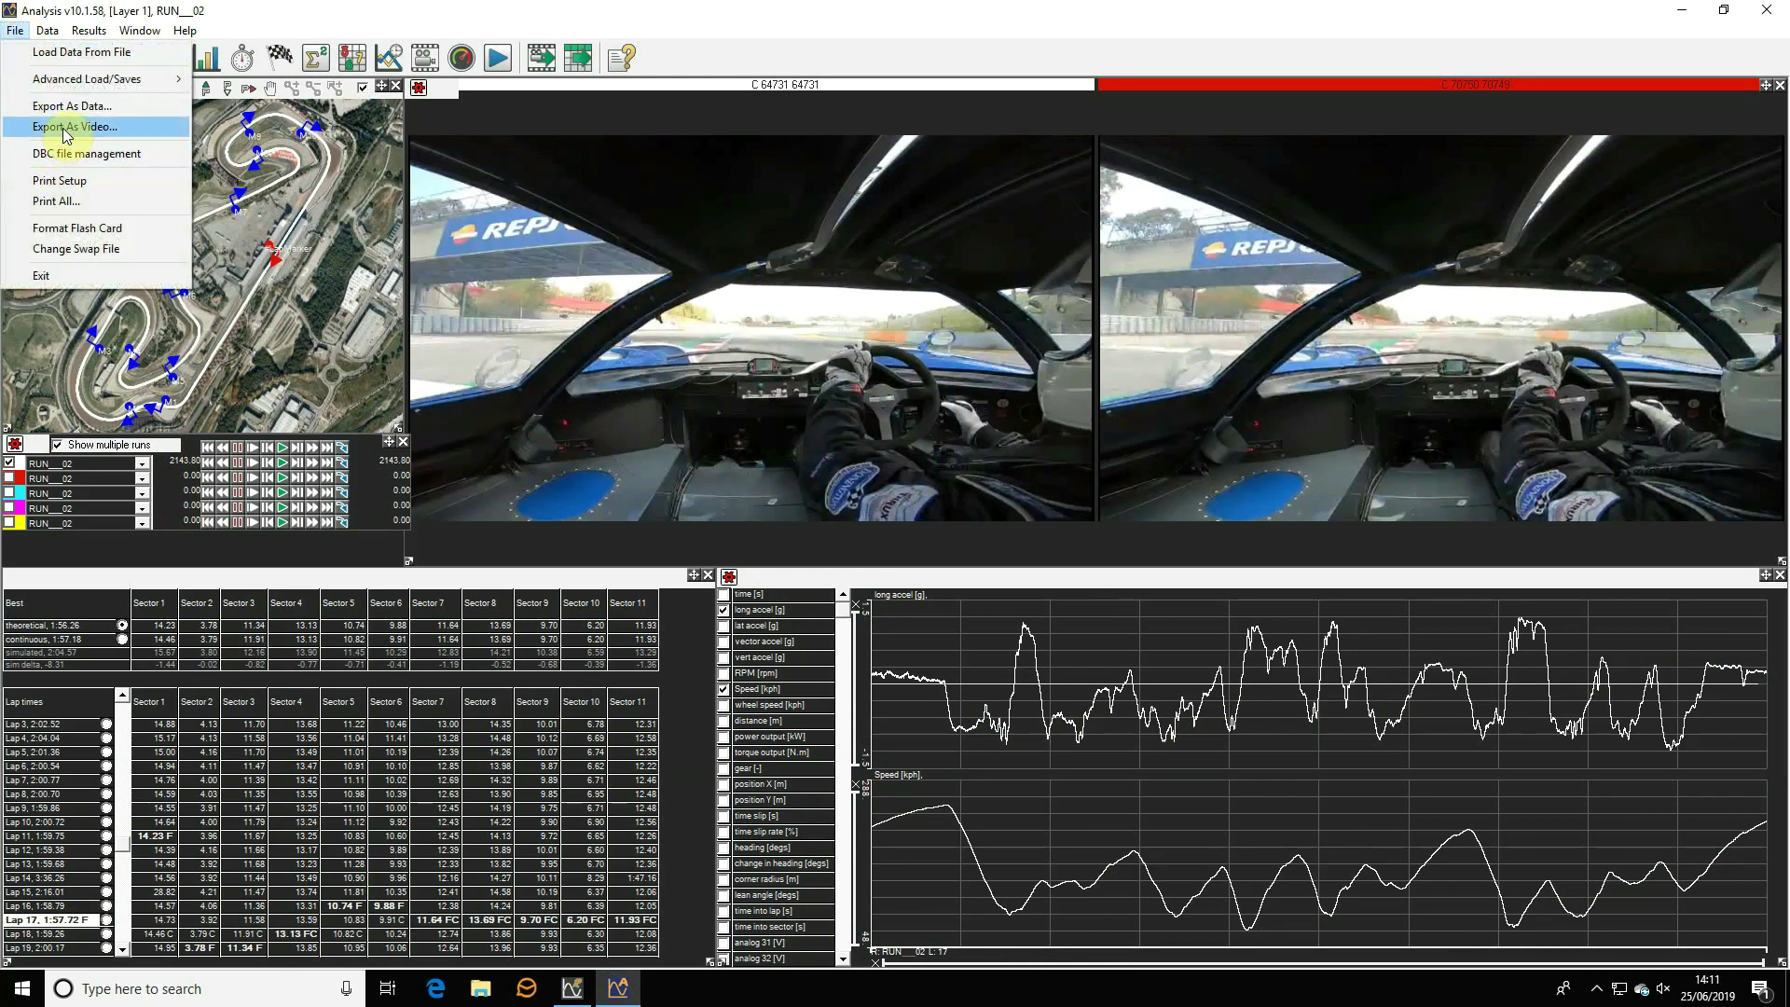
{"action": "left_click", "coordinate": [58, 128]}
{"action": "left_click", "coordinate": [555, 238]}
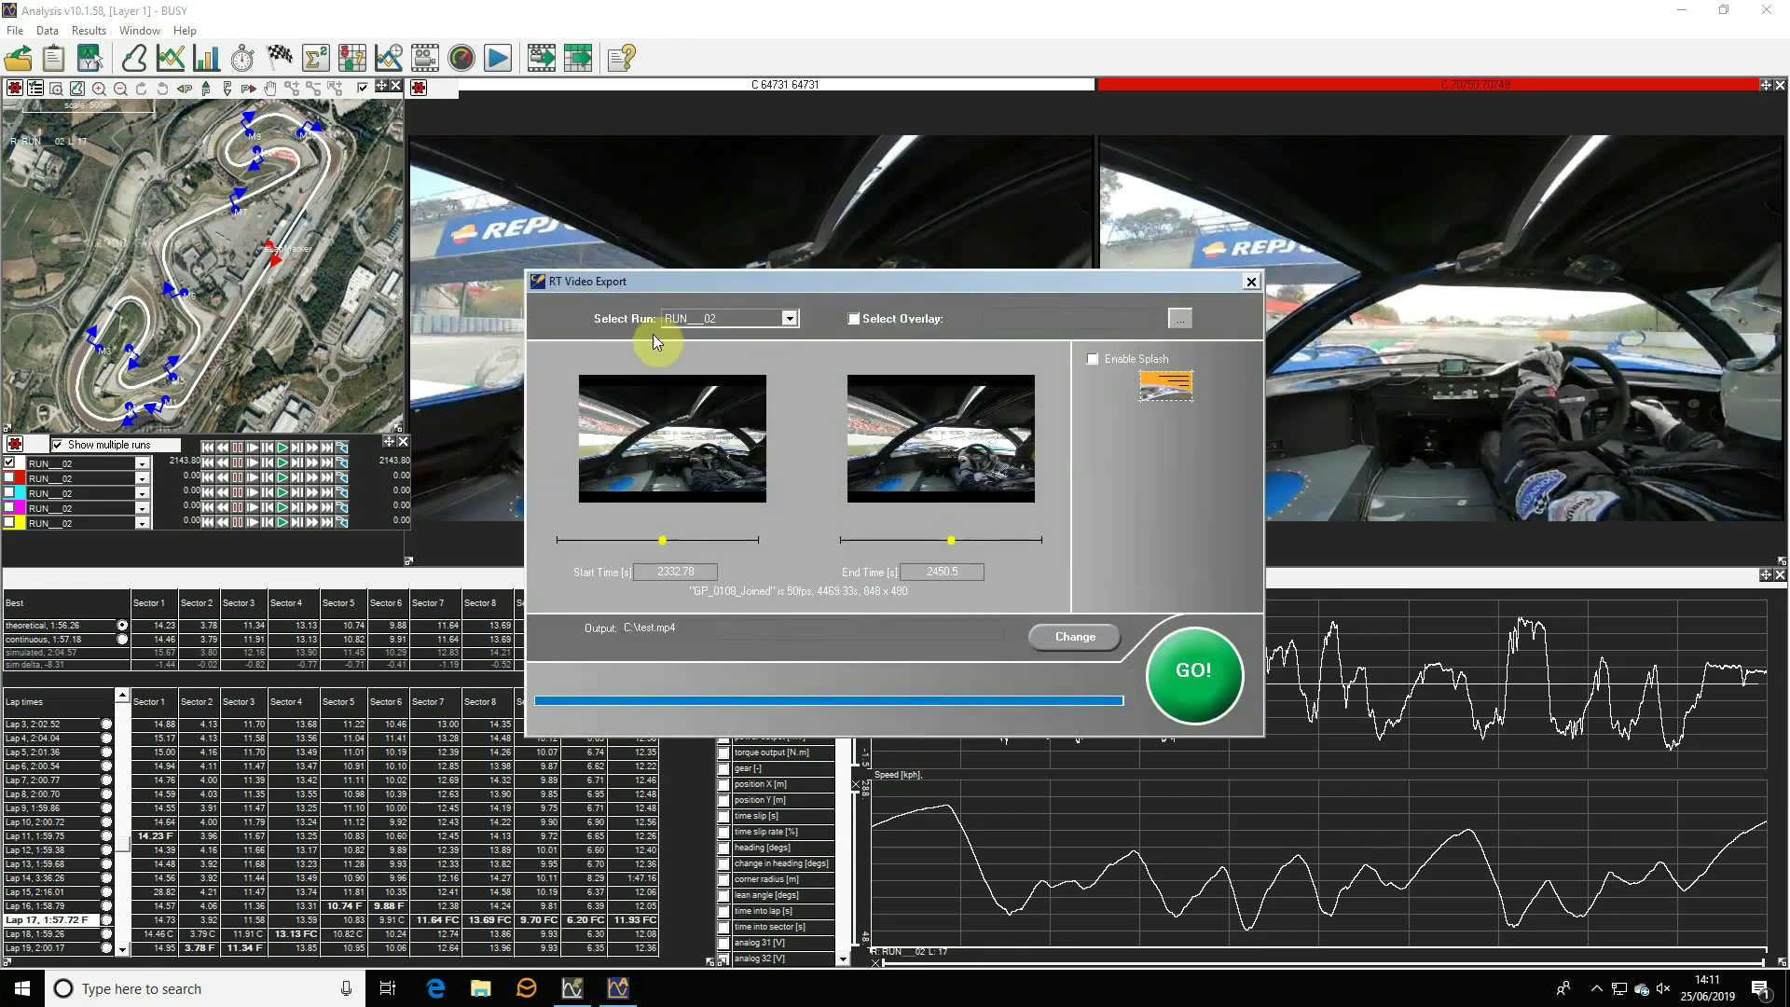
- Add the Exo_1080p_Speed150 overlay from the RT Cloud library to the export
{"action": "left_click", "coordinate": [854, 319]}
{"action": "left_click", "coordinate": [1180, 319]}
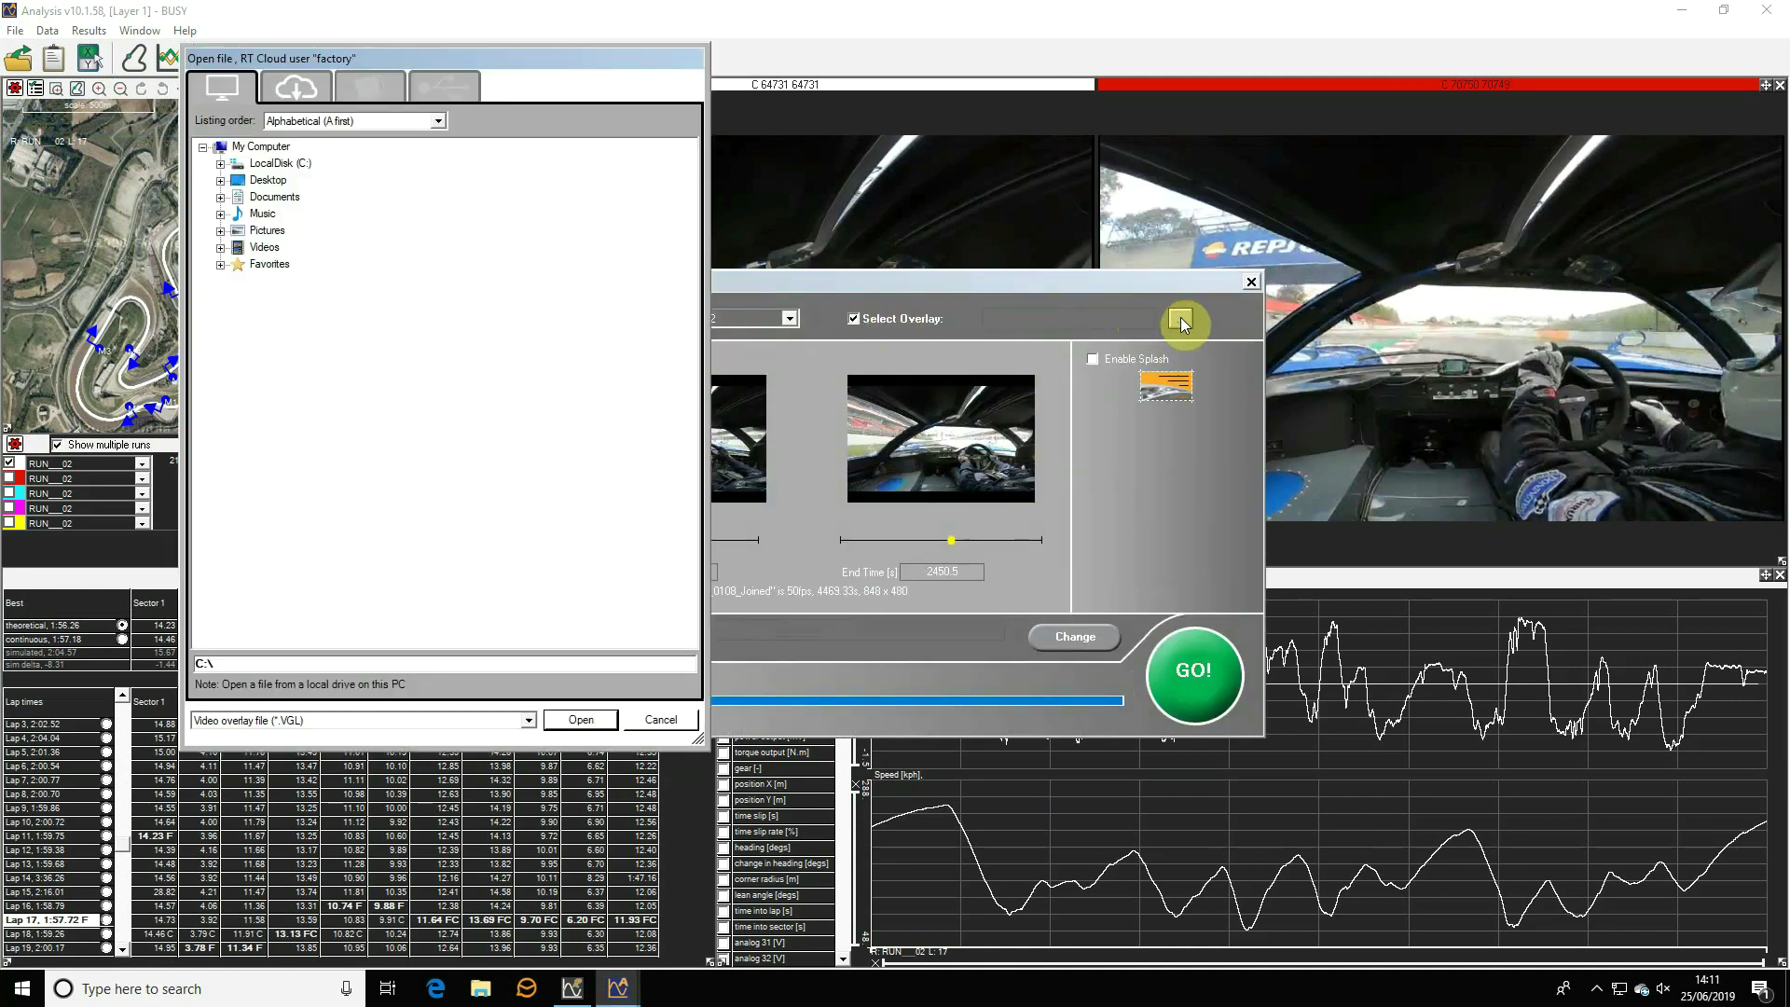
{"action": "left_click", "coordinate": [301, 88]}
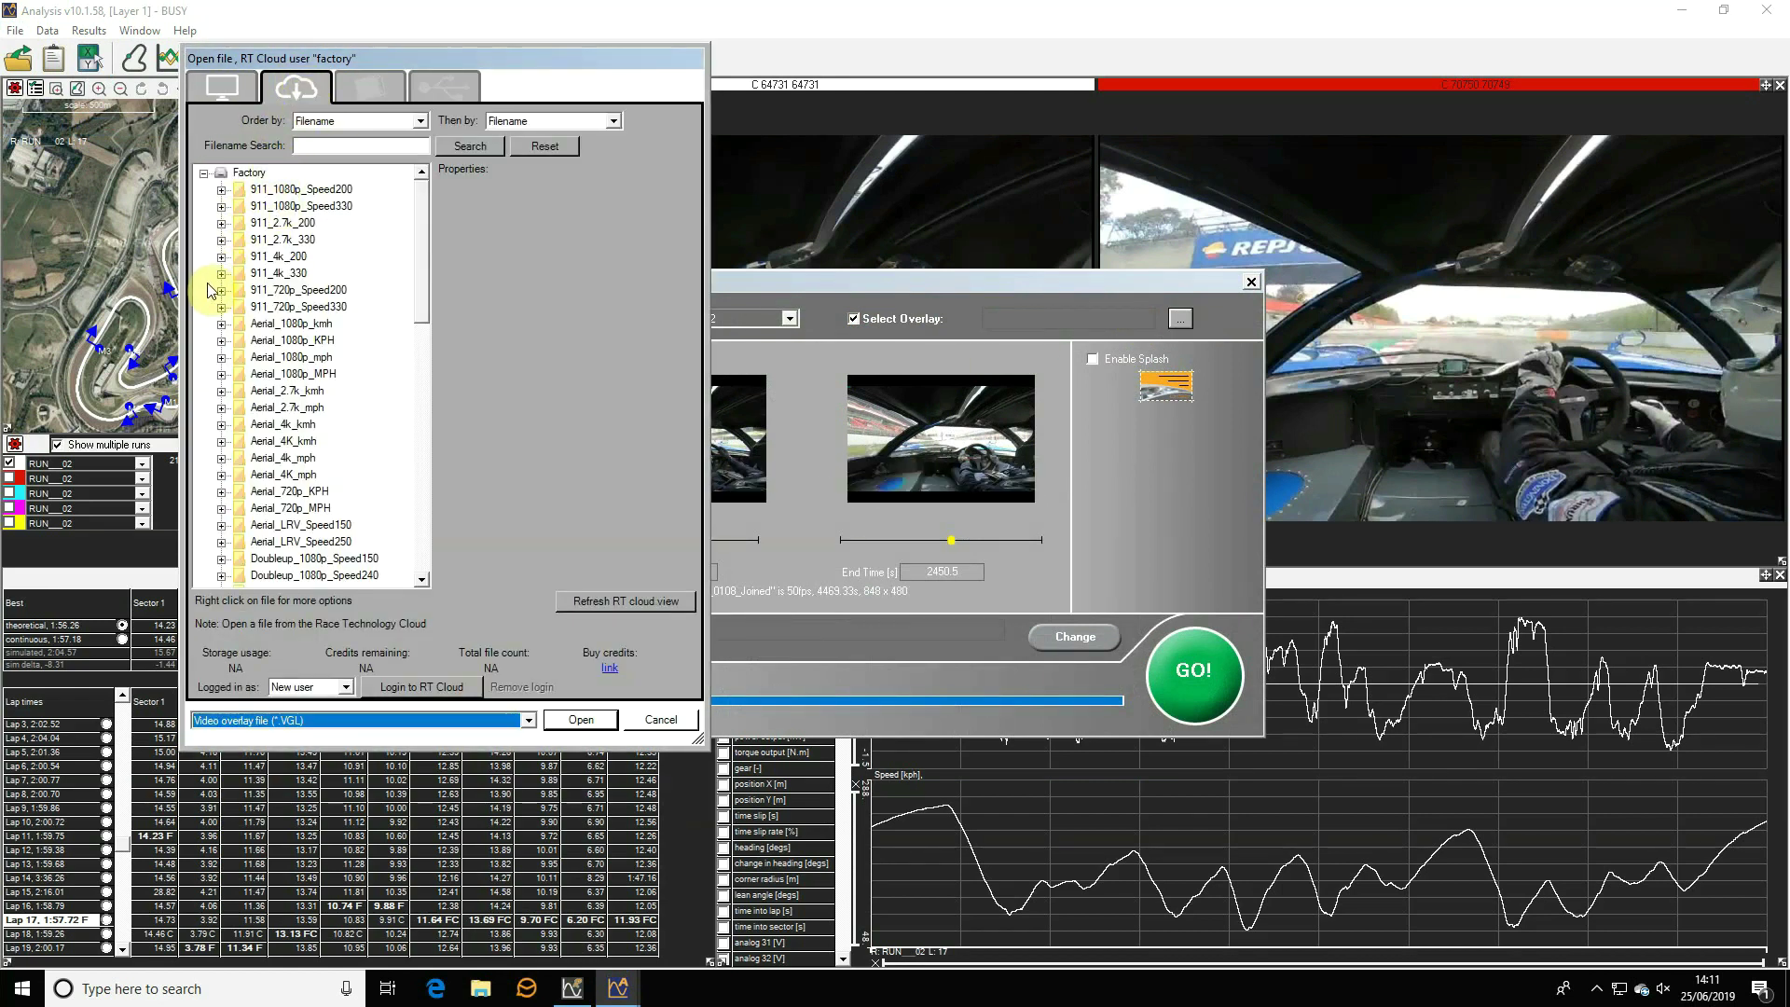
{"action": "scroll", "coordinate": [215, 471], "scroll_direction": "down", "scroll_amount": 3}
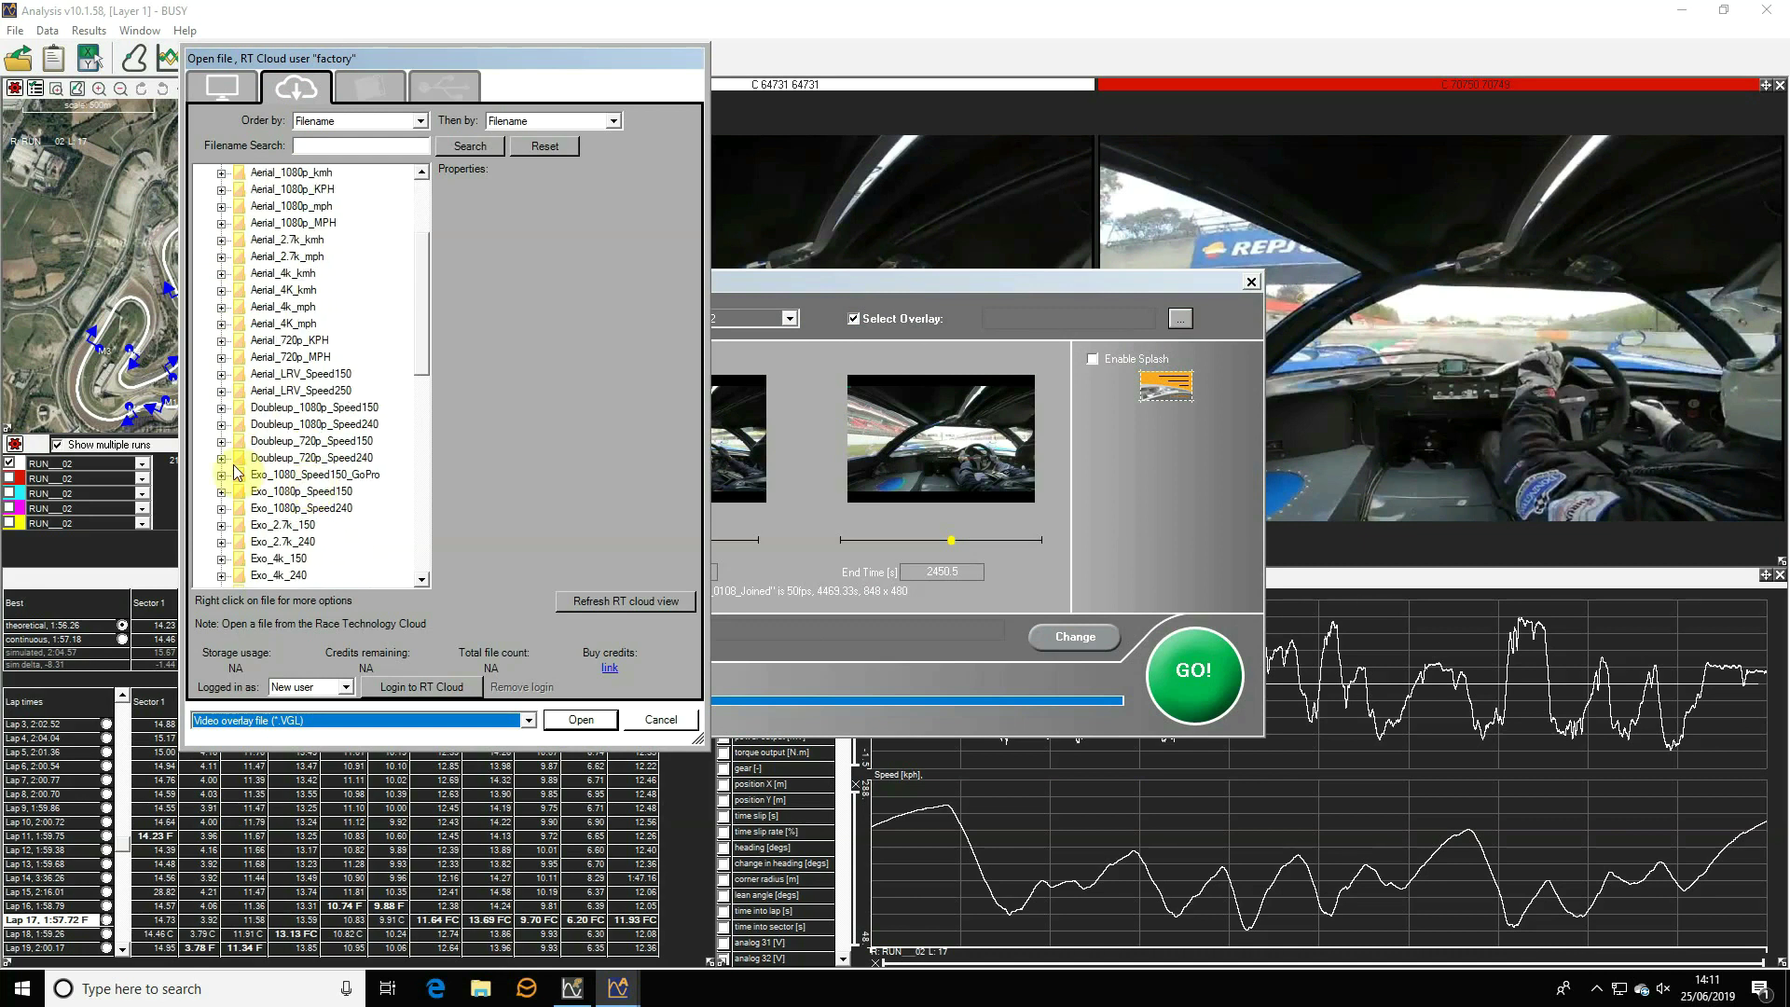
{"action": "left_click", "coordinate": [222, 492]}
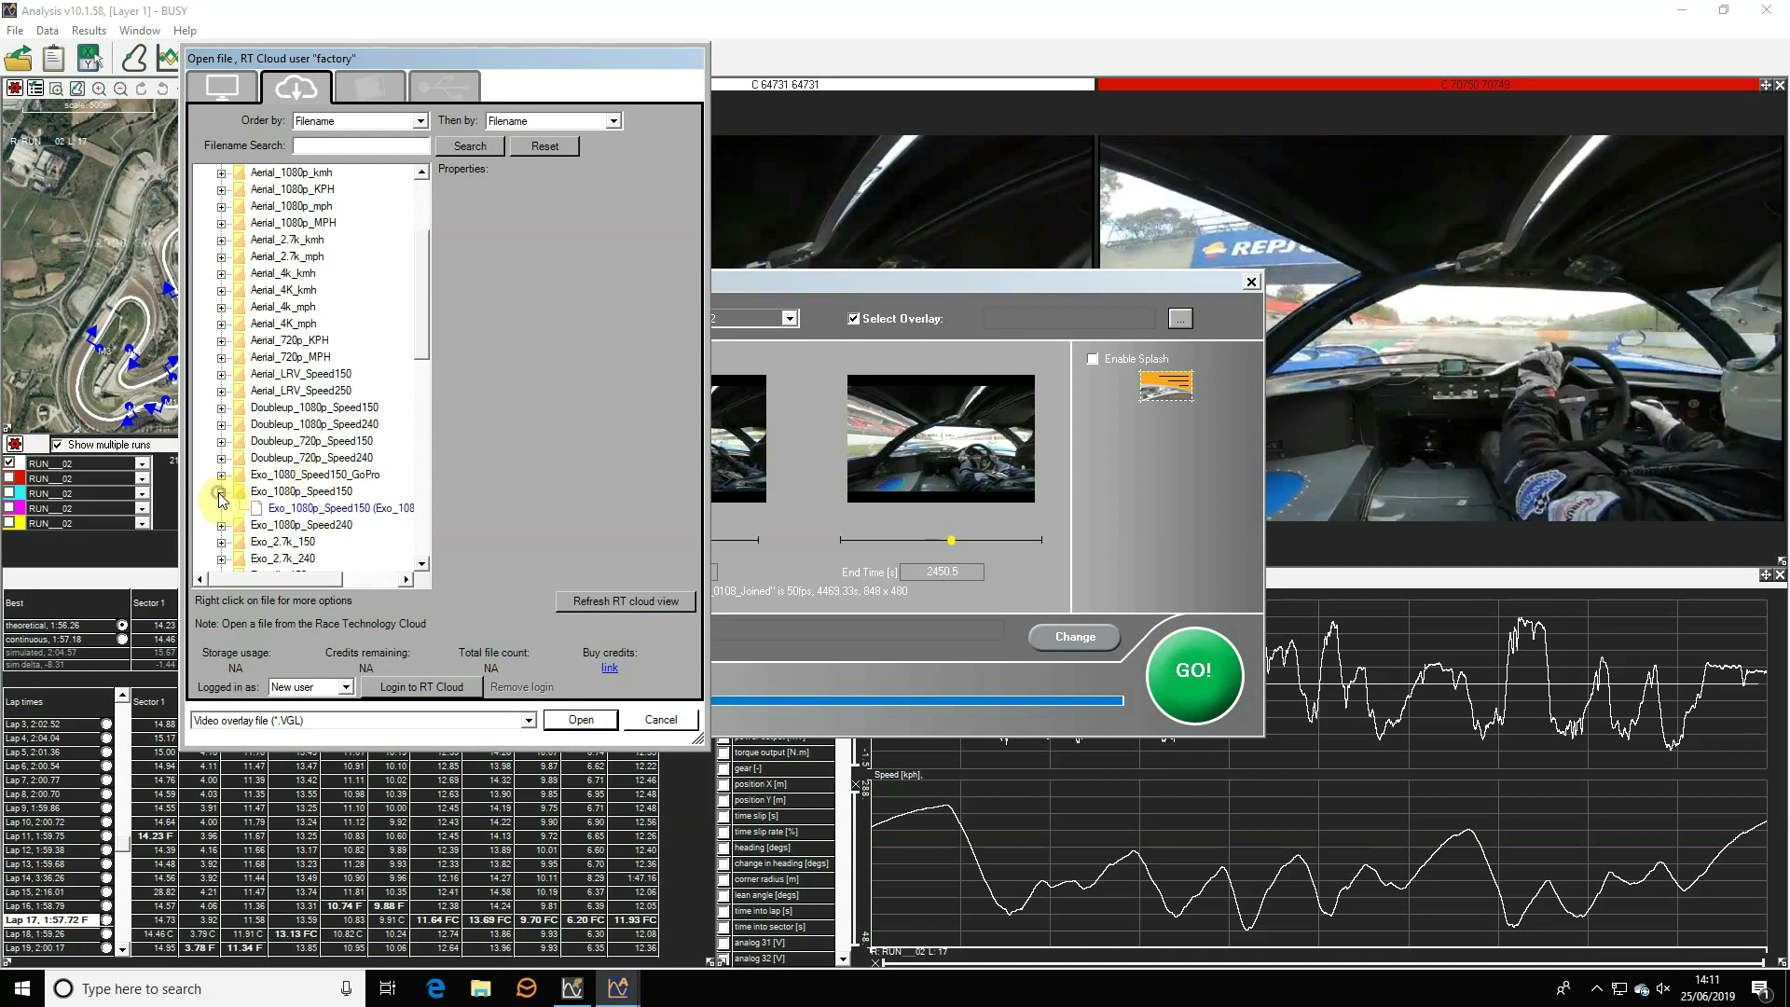
{"action": "left_click", "coordinate": [259, 508]}
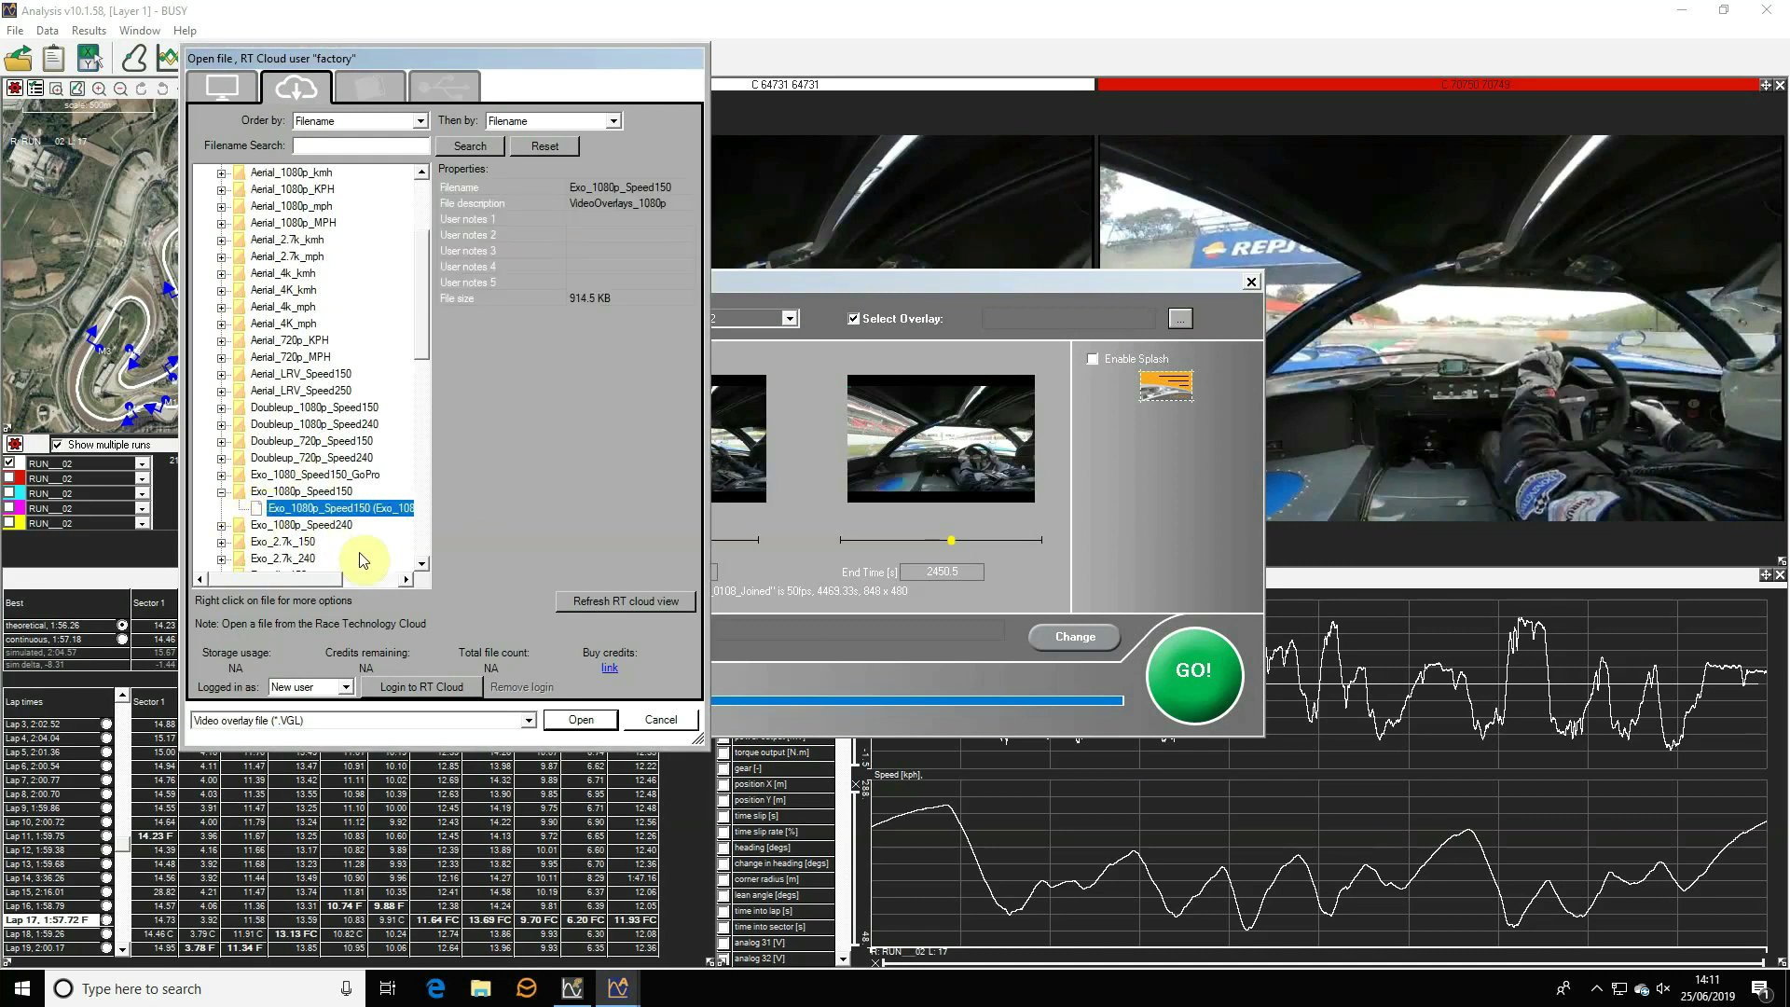
{"action": "left_click", "coordinate": [579, 719]}
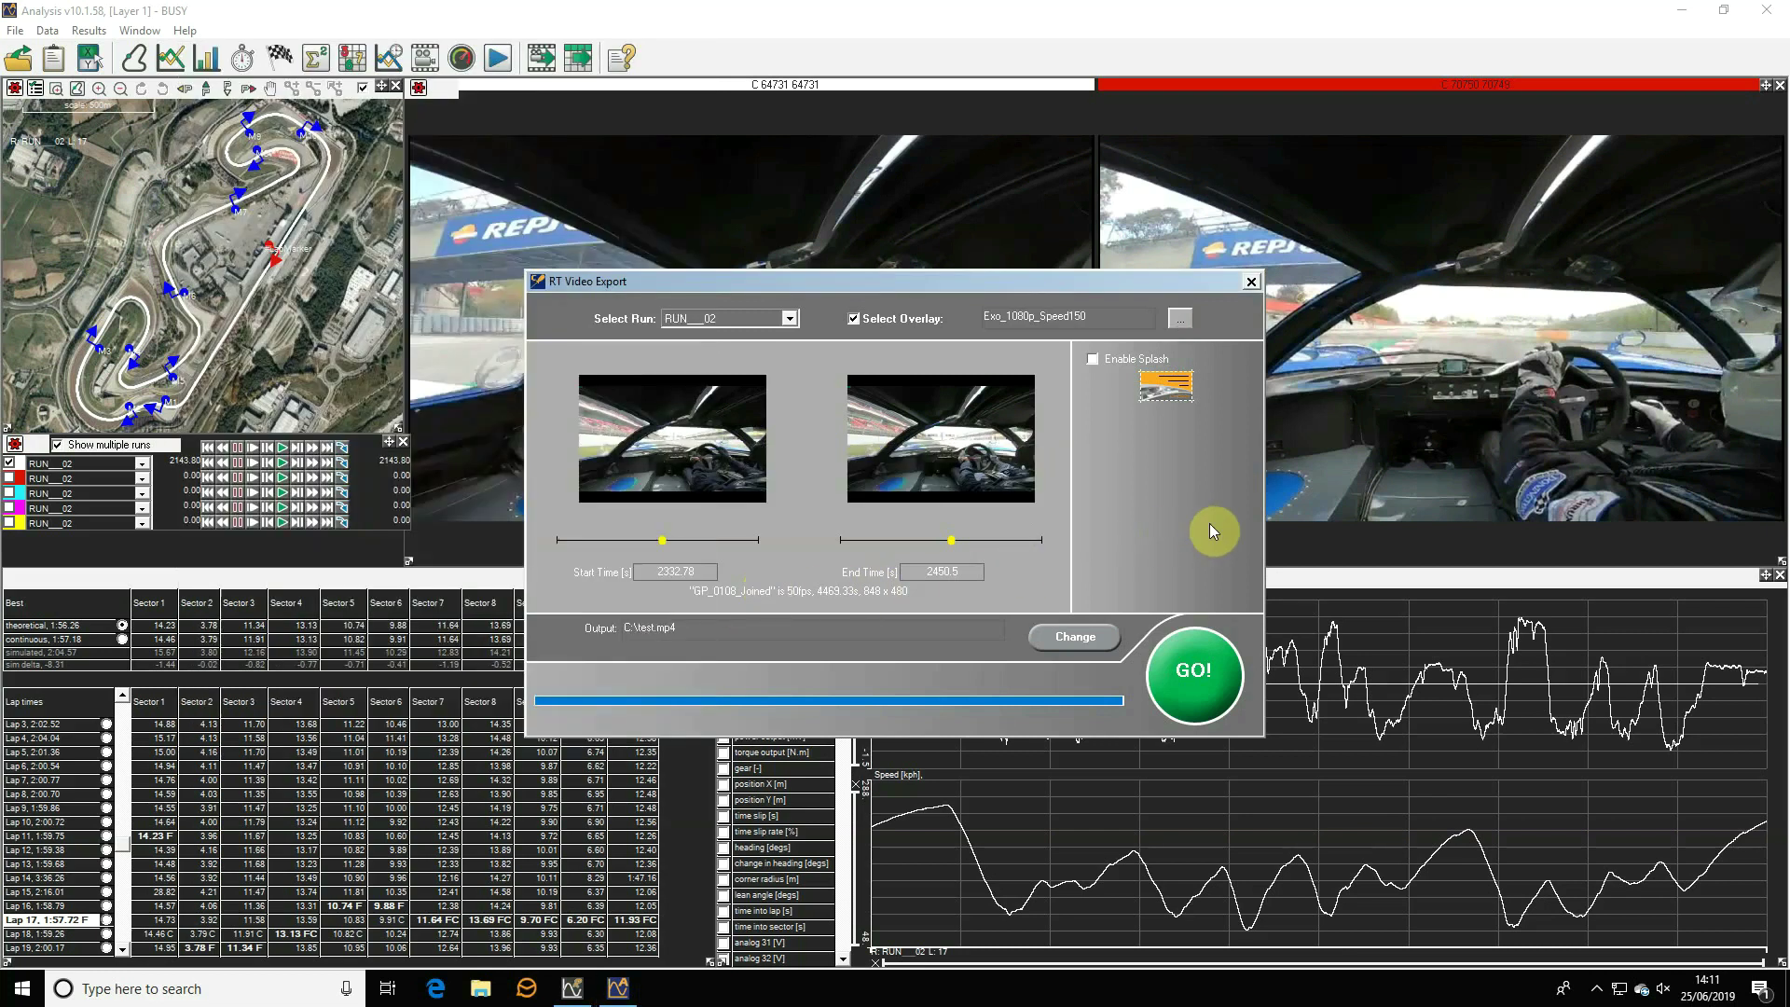
- Move the test.mp4 output to the Desktop after the unwritable-location error
{"action": "left_click", "coordinate": [1191, 673]}
{"action": "left_click", "coordinate": [894, 501]}
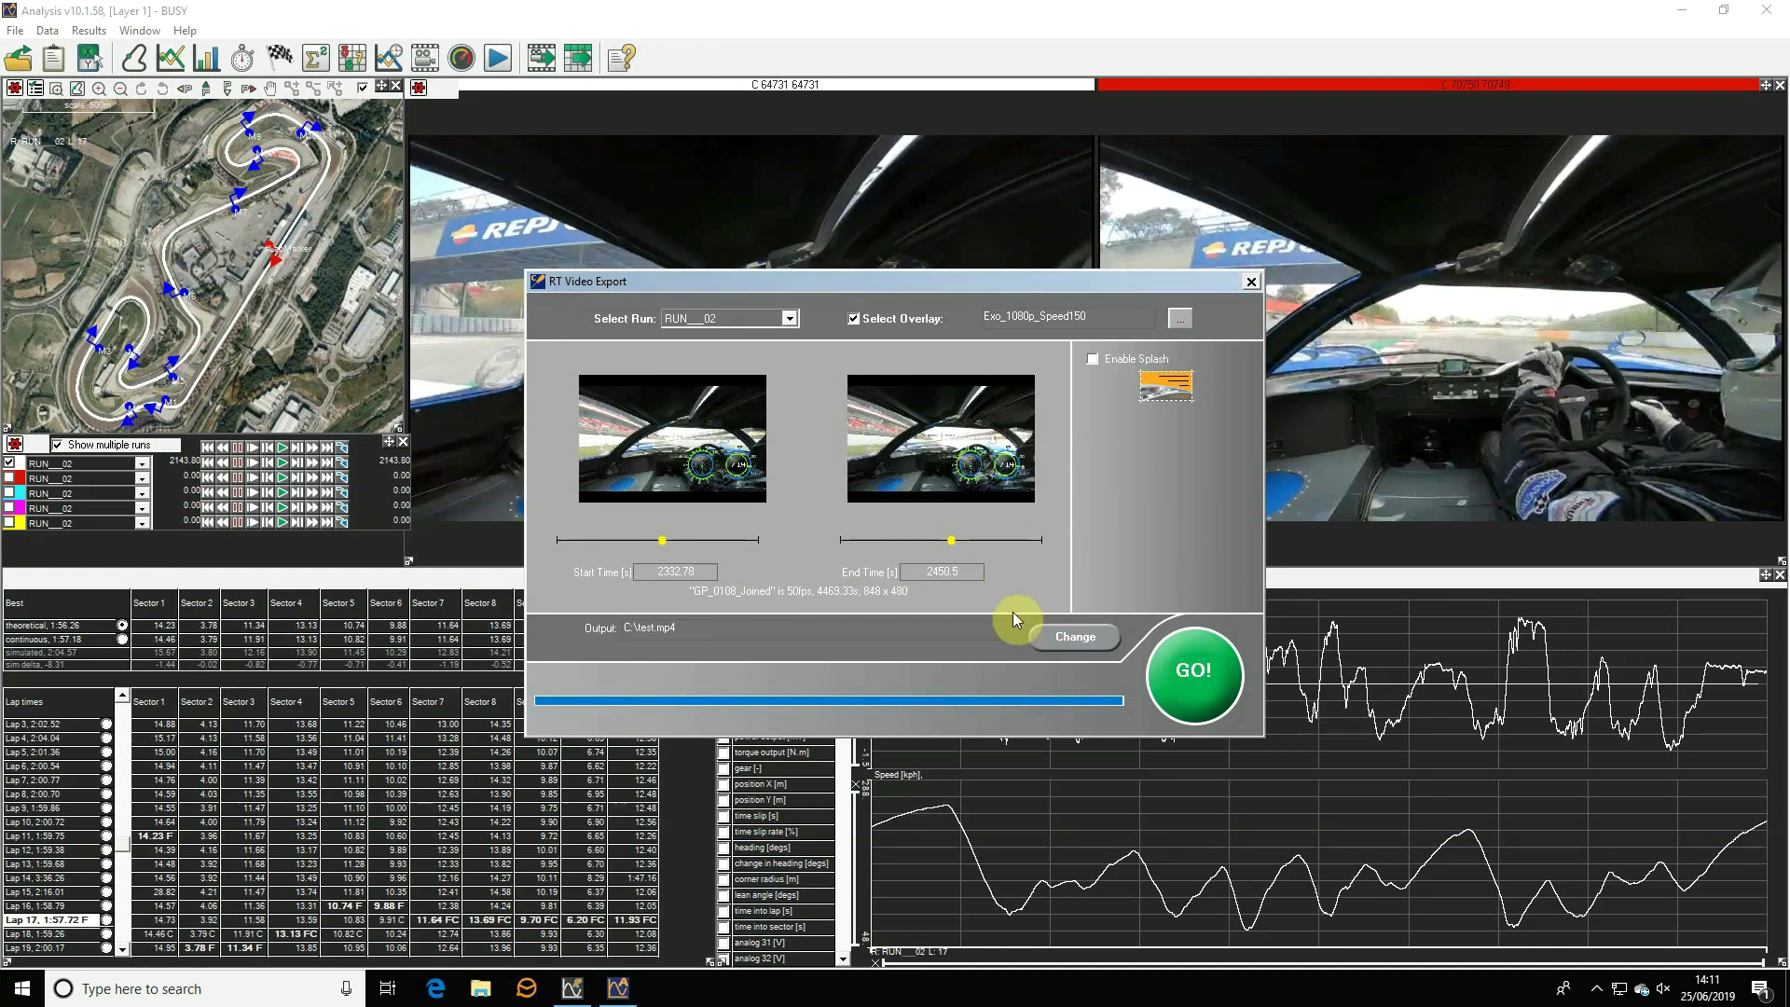
{"action": "left_click", "coordinate": [1066, 640]}
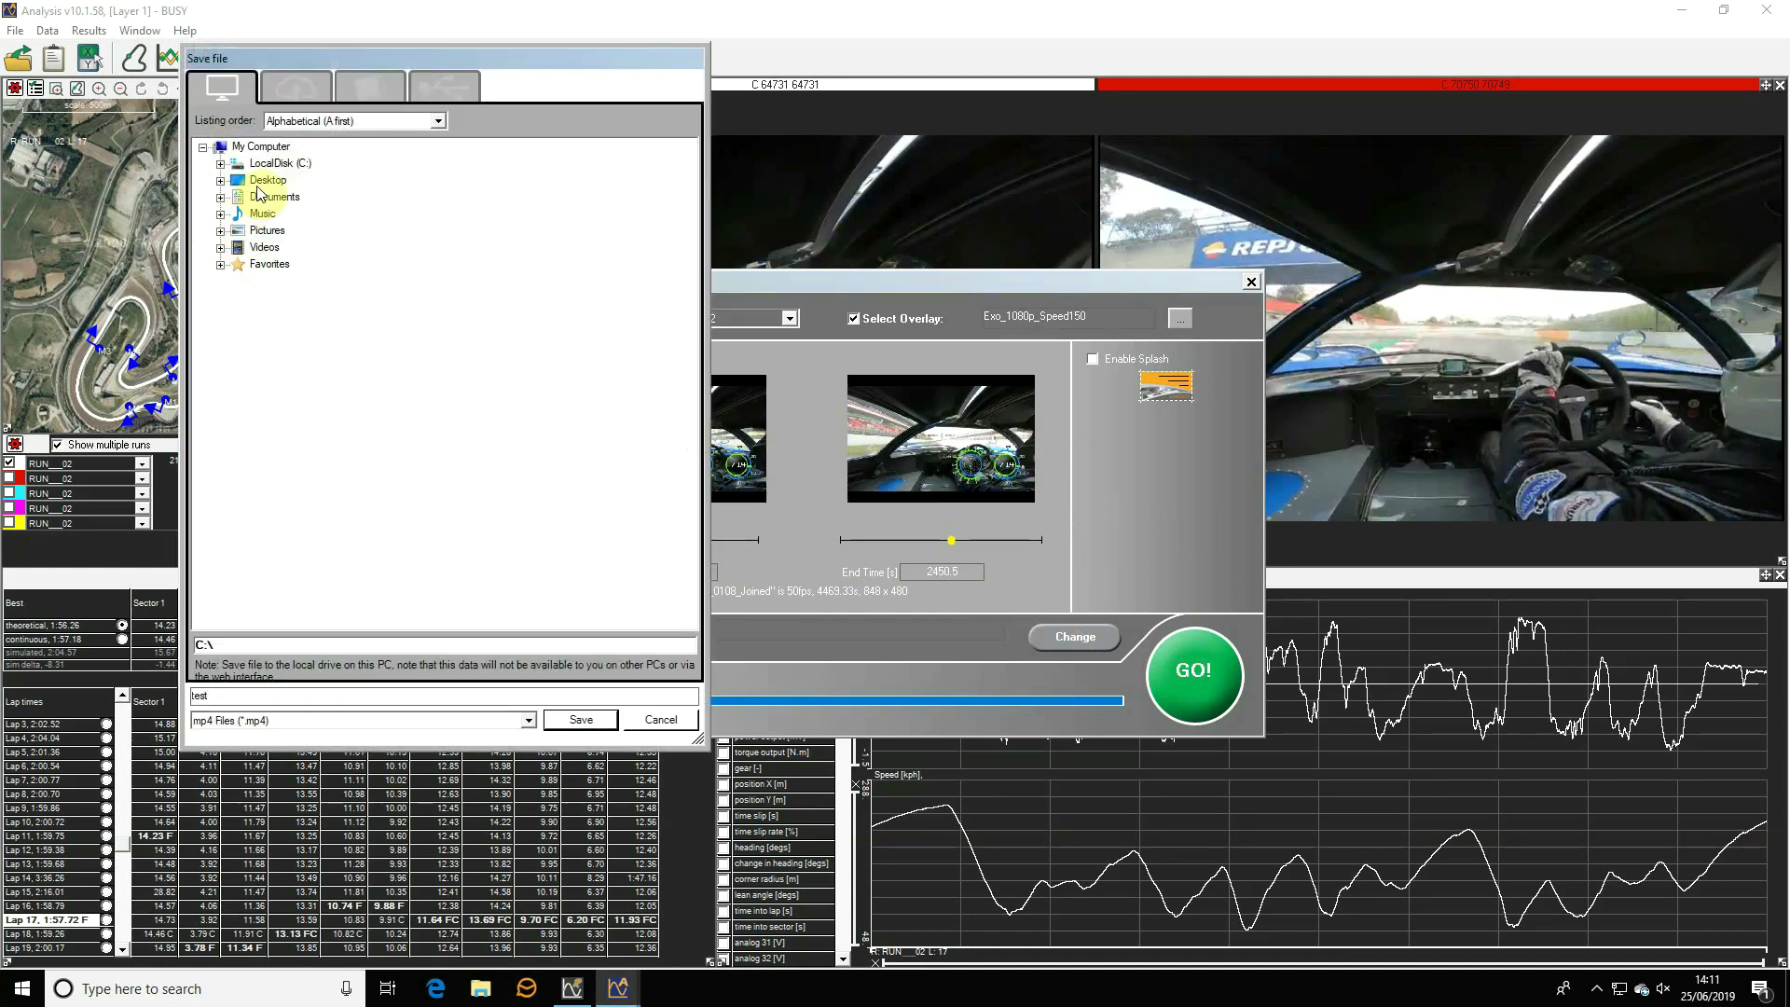
{"action": "left_click", "coordinate": [261, 182]}
- Save test.mp4 to the Desktop, launch the overlay export, then cancel it at 11%
{"action": "left_click", "coordinate": [581, 720]}
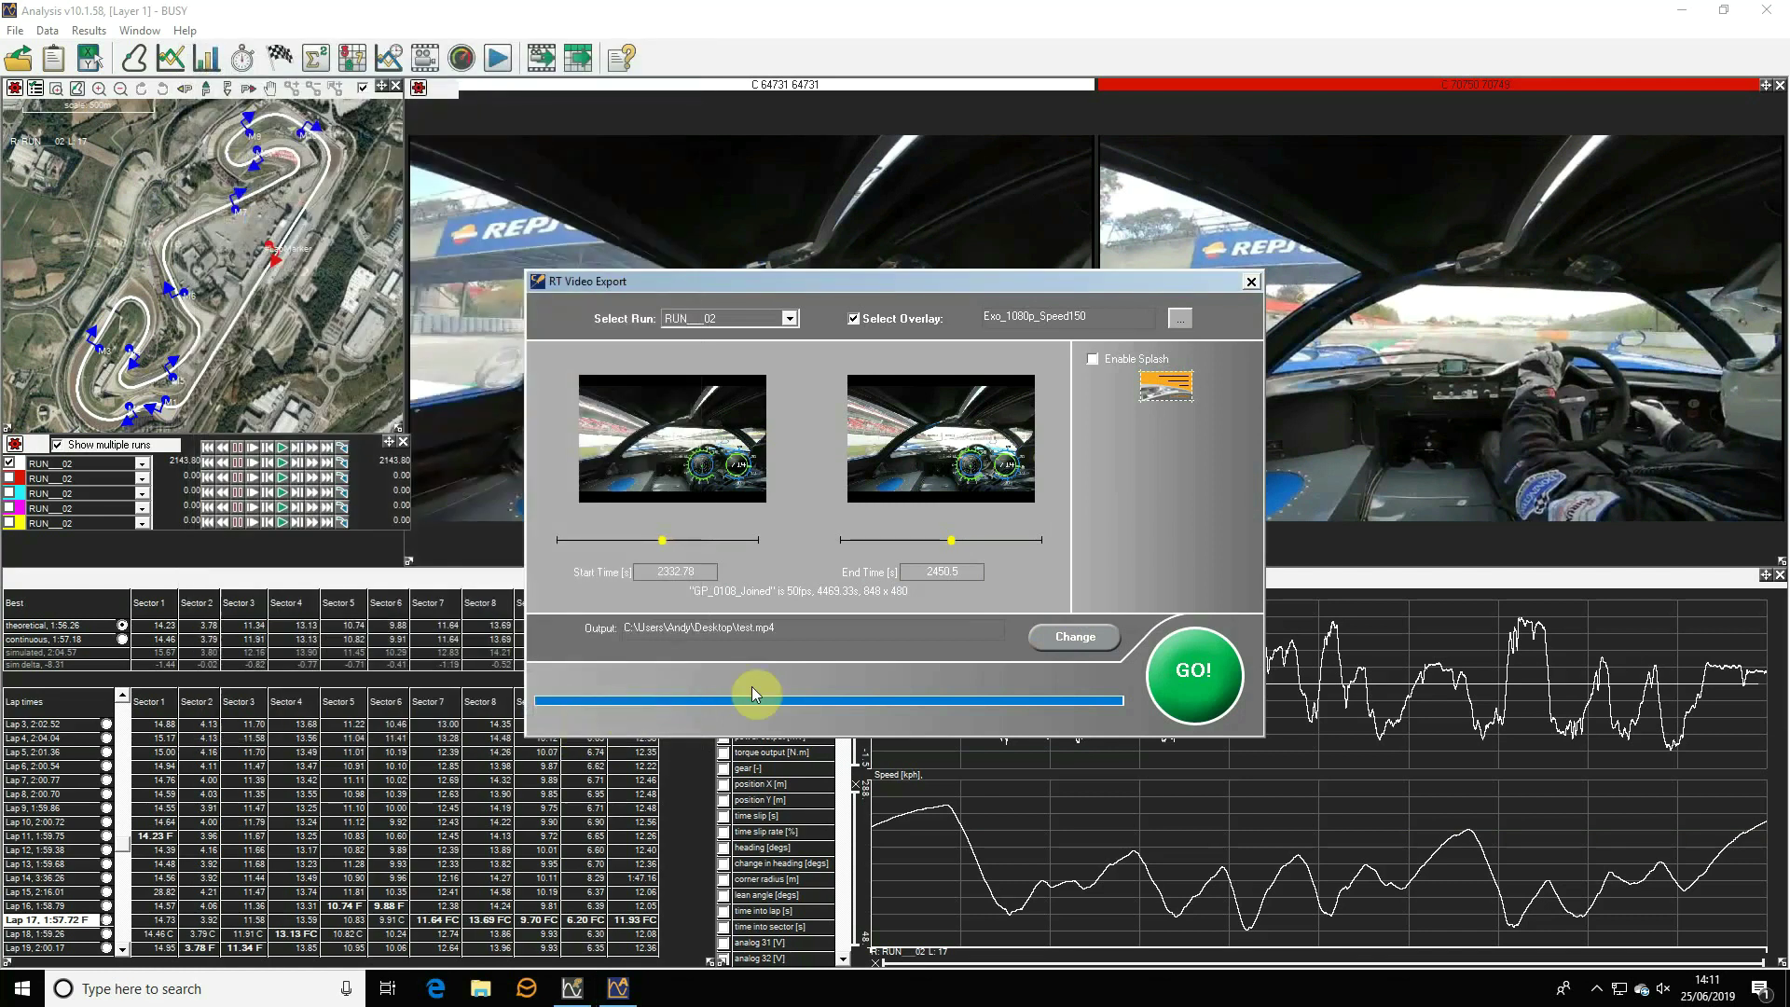
{"action": "left_click", "coordinate": [1191, 673]}
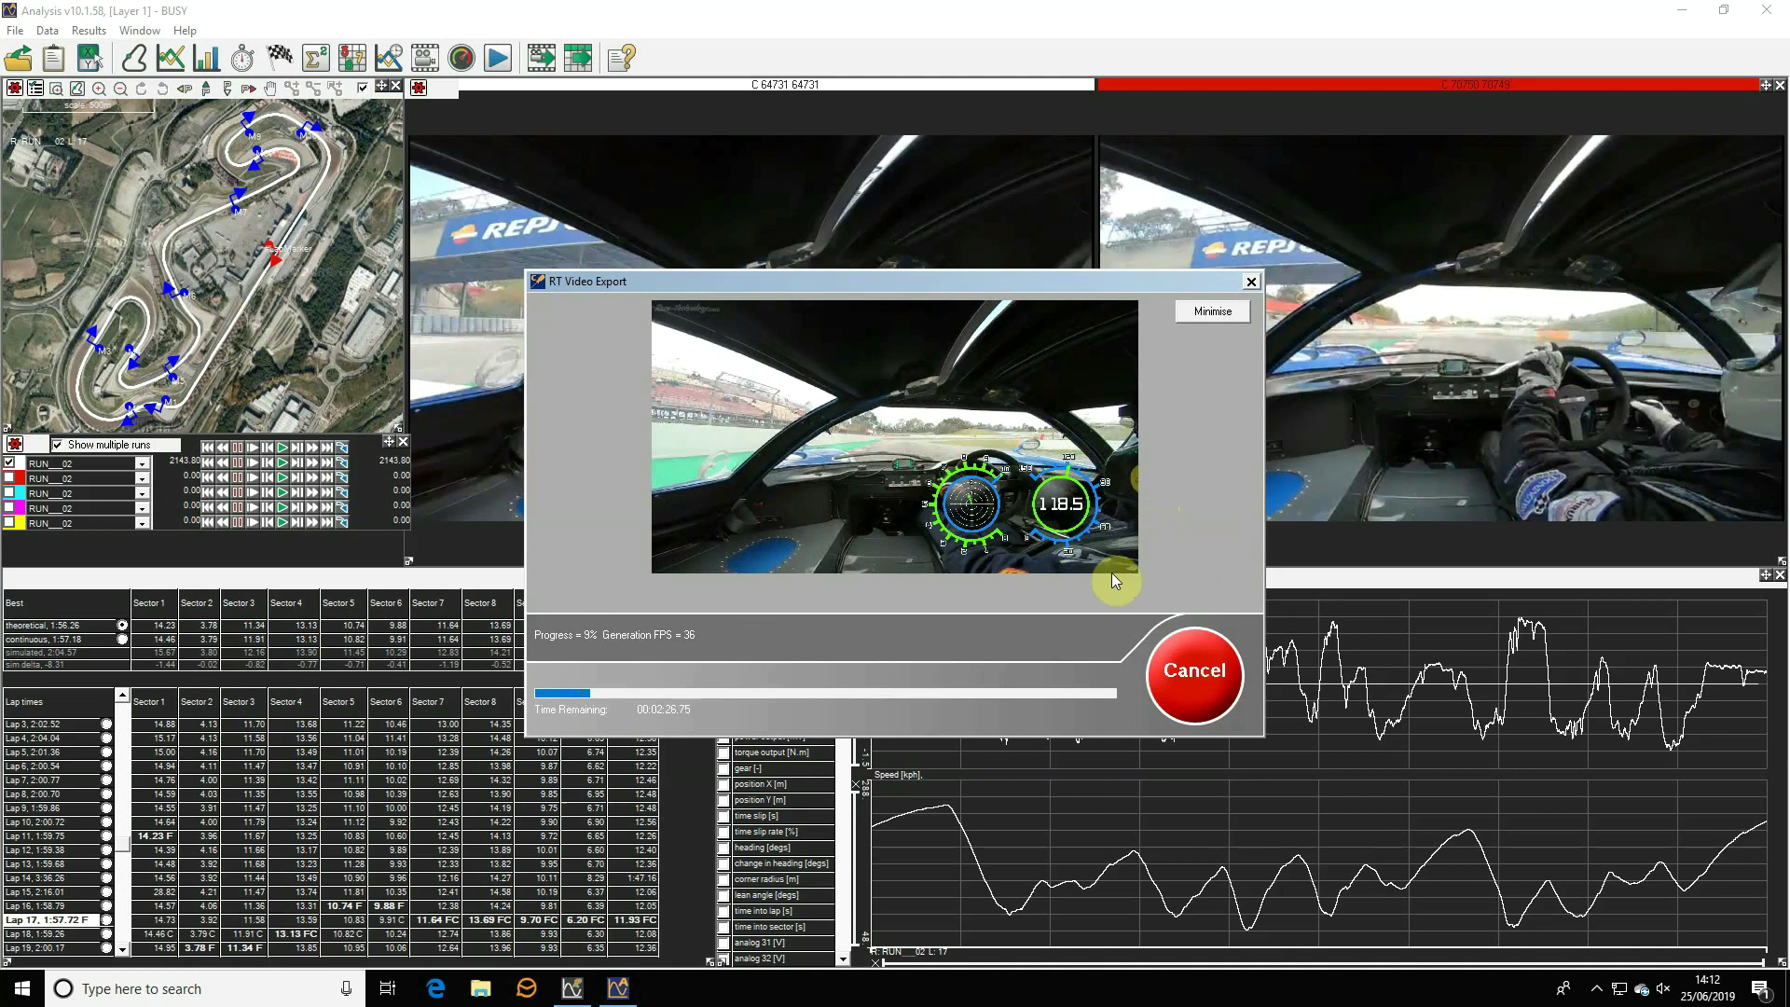
{"action": "left_click", "coordinate": [1200, 669]}
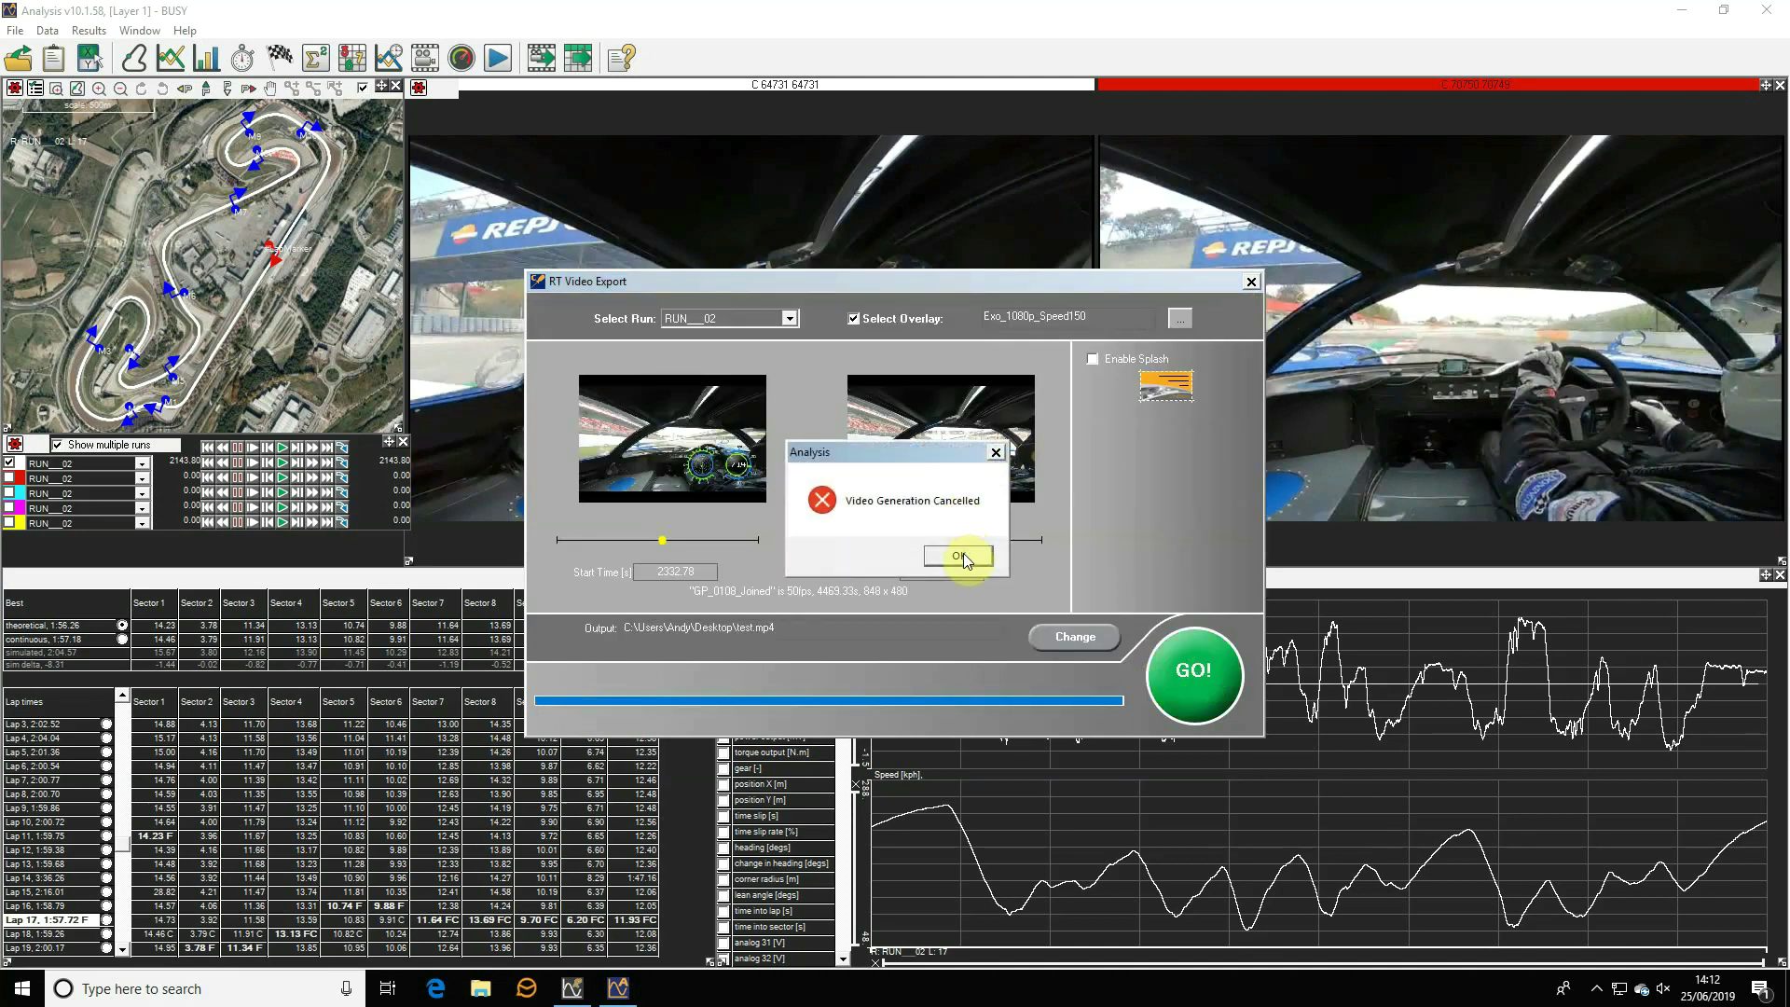
{"action": "left_click", "coordinate": [963, 557]}
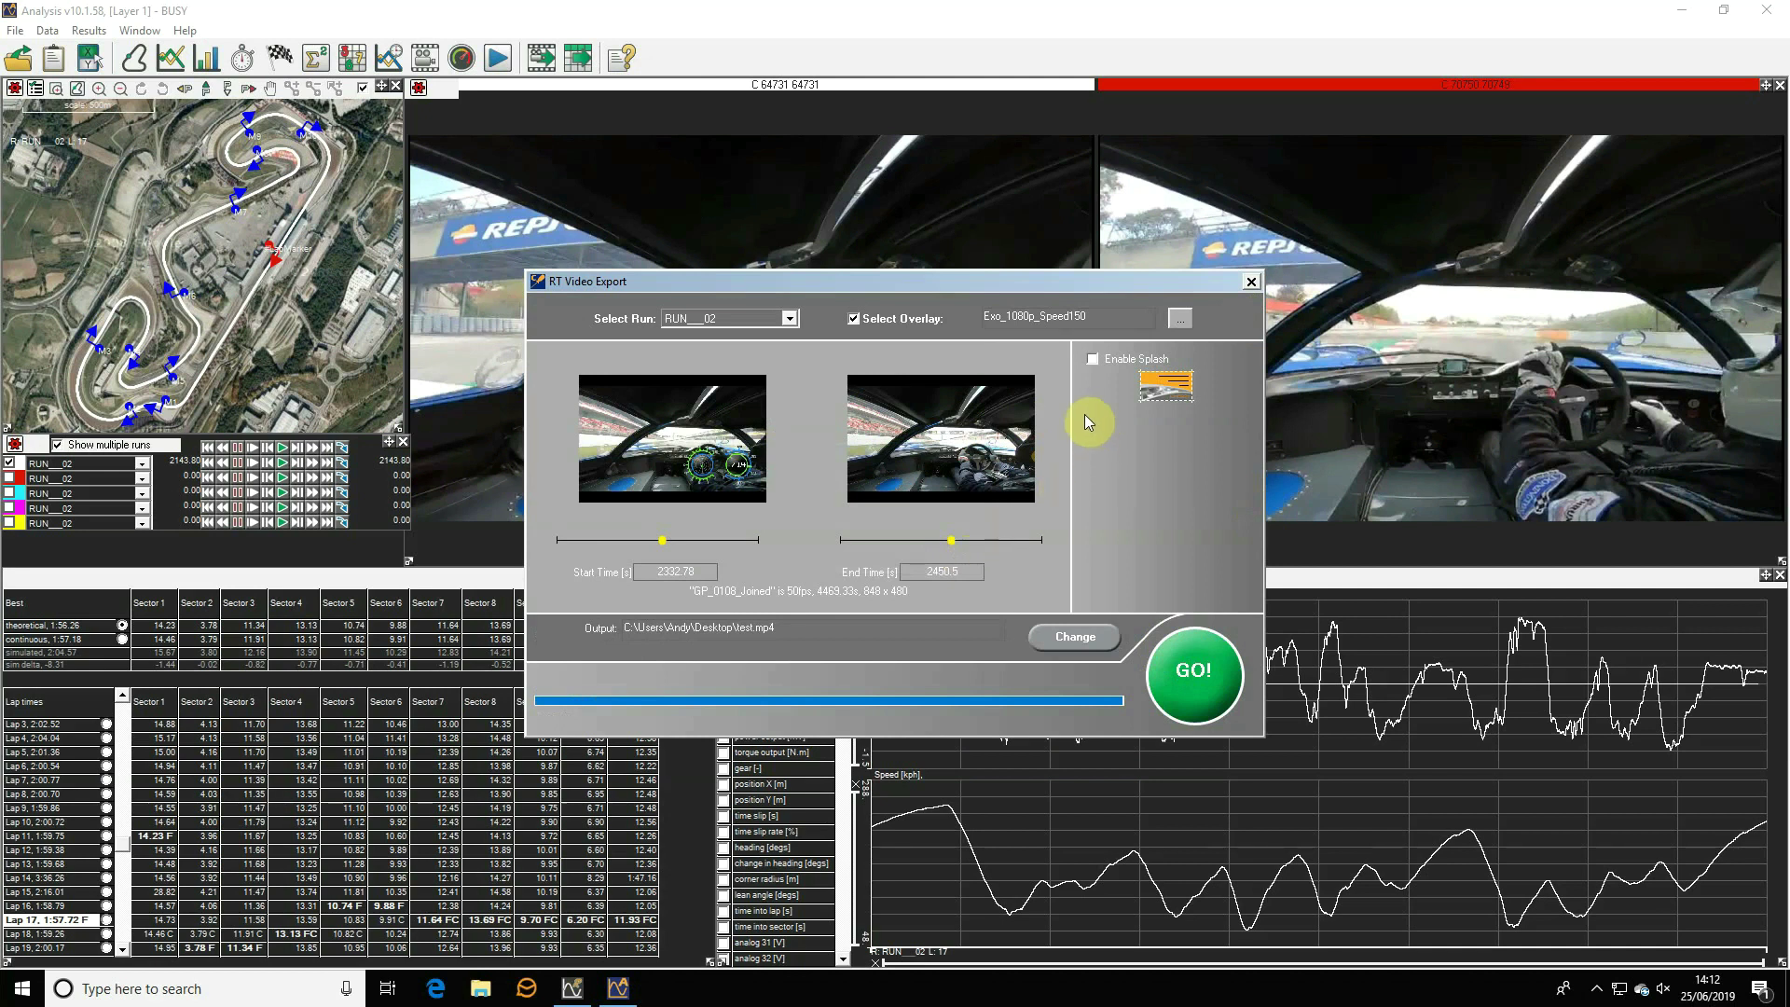